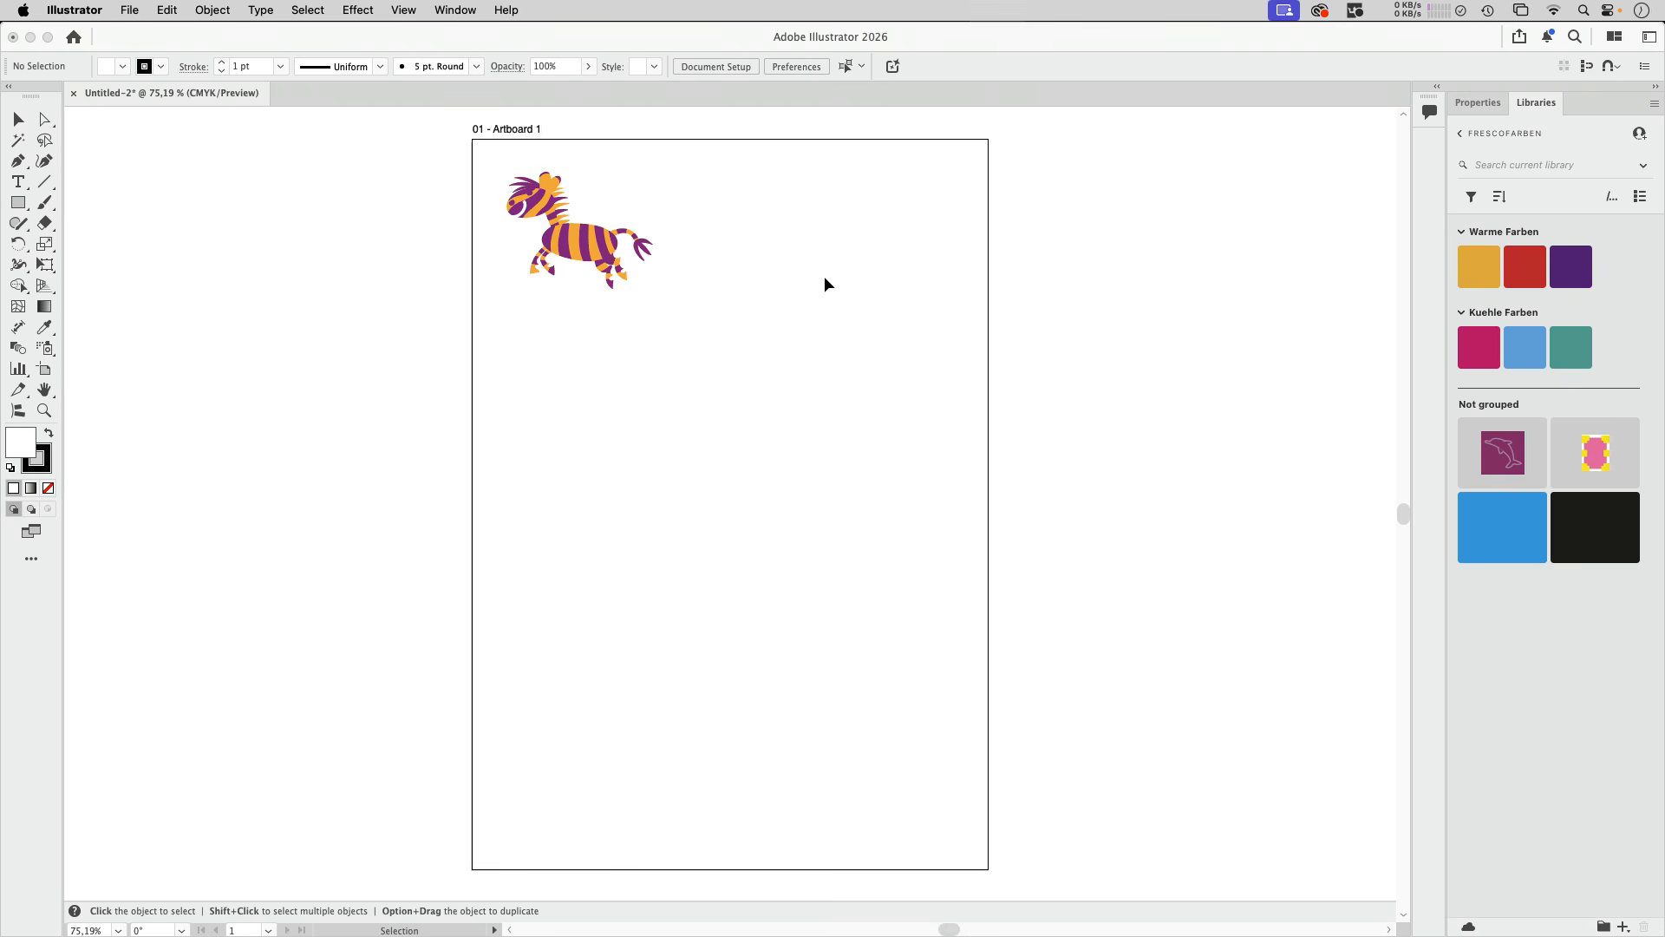
# - Generate Turntable views from the striped zebra group and move the turntable controls to just below the zebra
pyautogui.click(599, 252)
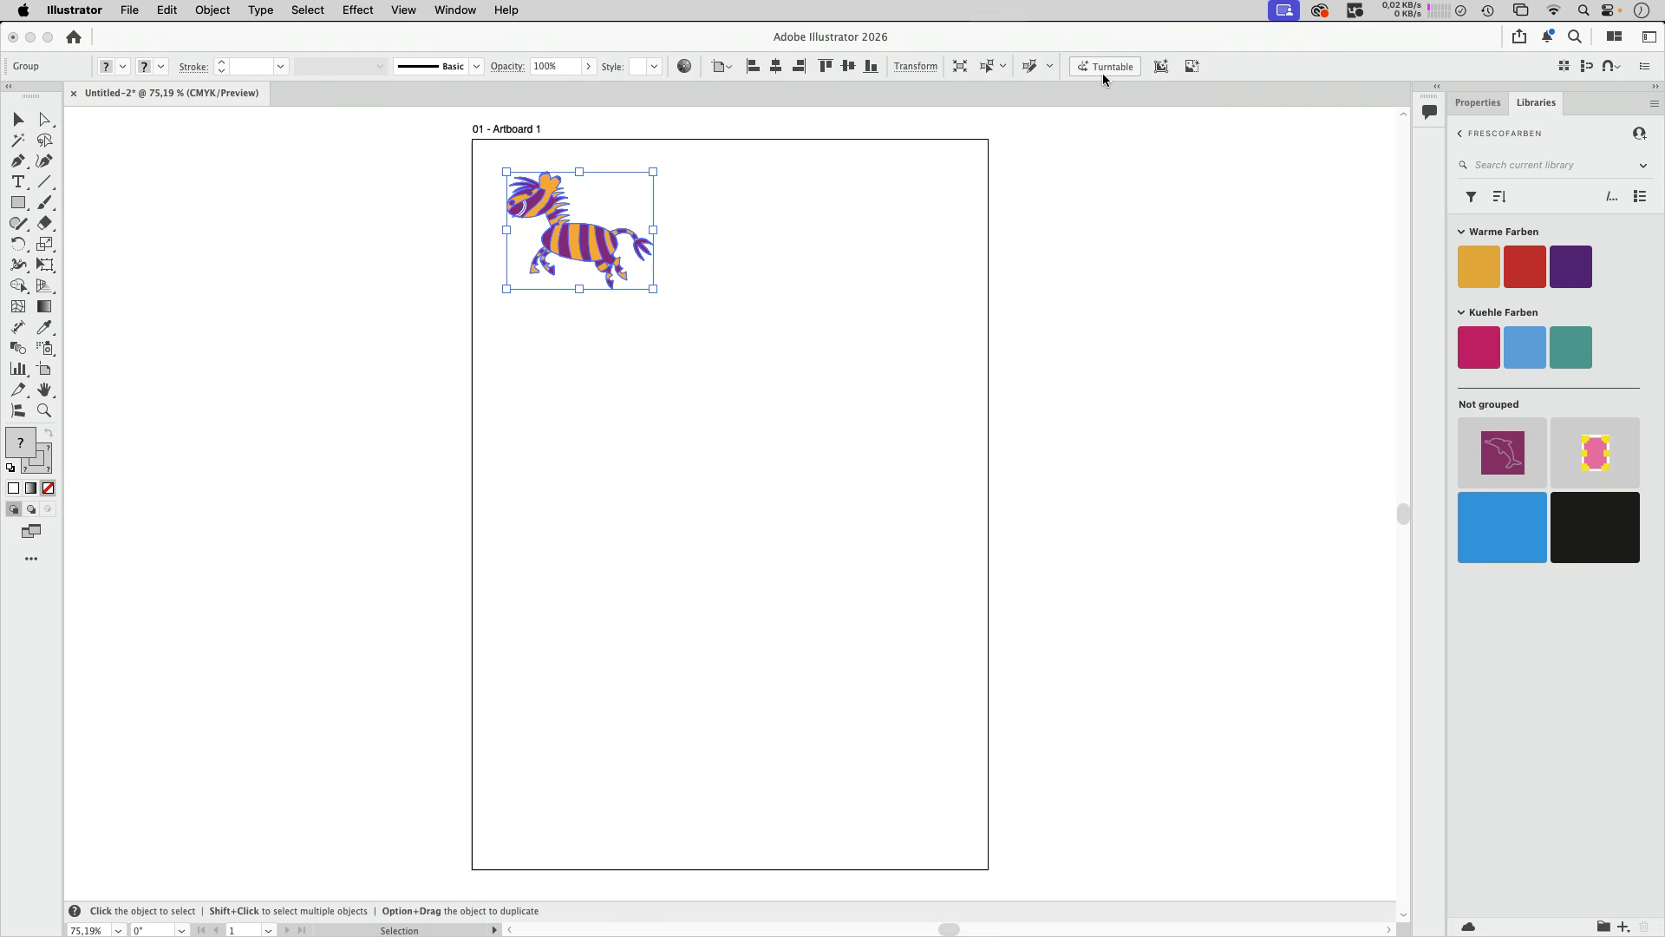
pyautogui.click(230, 12)
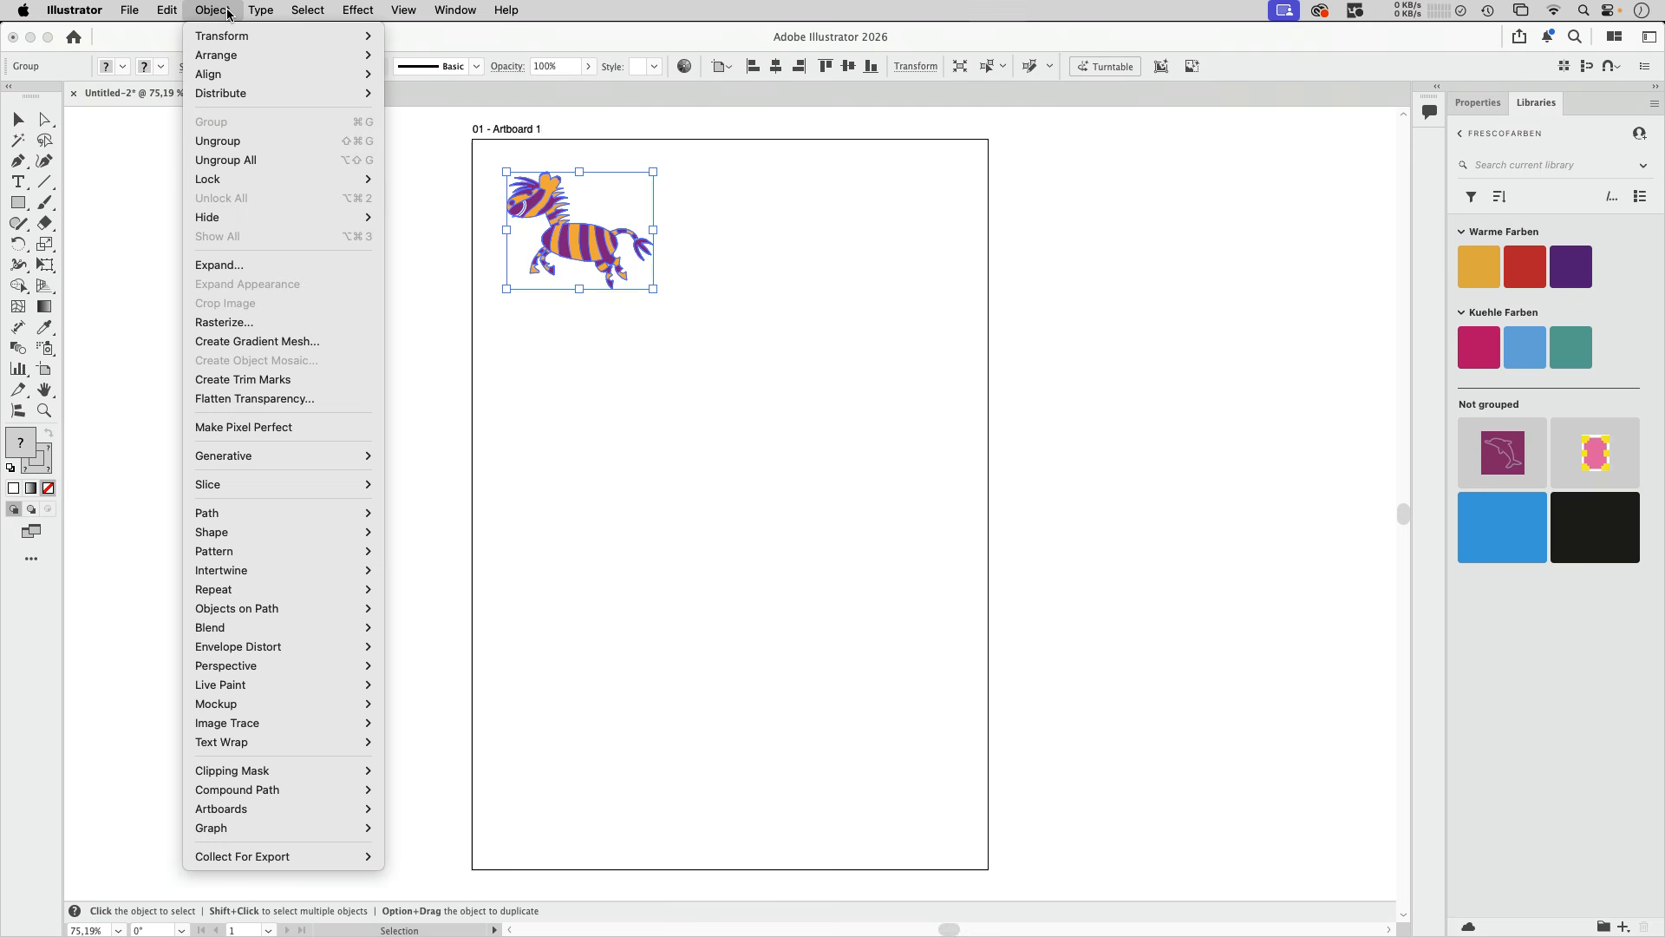
pyautogui.moveTo(373, 457)
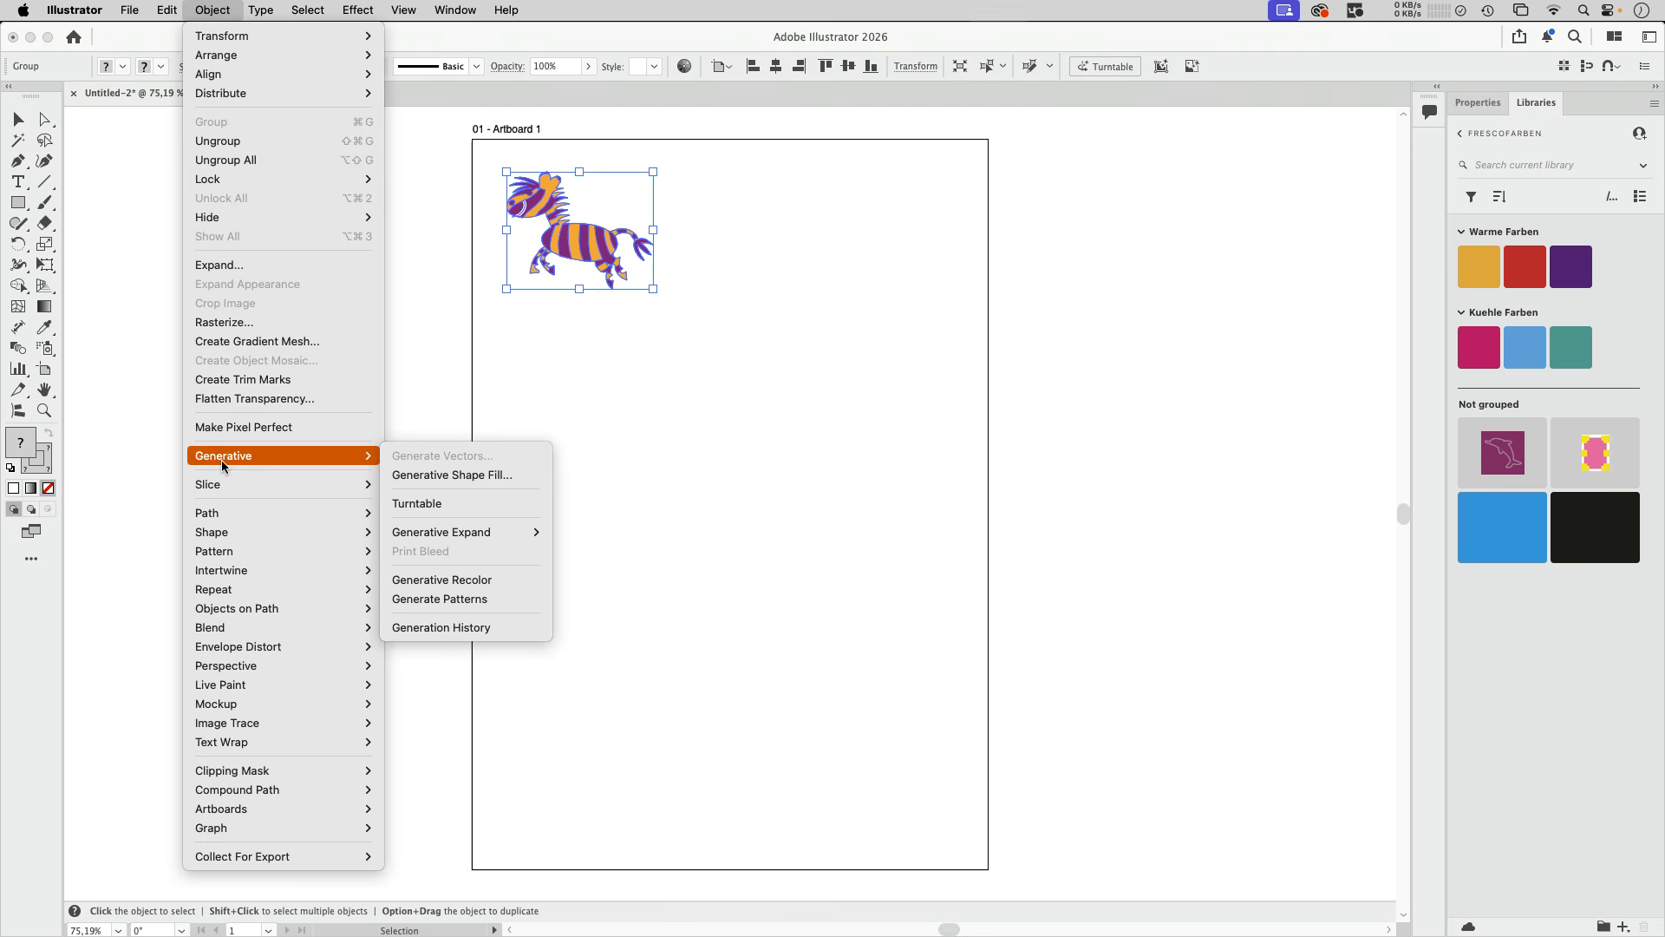
pyautogui.click(988, 246)
pyautogui.click(1105, 66)
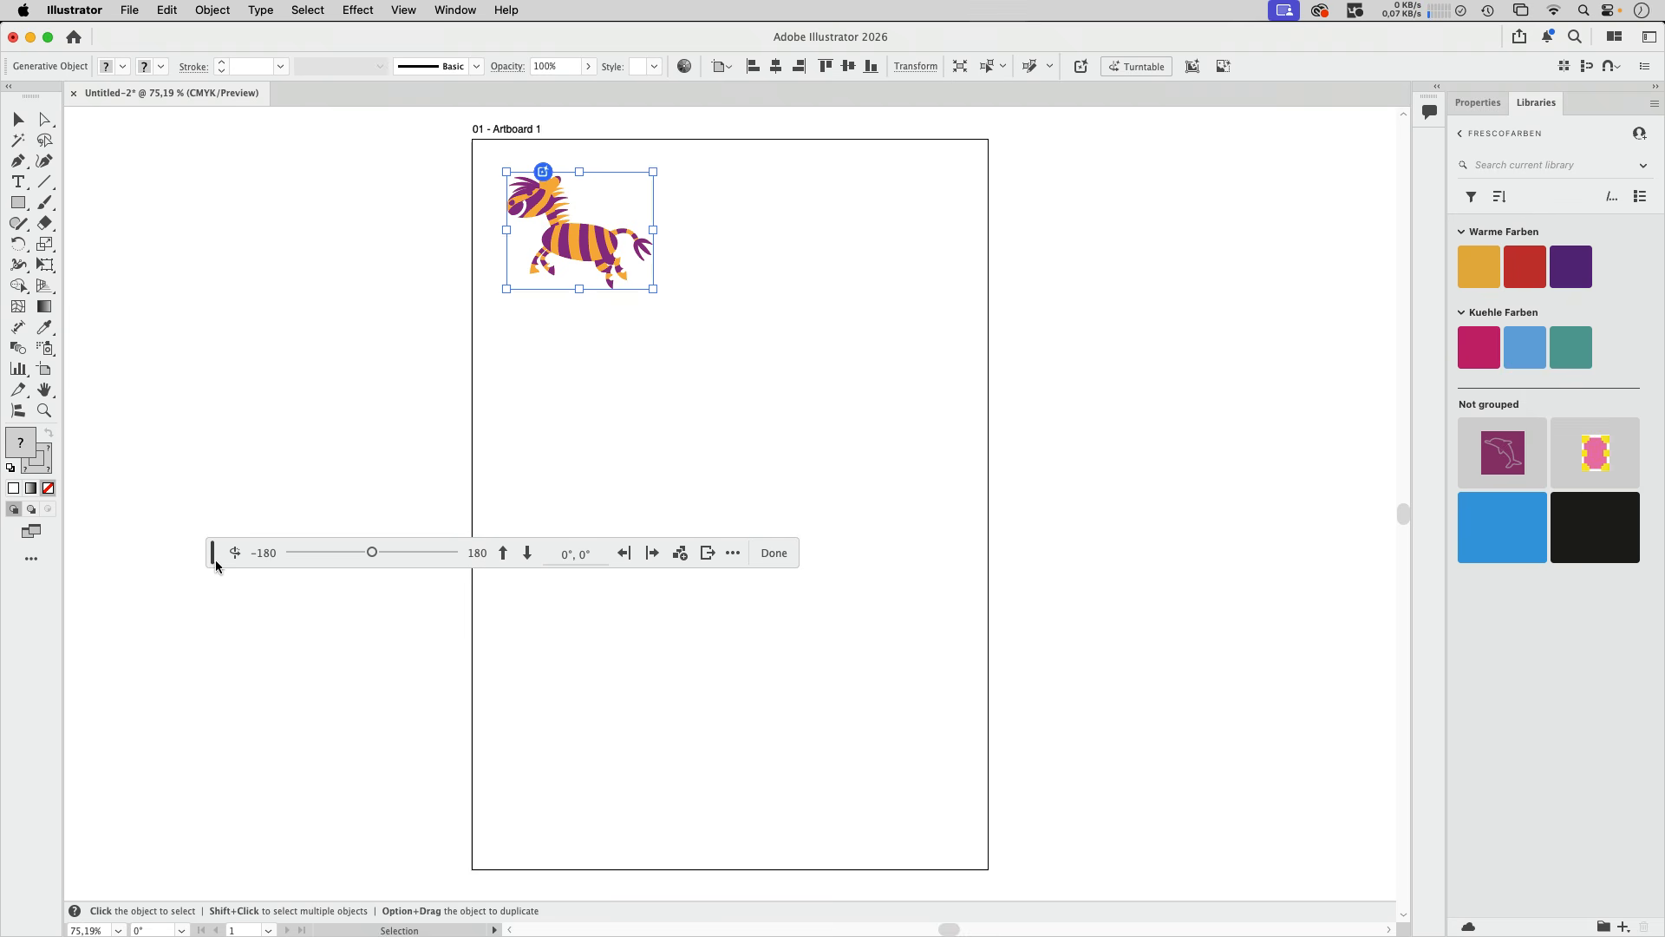
pyautogui.moveTo(212, 566); pyautogui.dragTo(291, 363)
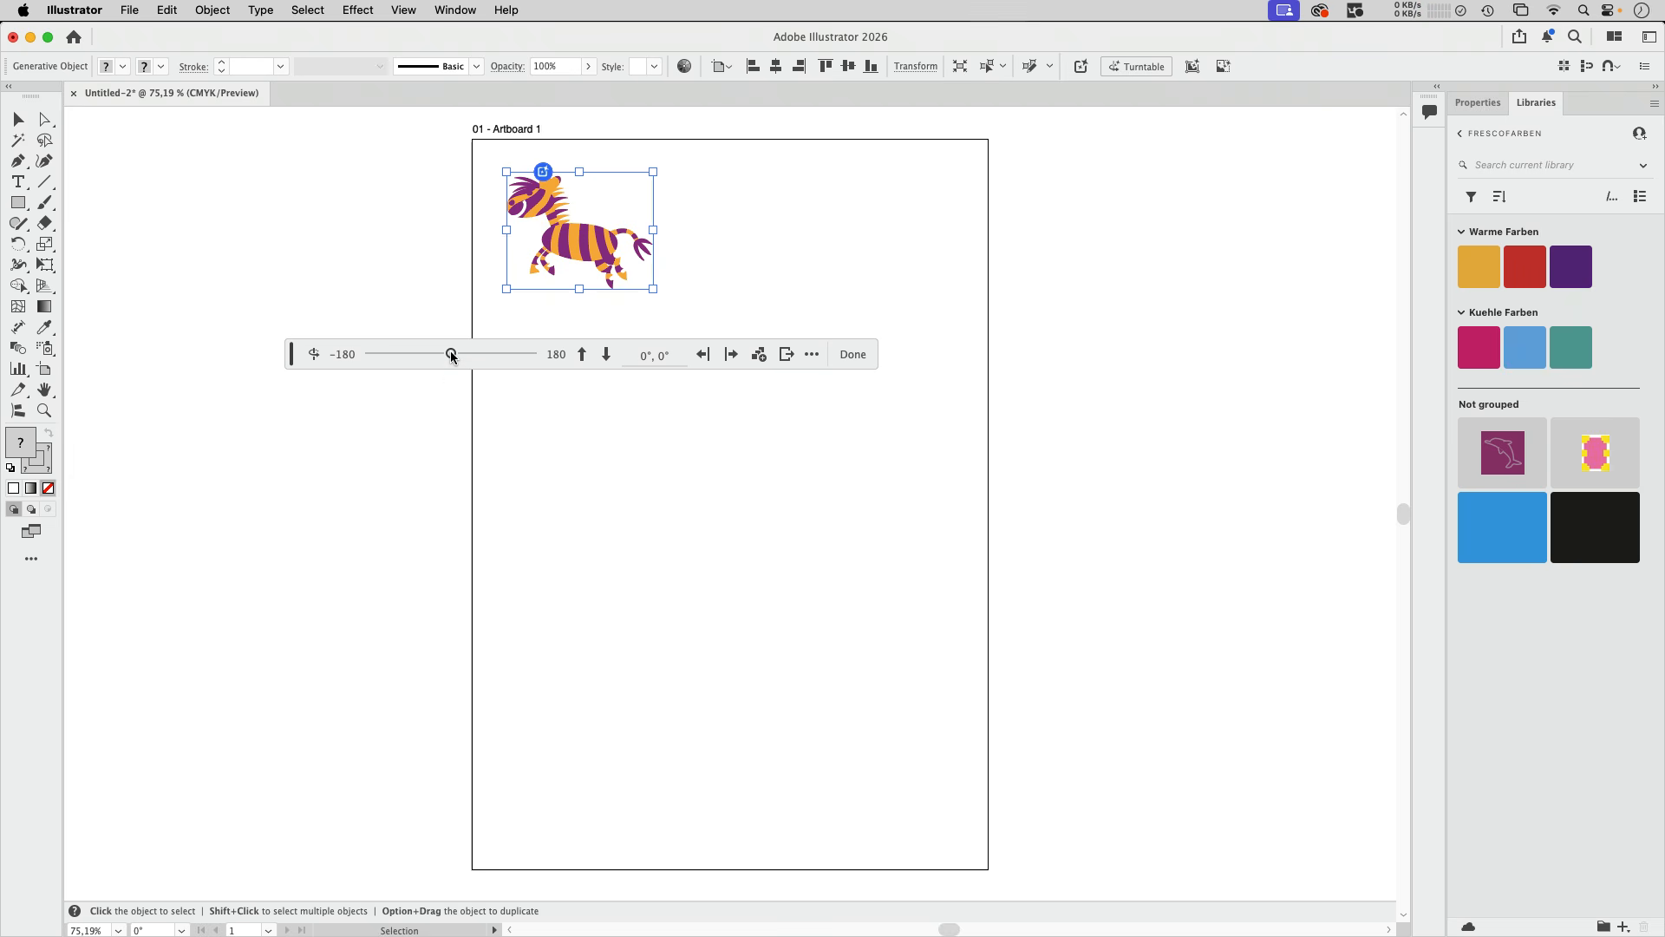
# - Rotate the zebra to 180°, tilt it to −30° and 30°, turn it to −135°, and reset its view
pyautogui.moveTo(451, 352); pyautogui.dragTo(533, 356)
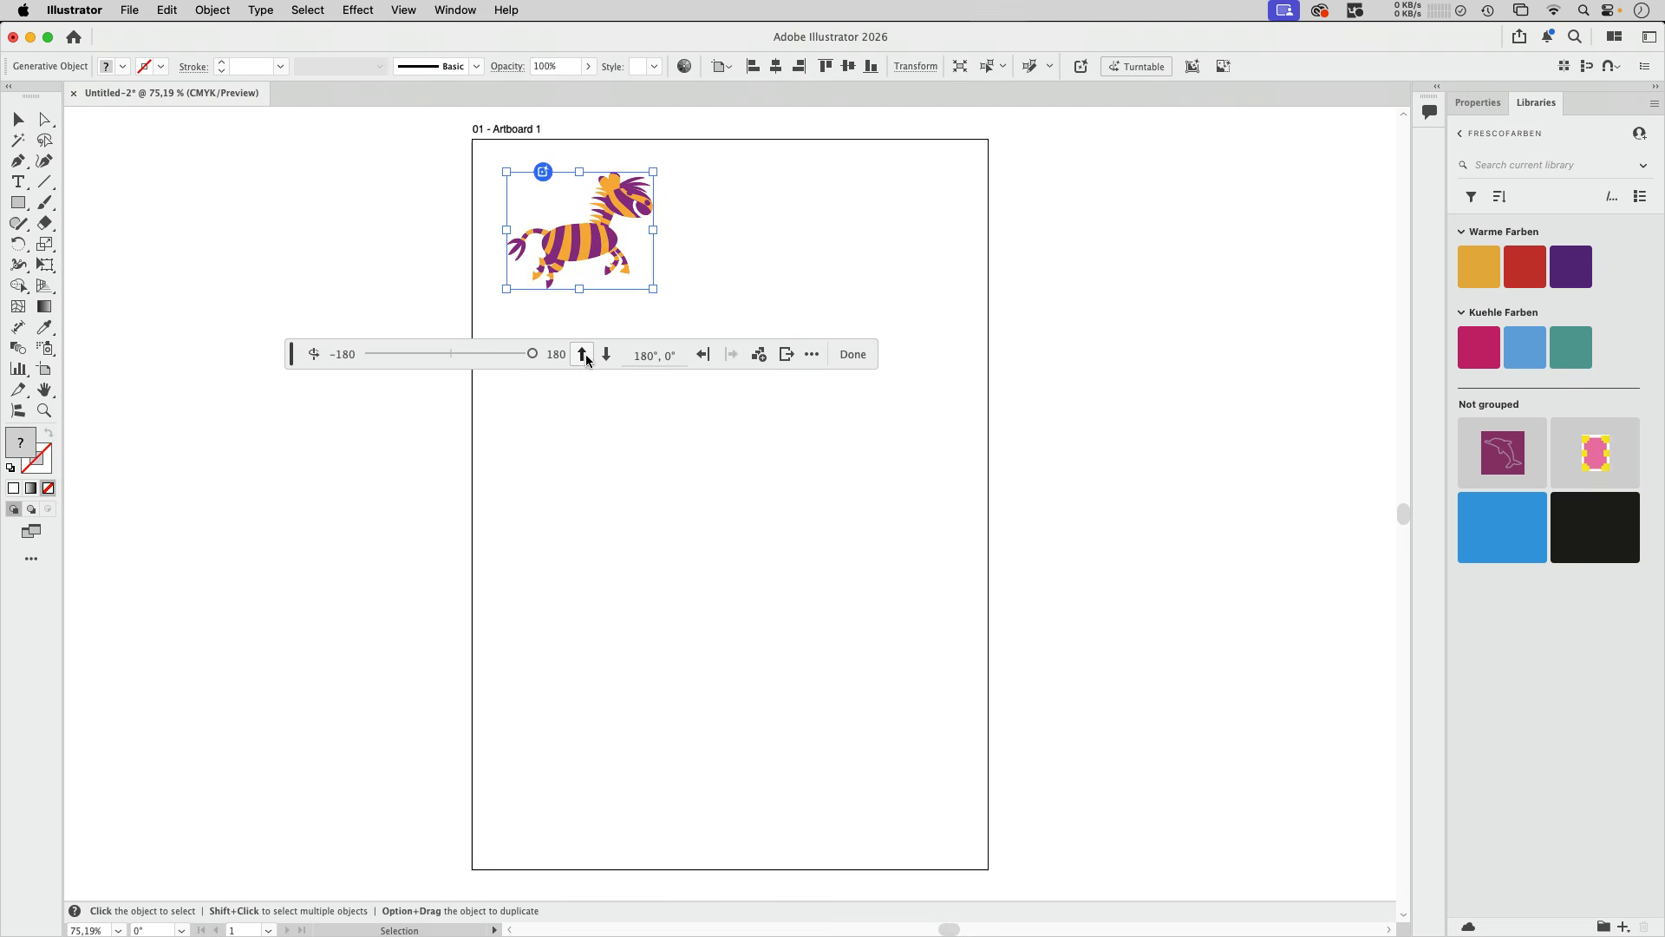
pyautogui.click(583, 356)
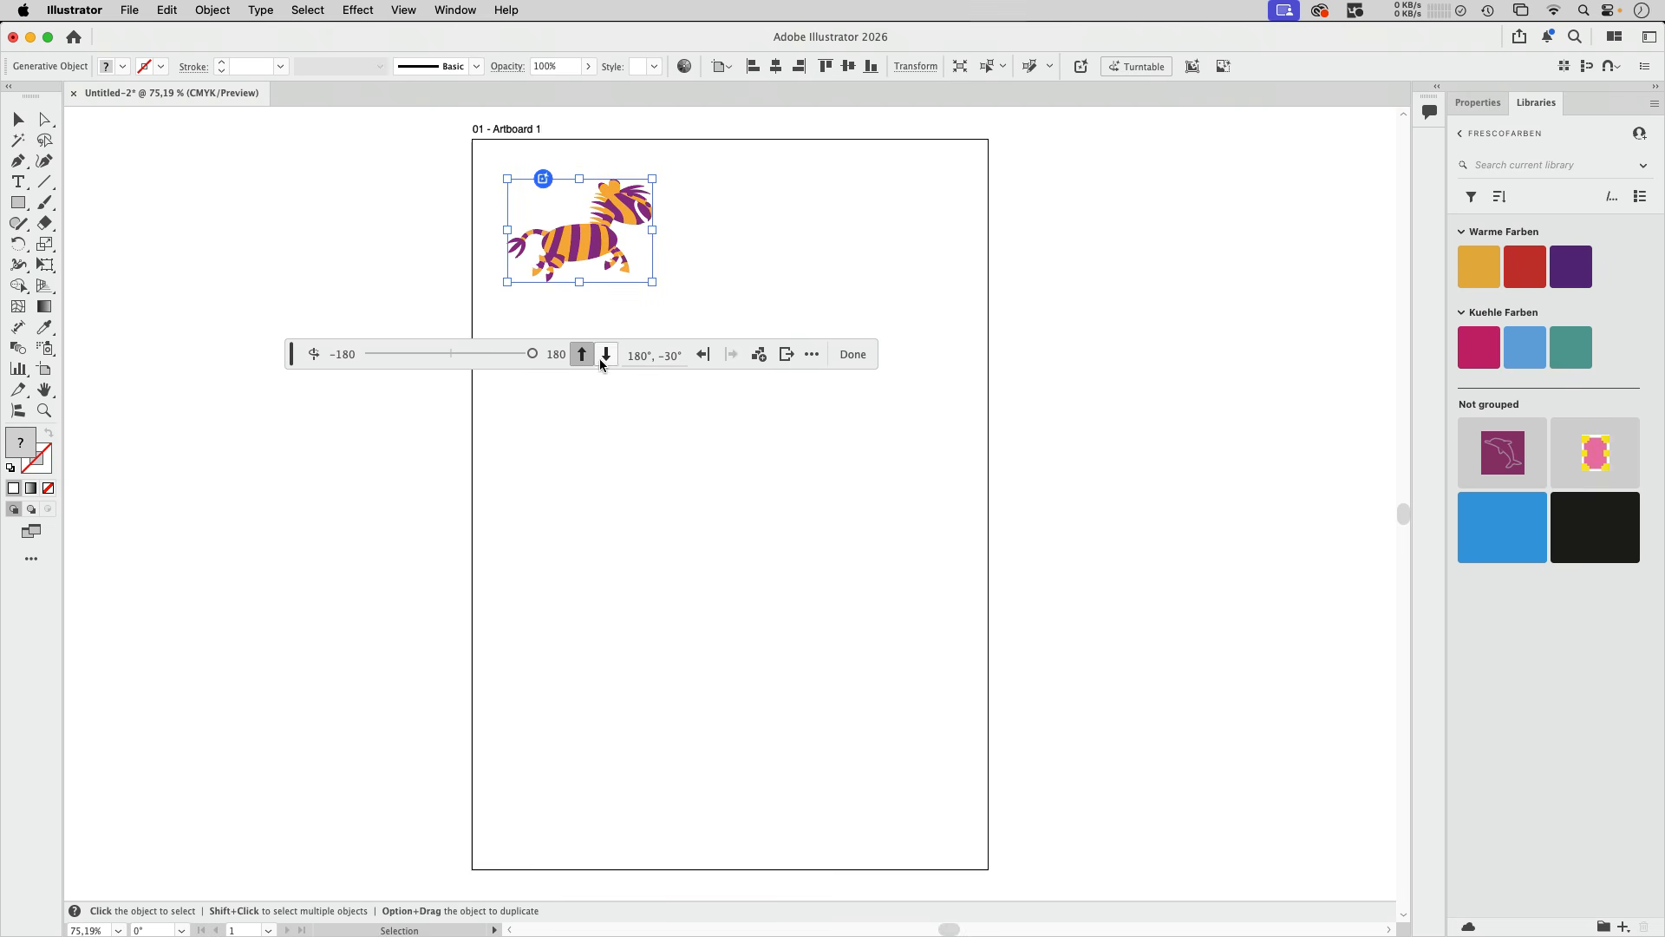
pyautogui.click(606, 361)
pyautogui.click(607, 357)
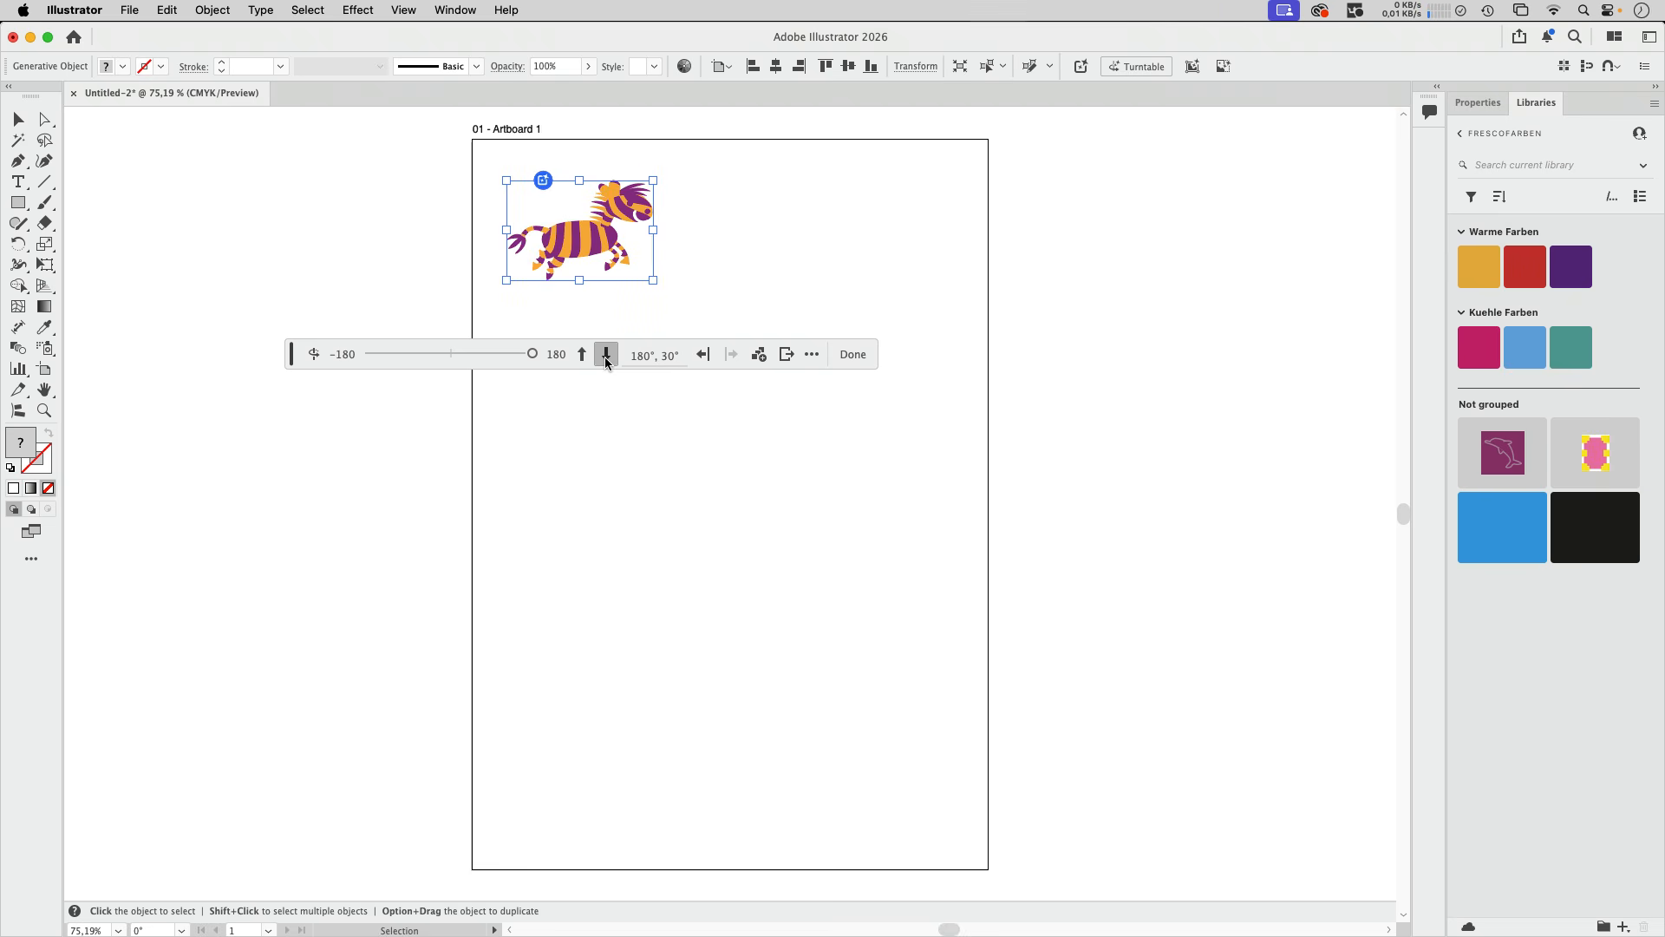
pyautogui.moveTo(535, 353); pyautogui.dragTo(389, 366)
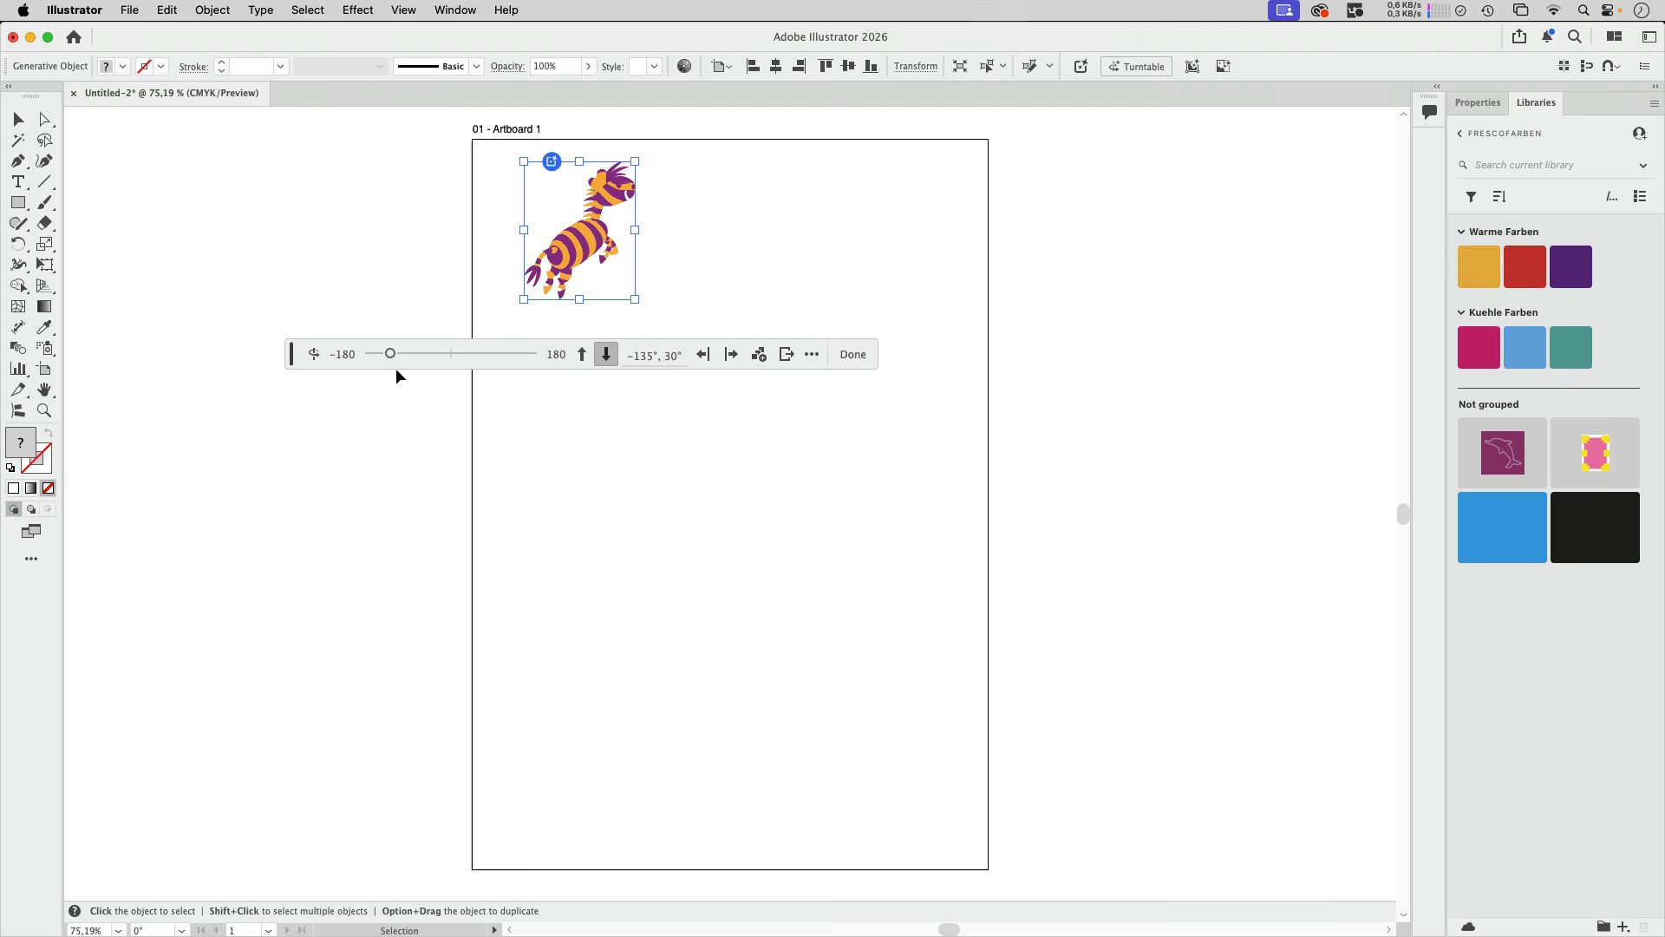
pyautogui.click(314, 354)
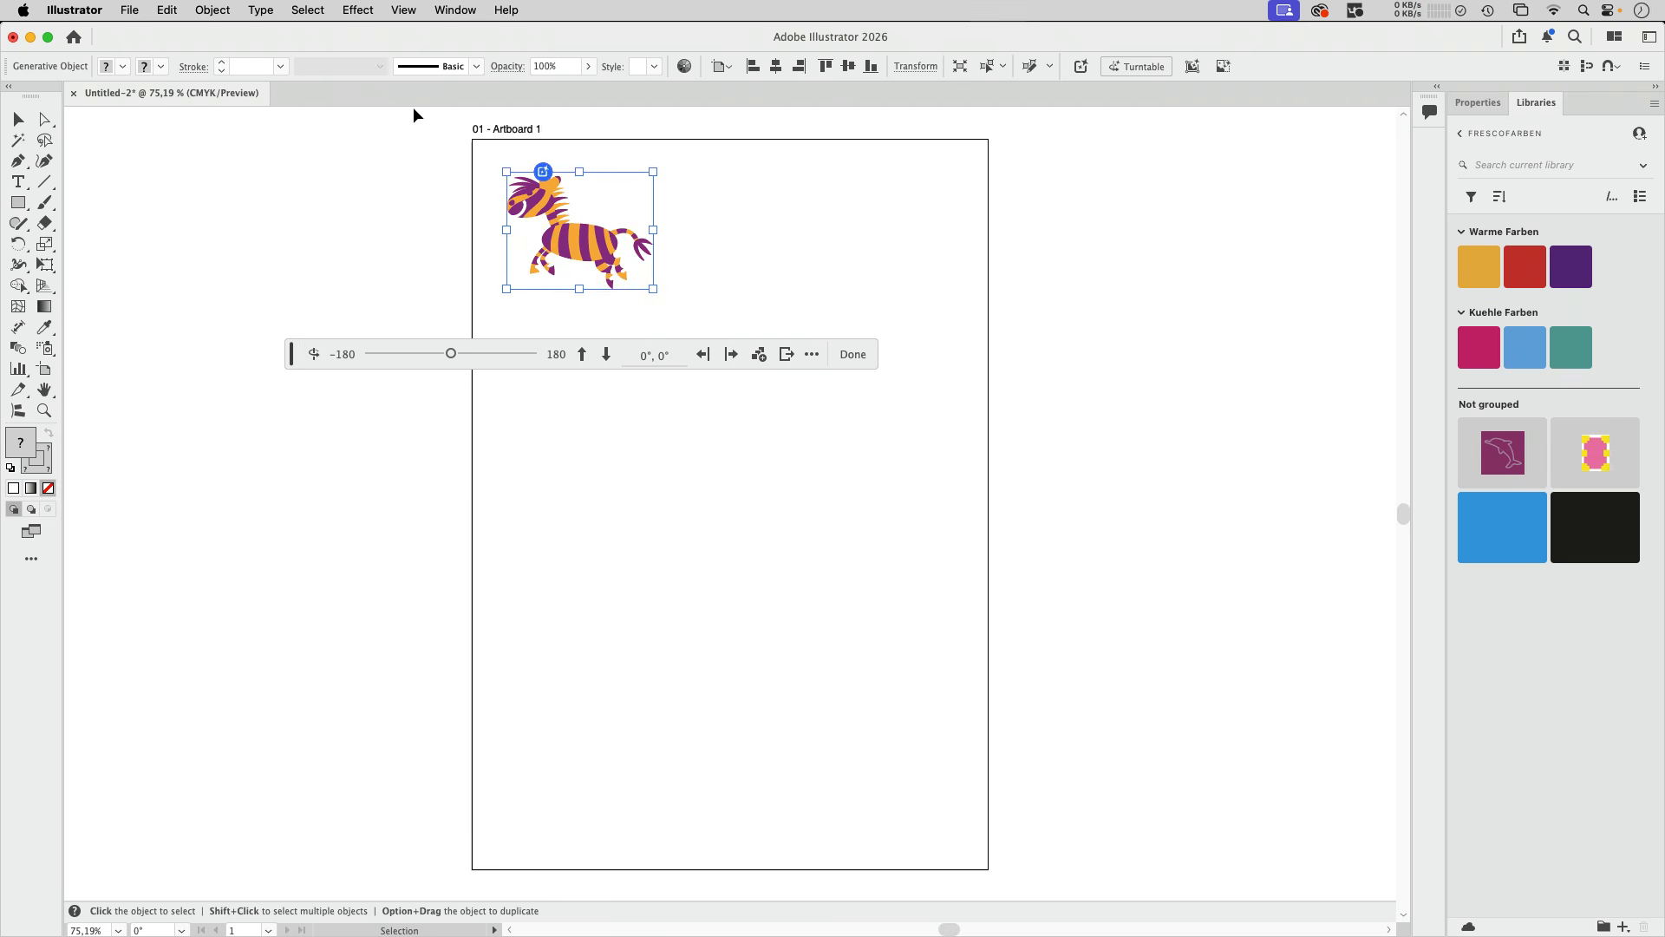
# - Show an enlarged Layers panel beside the zebra, expand Layer 1 and inspect the contents of the generative object
pyautogui.click(454, 12)
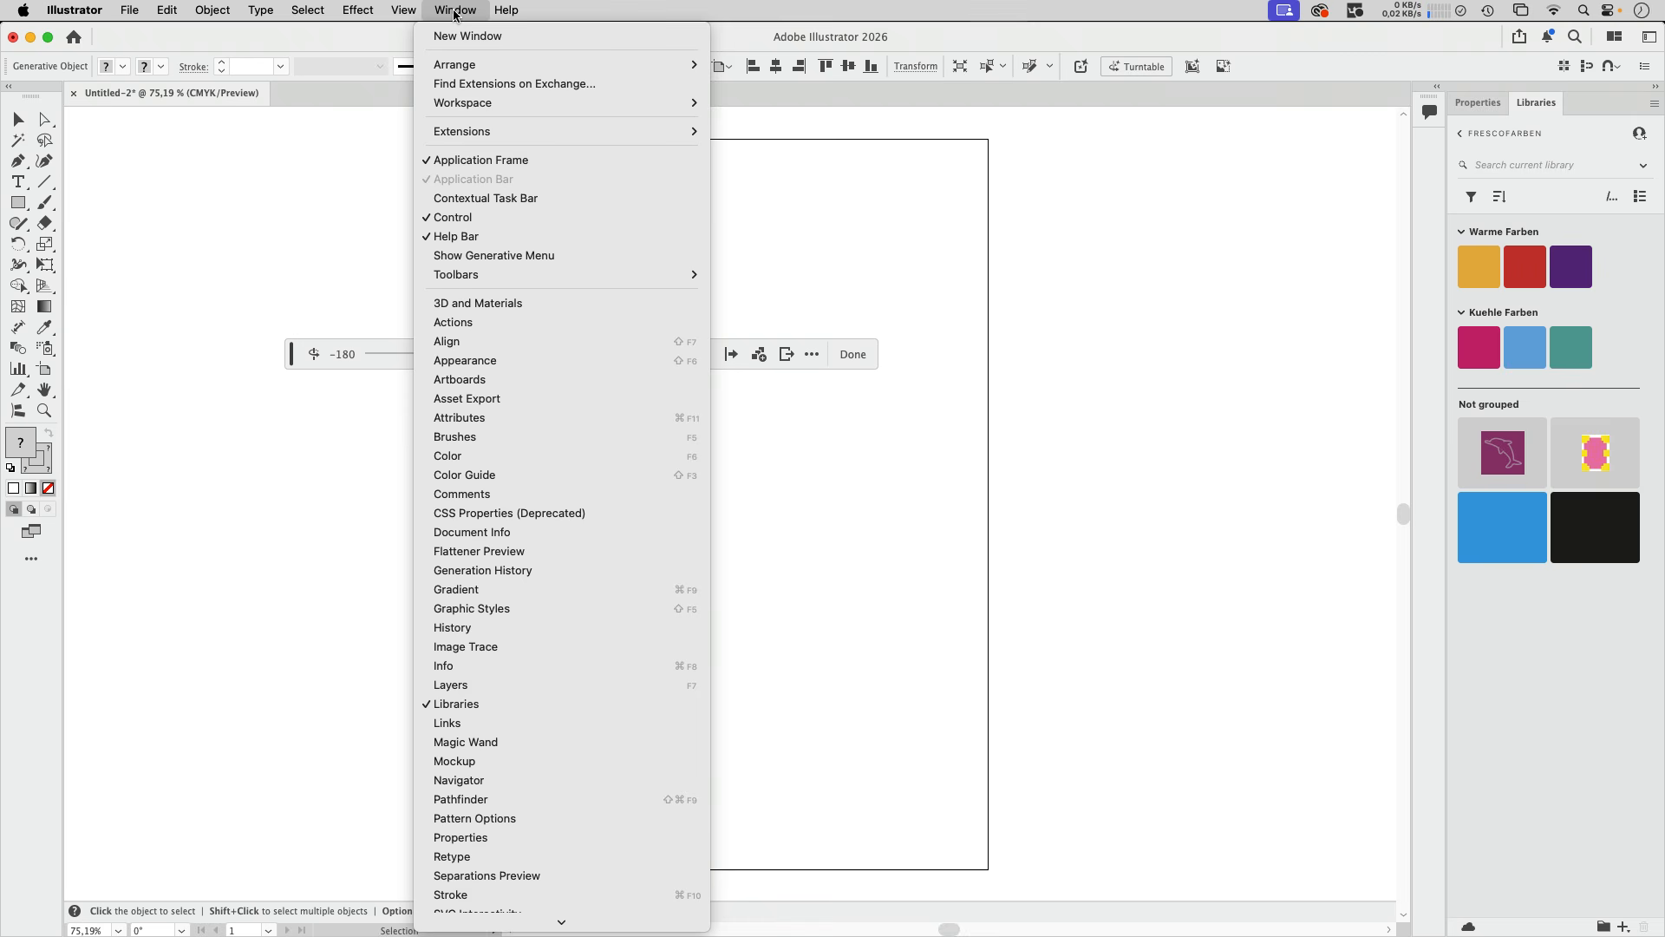
pyautogui.click(460, 687)
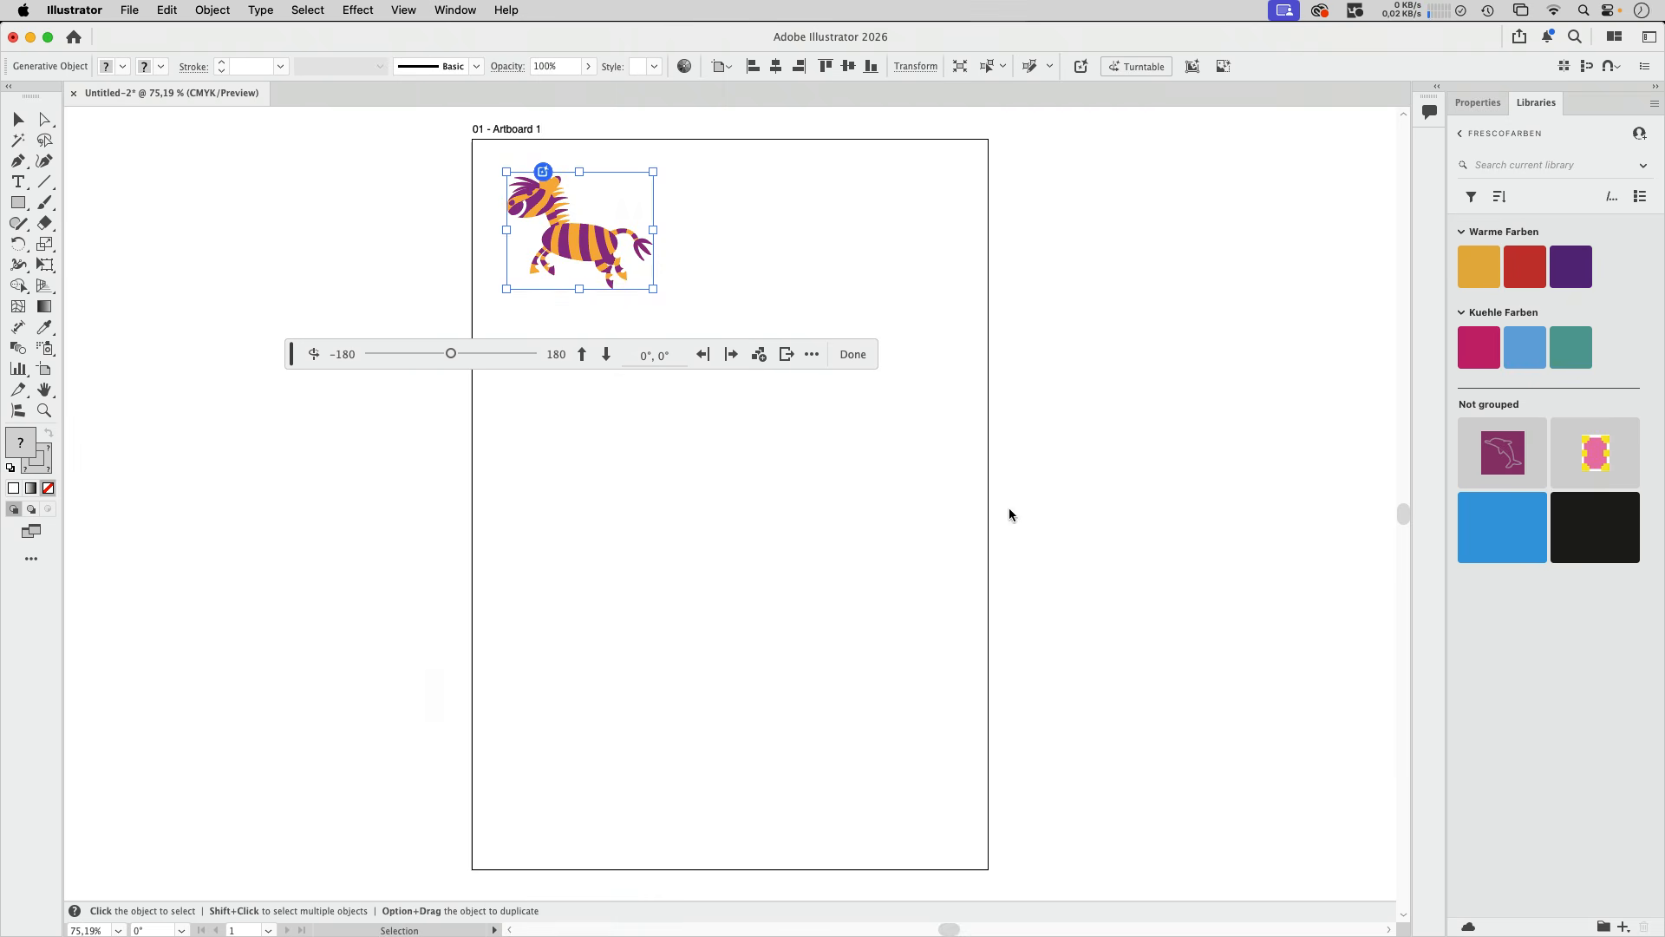
pyautogui.moveTo(1227, 532); pyautogui.dragTo(959, 179)
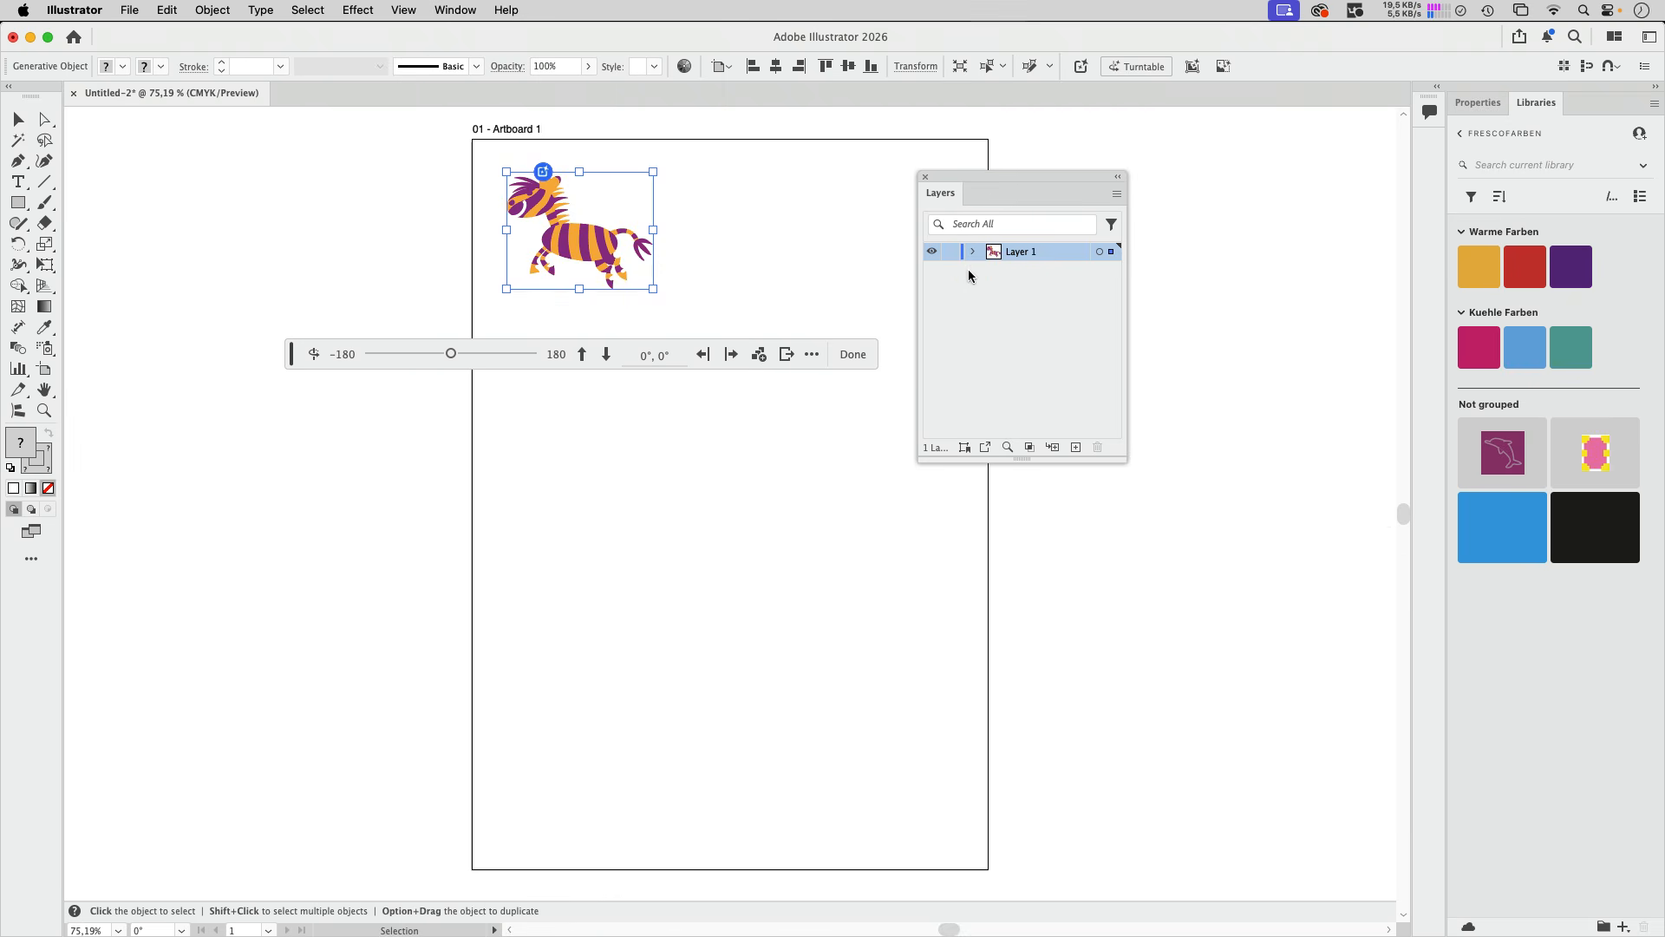
pyautogui.click(972, 252)
pyautogui.moveTo(1126, 461); pyautogui.dragTo(1337, 710)
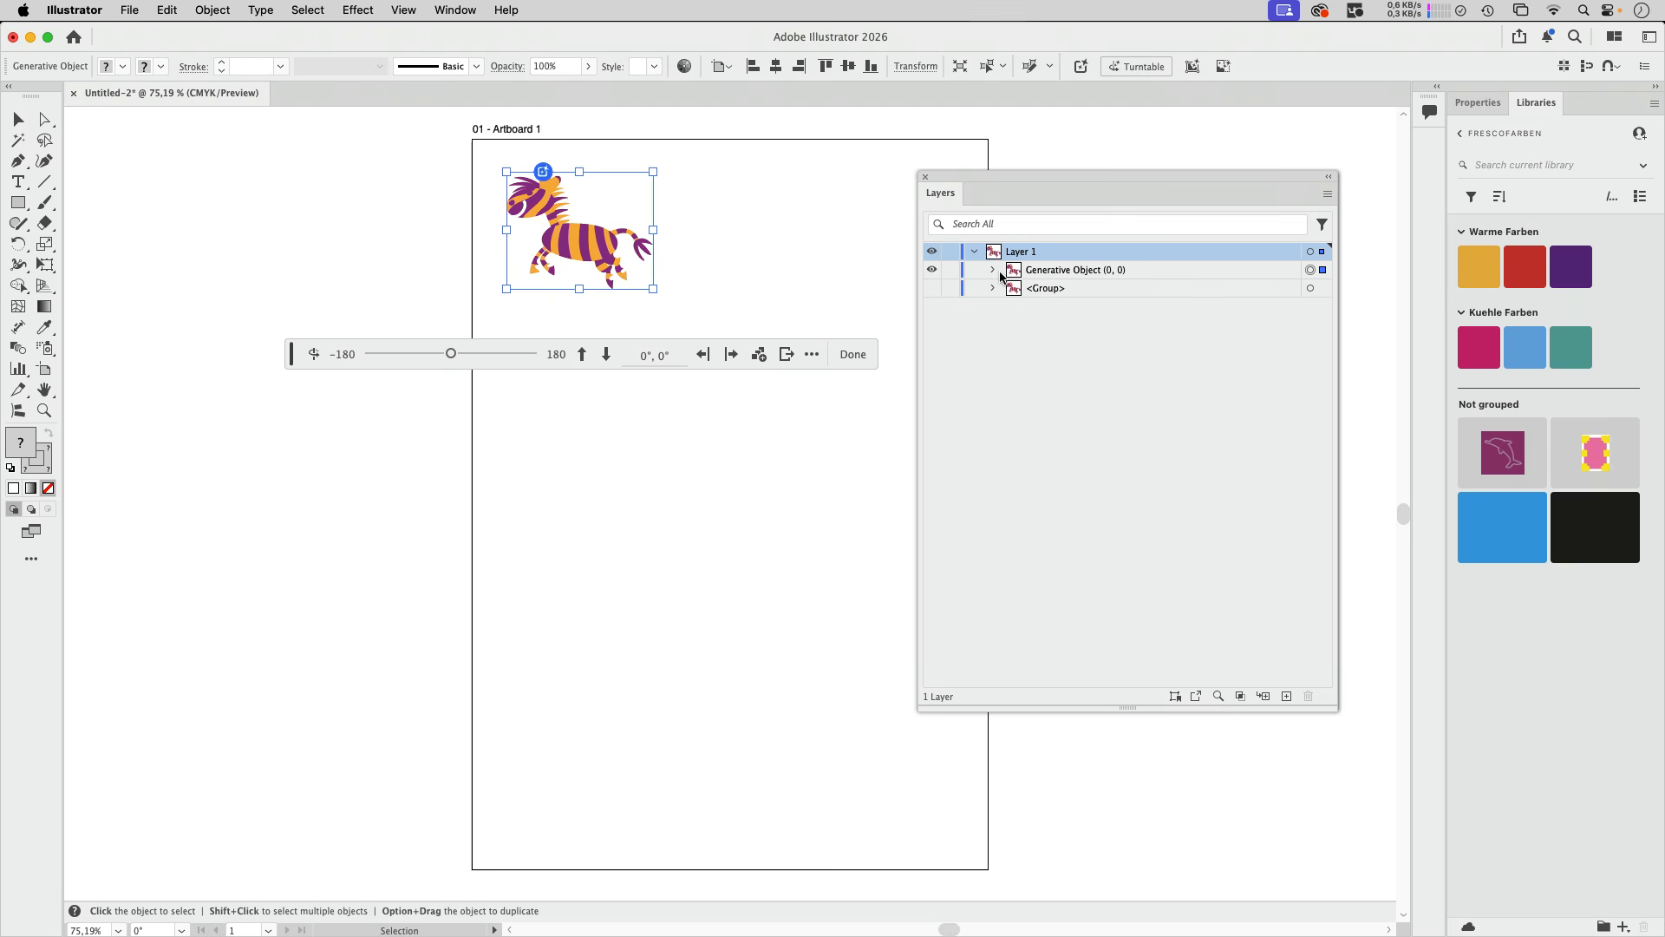
pyautogui.click(992, 269)
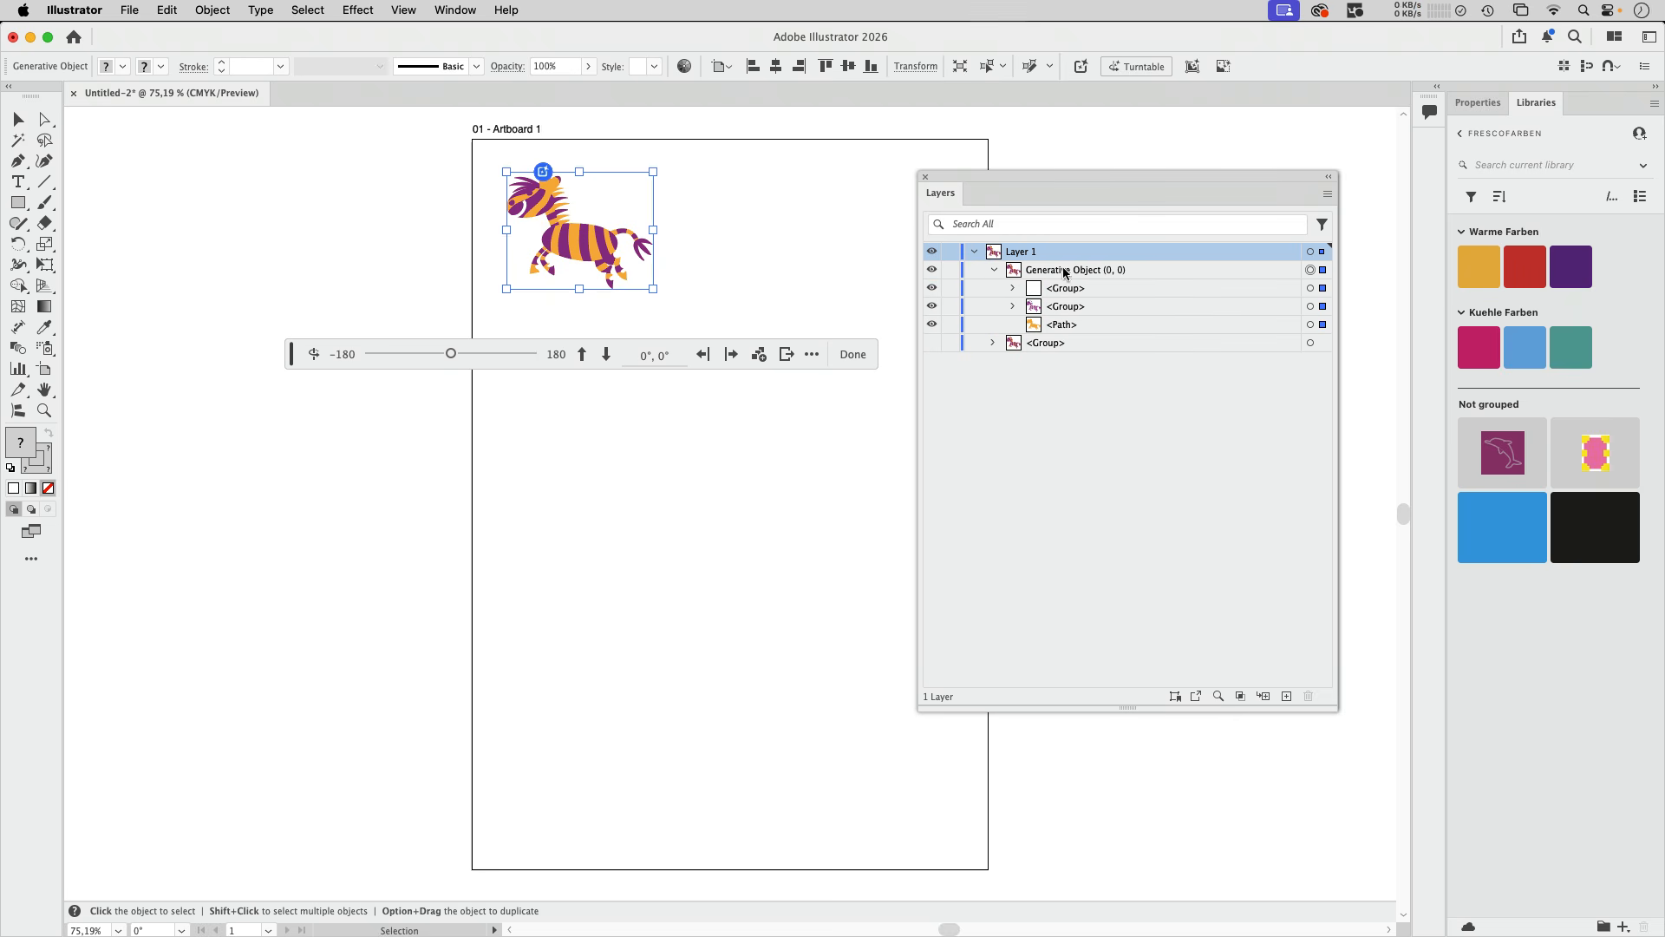
pyautogui.click(994, 270)
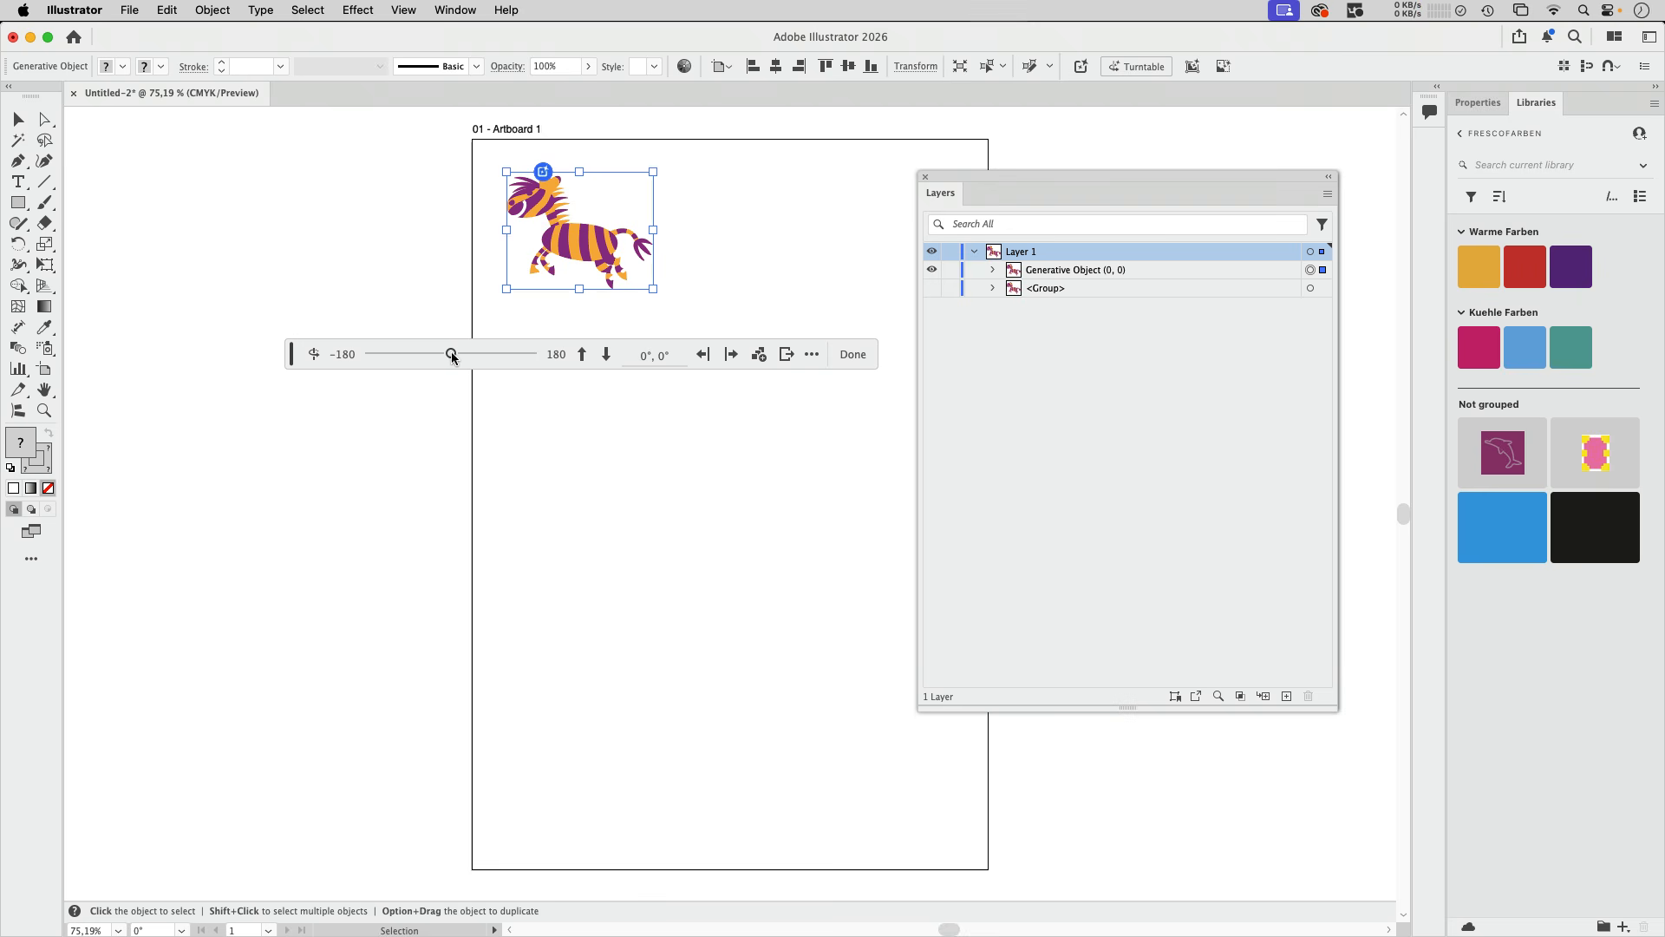
# - Rotate the zebra horizontally to 45°, reset its view and deselect it
pyautogui.moveTo(452, 355); pyautogui.dragTo(471, 353)
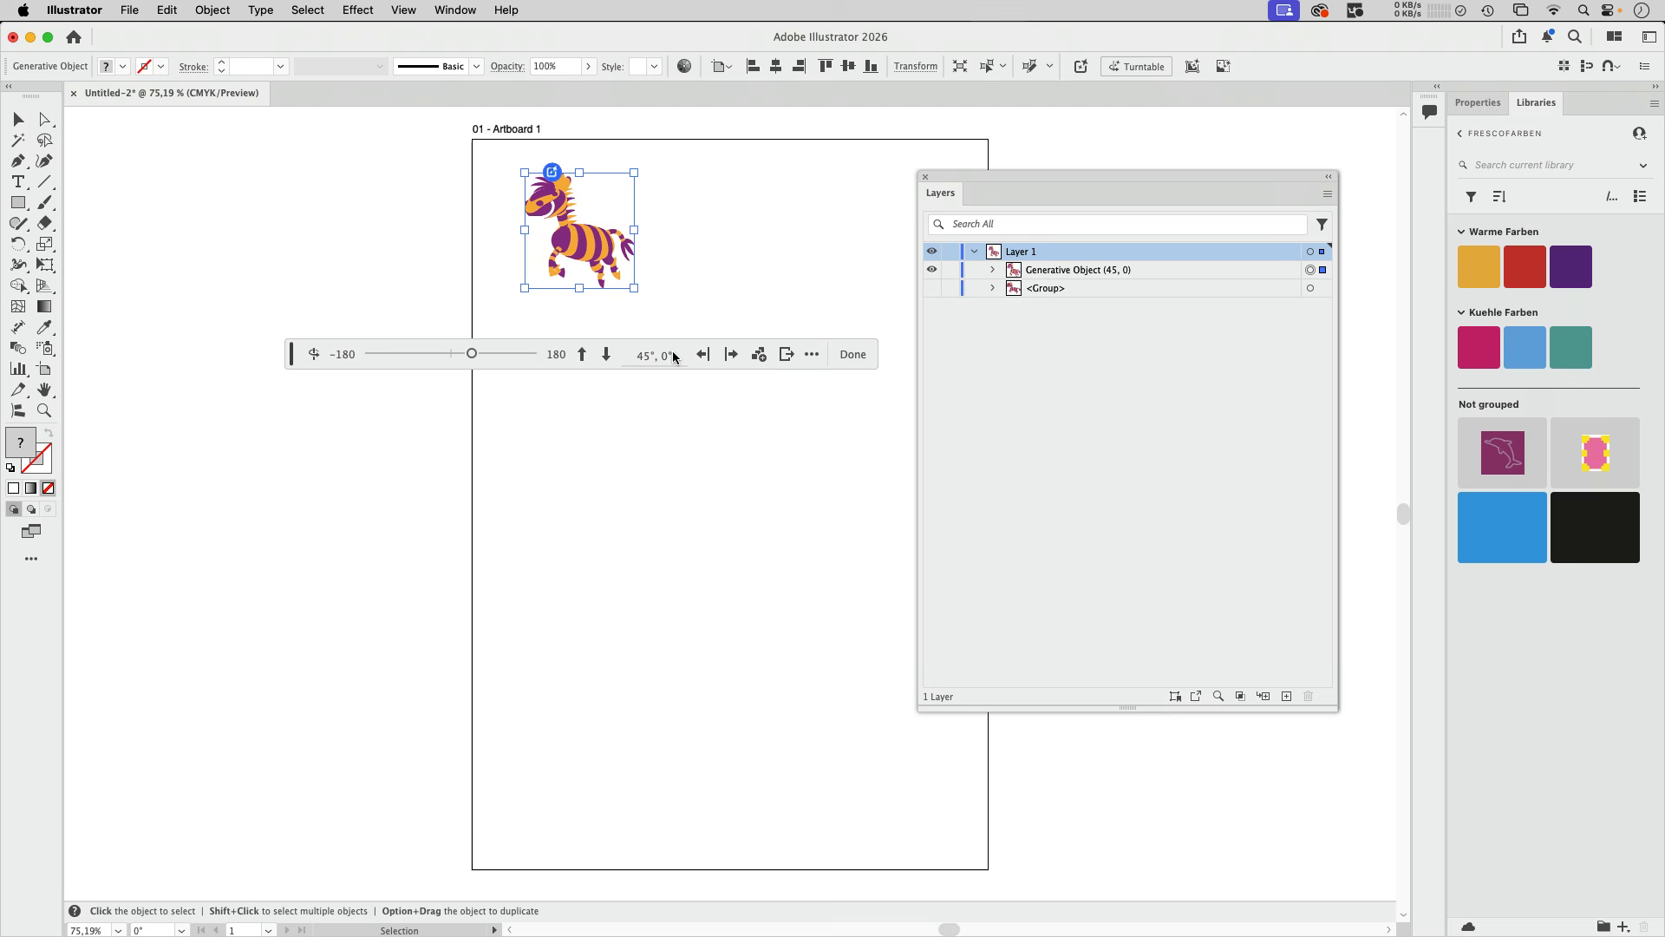
pyautogui.click(314, 354)
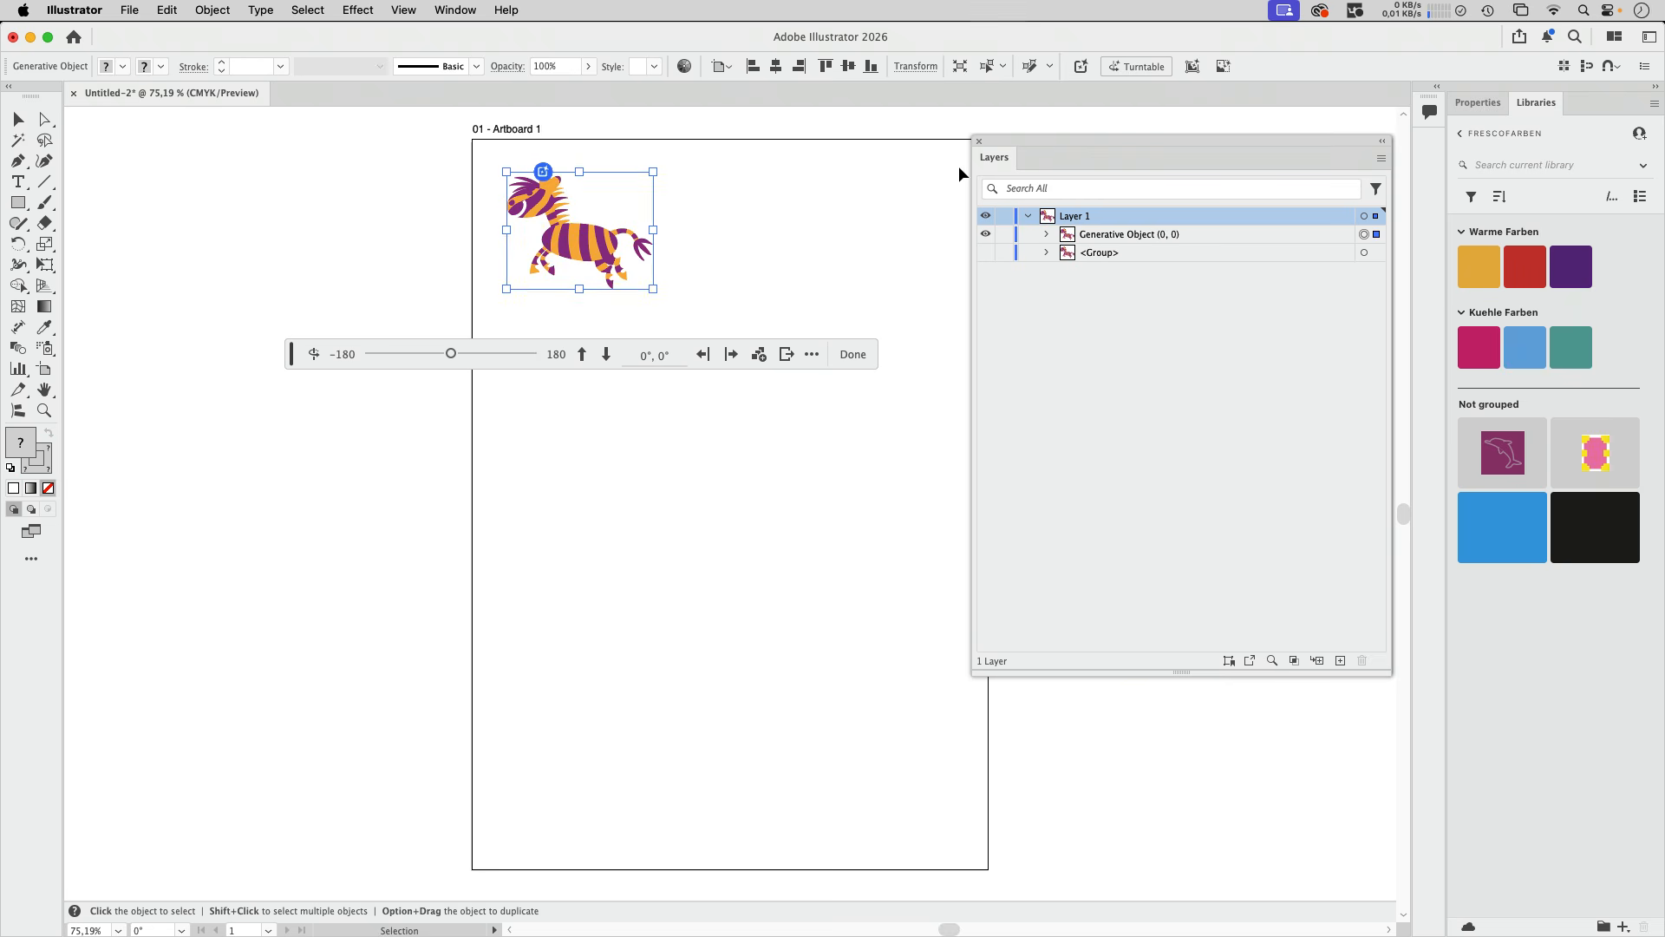
pyautogui.click(774, 208)
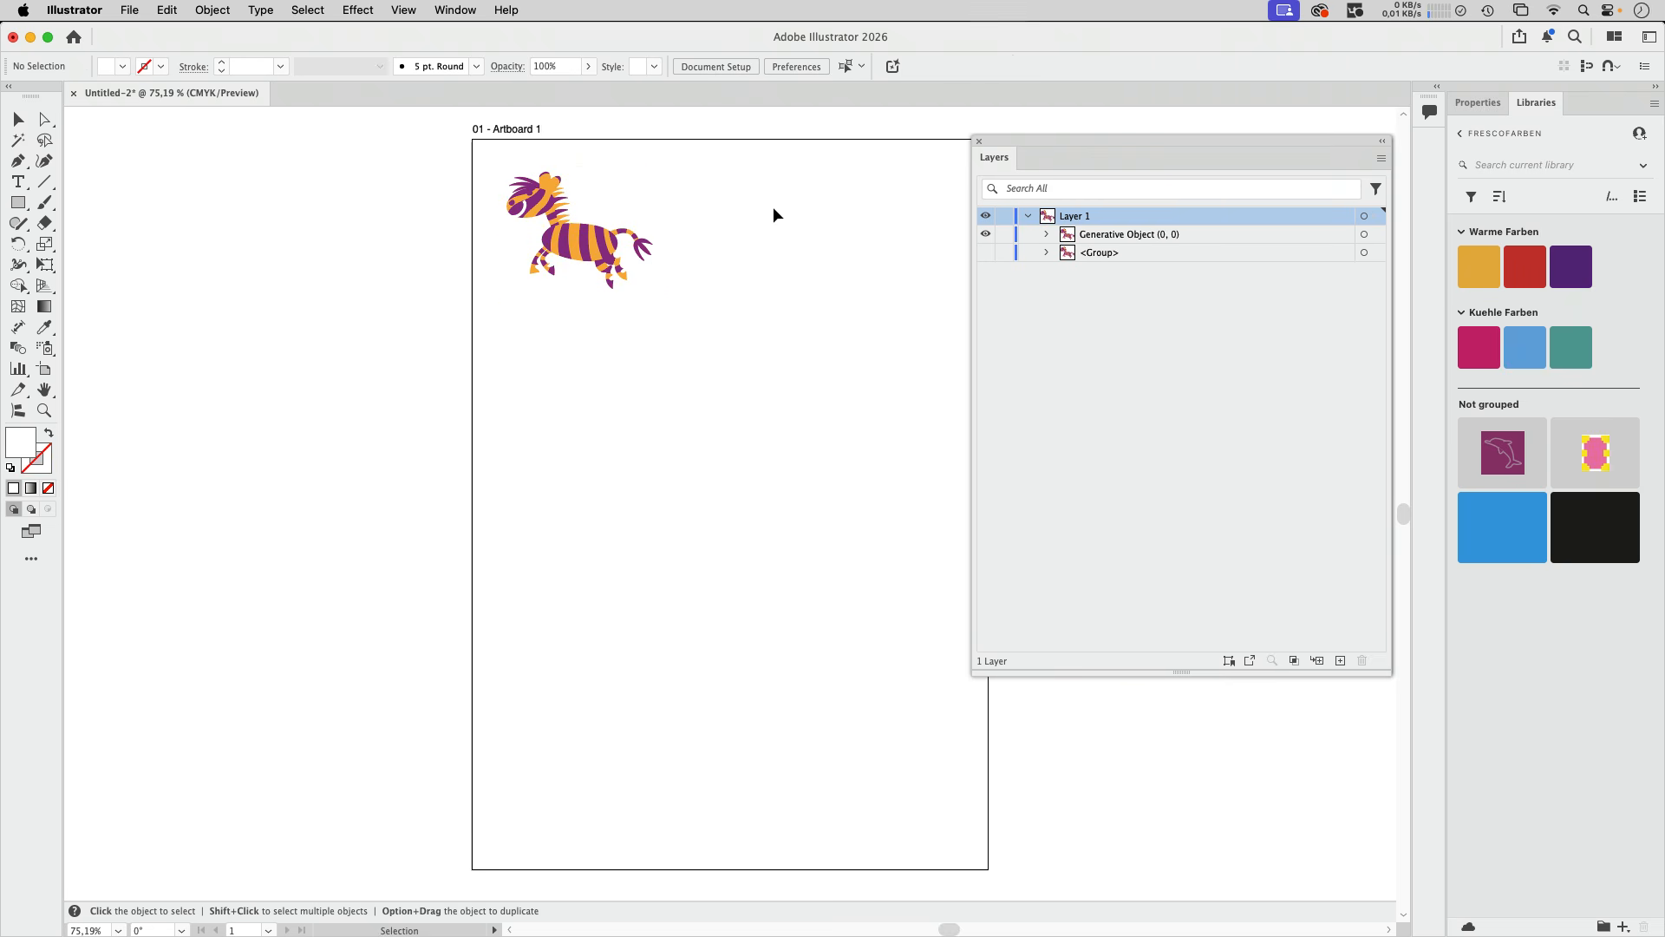
# - Reopen Turntable for the zebra and place its rotated views at 15°, 30° and 45° in a row to its right
pyautogui.click(588, 251)
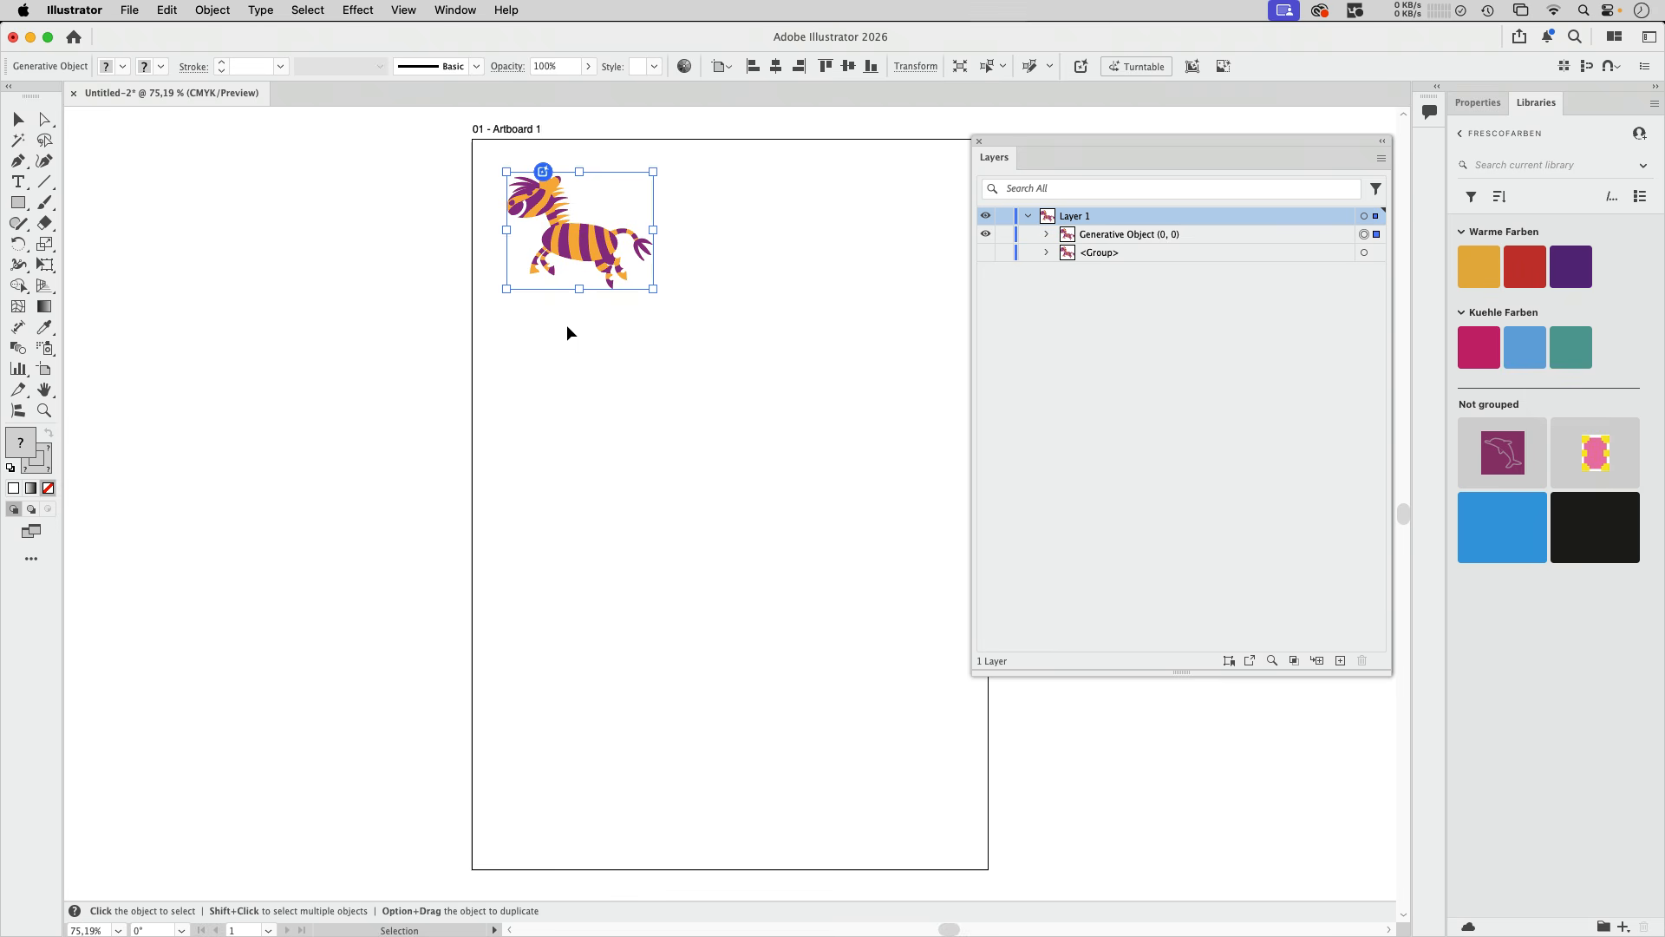
pyautogui.click(1137, 66)
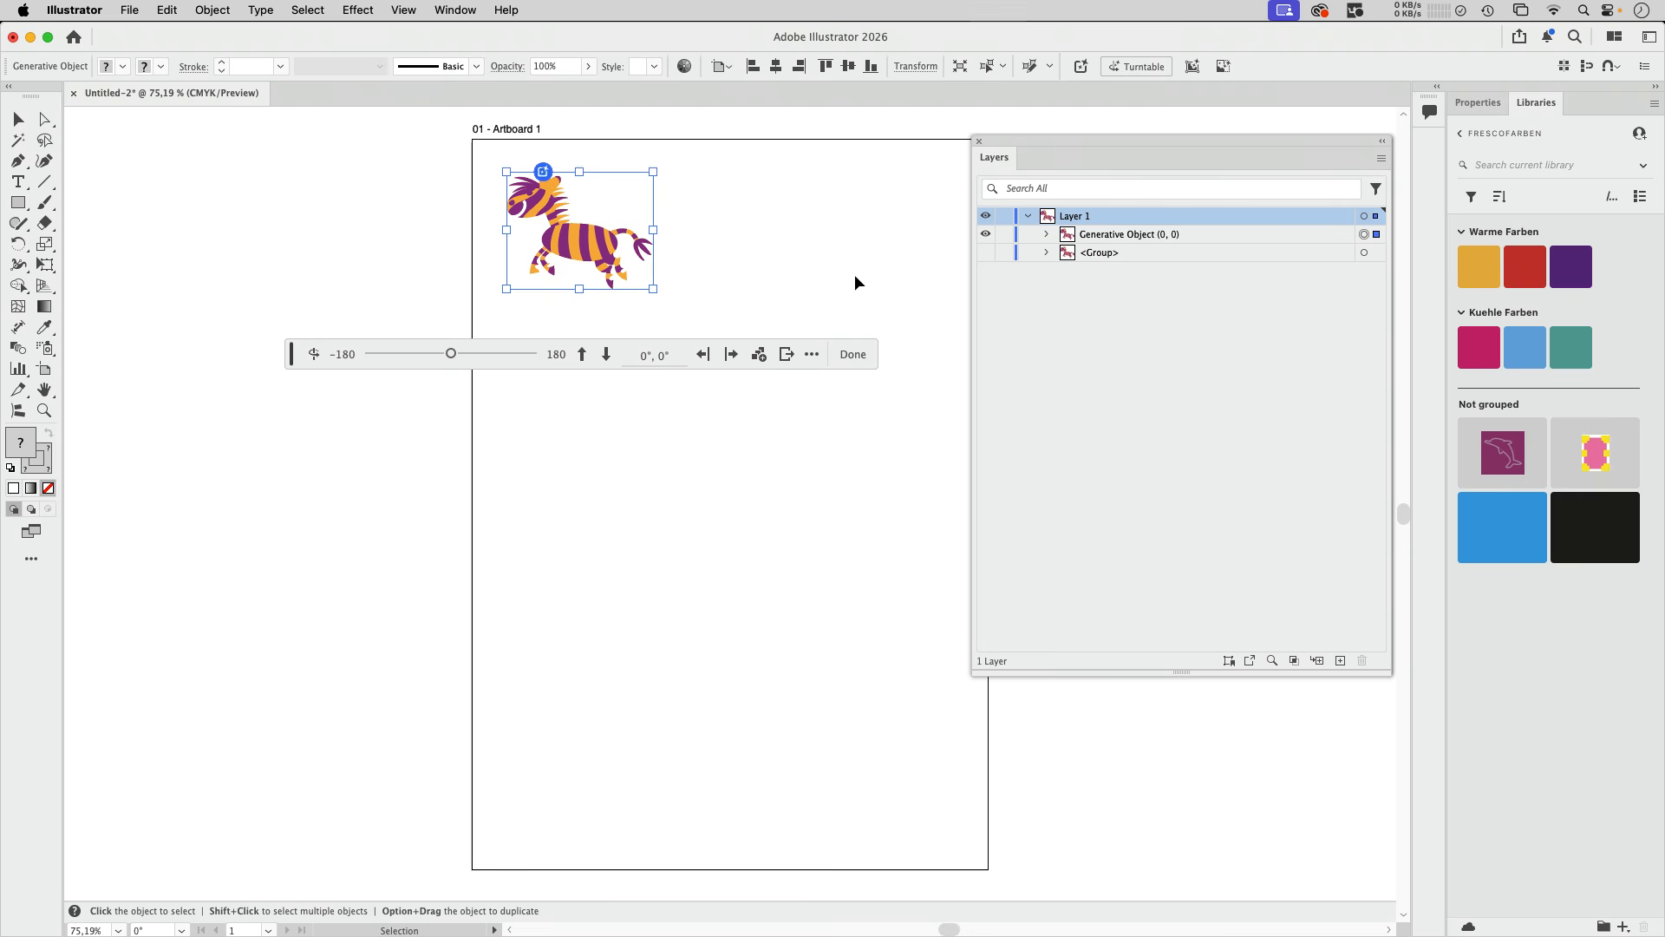
pyautogui.hscroll(5, 840, 248)
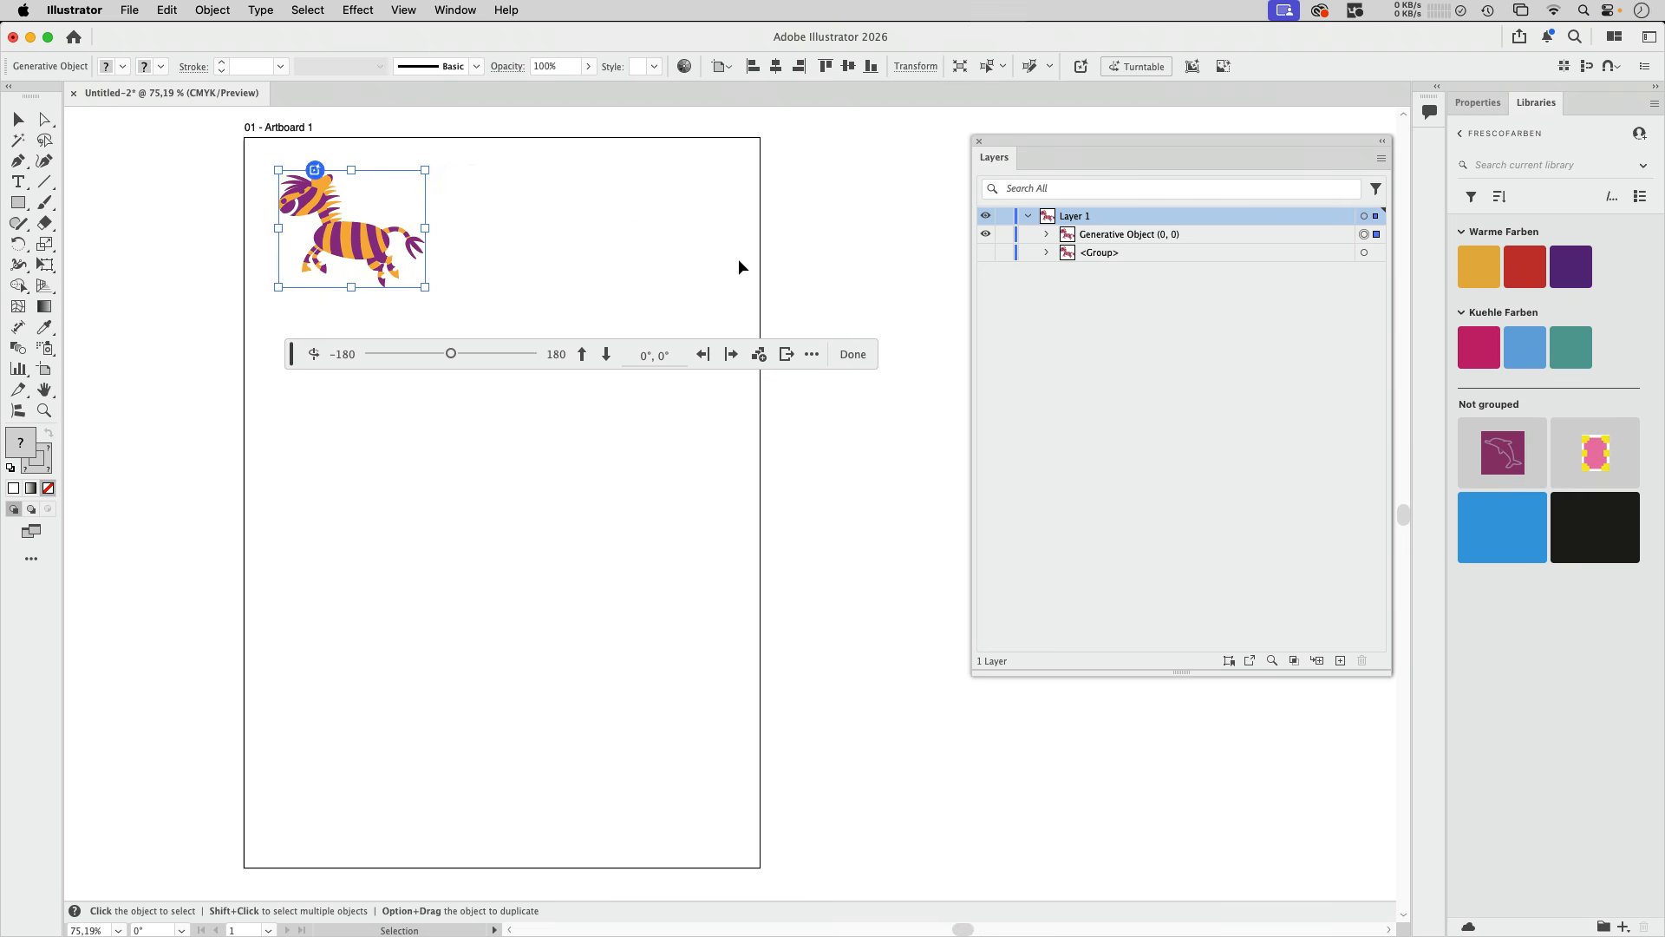
pyautogui.click(728, 364)
pyautogui.click(729, 362)
pyautogui.click(730, 362)
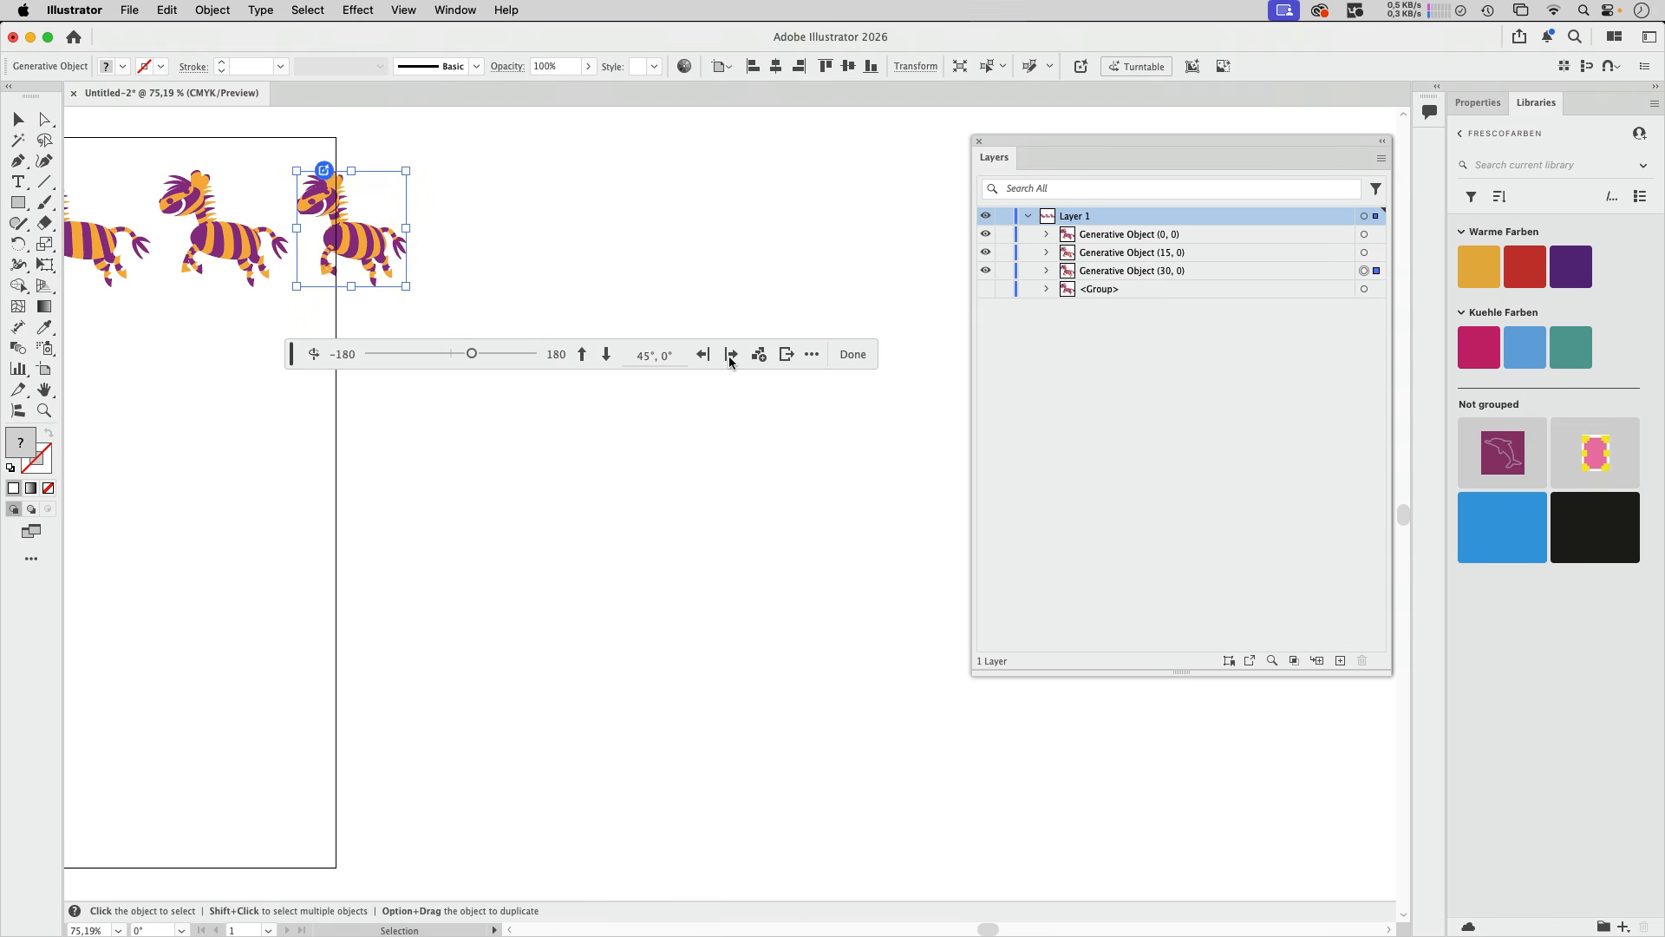
# - Move the 45° and 30° zebra views above the artboard, side by side
pyautogui.press('space')
pyautogui.moveTo(536, 246); pyautogui.dragTo(812, 247)
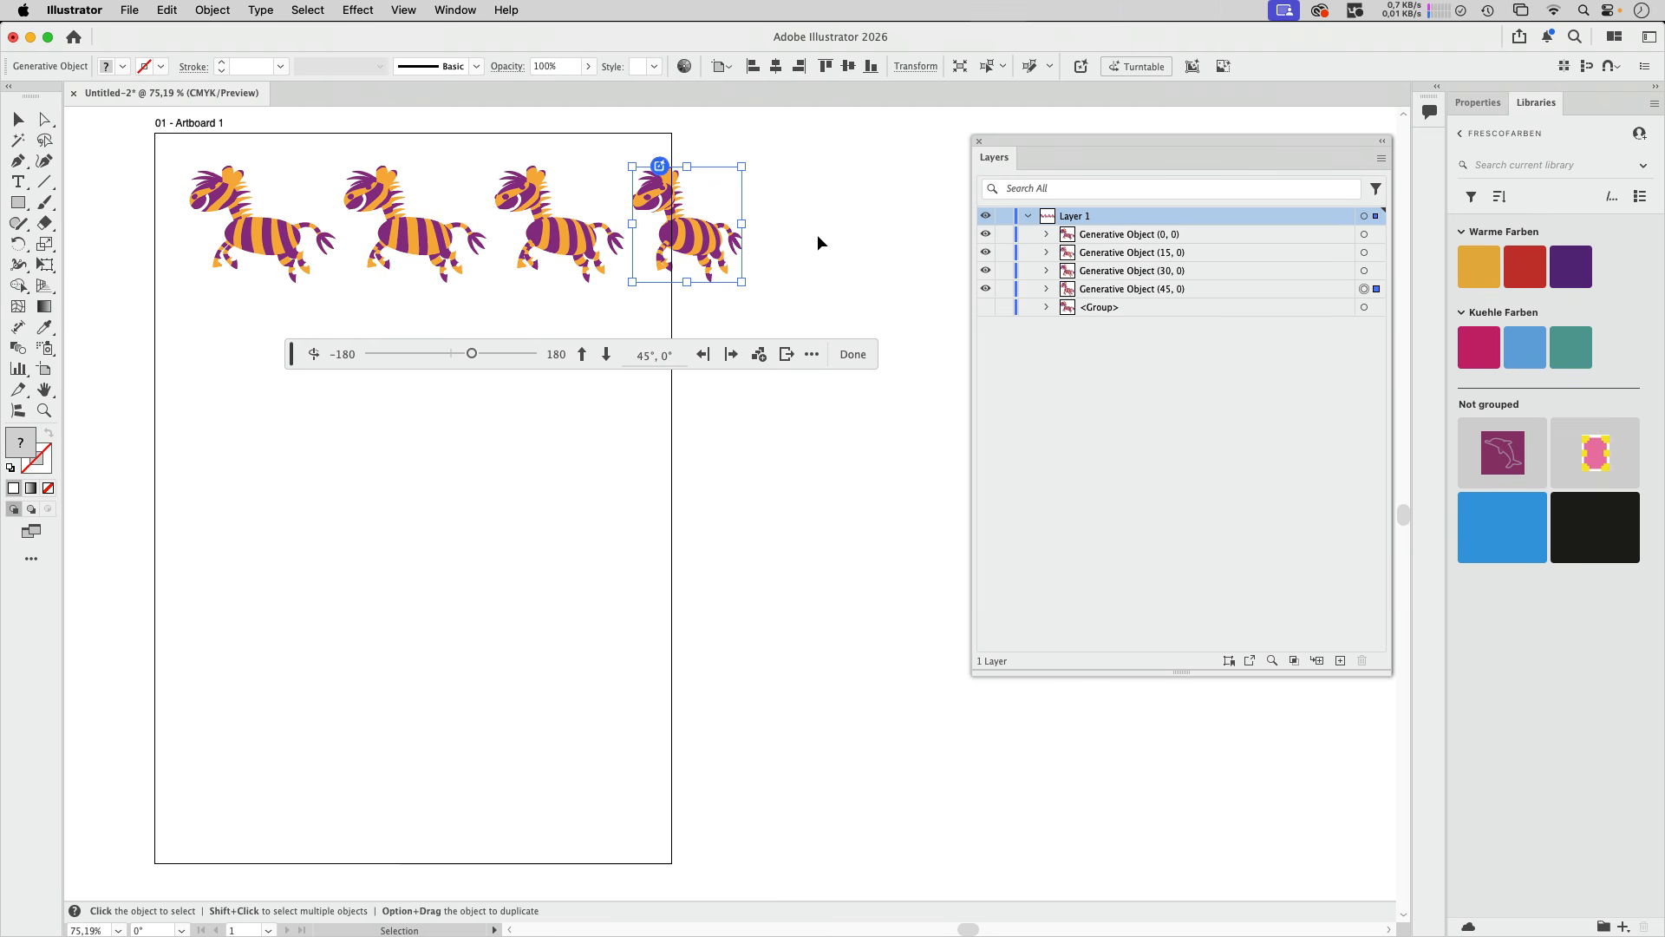
pyautogui.press('space')
pyautogui.moveTo(818, 242); pyautogui.dragTo(826, 405)
pyautogui.moveTo(709, 411); pyautogui.dragTo(617, 195)
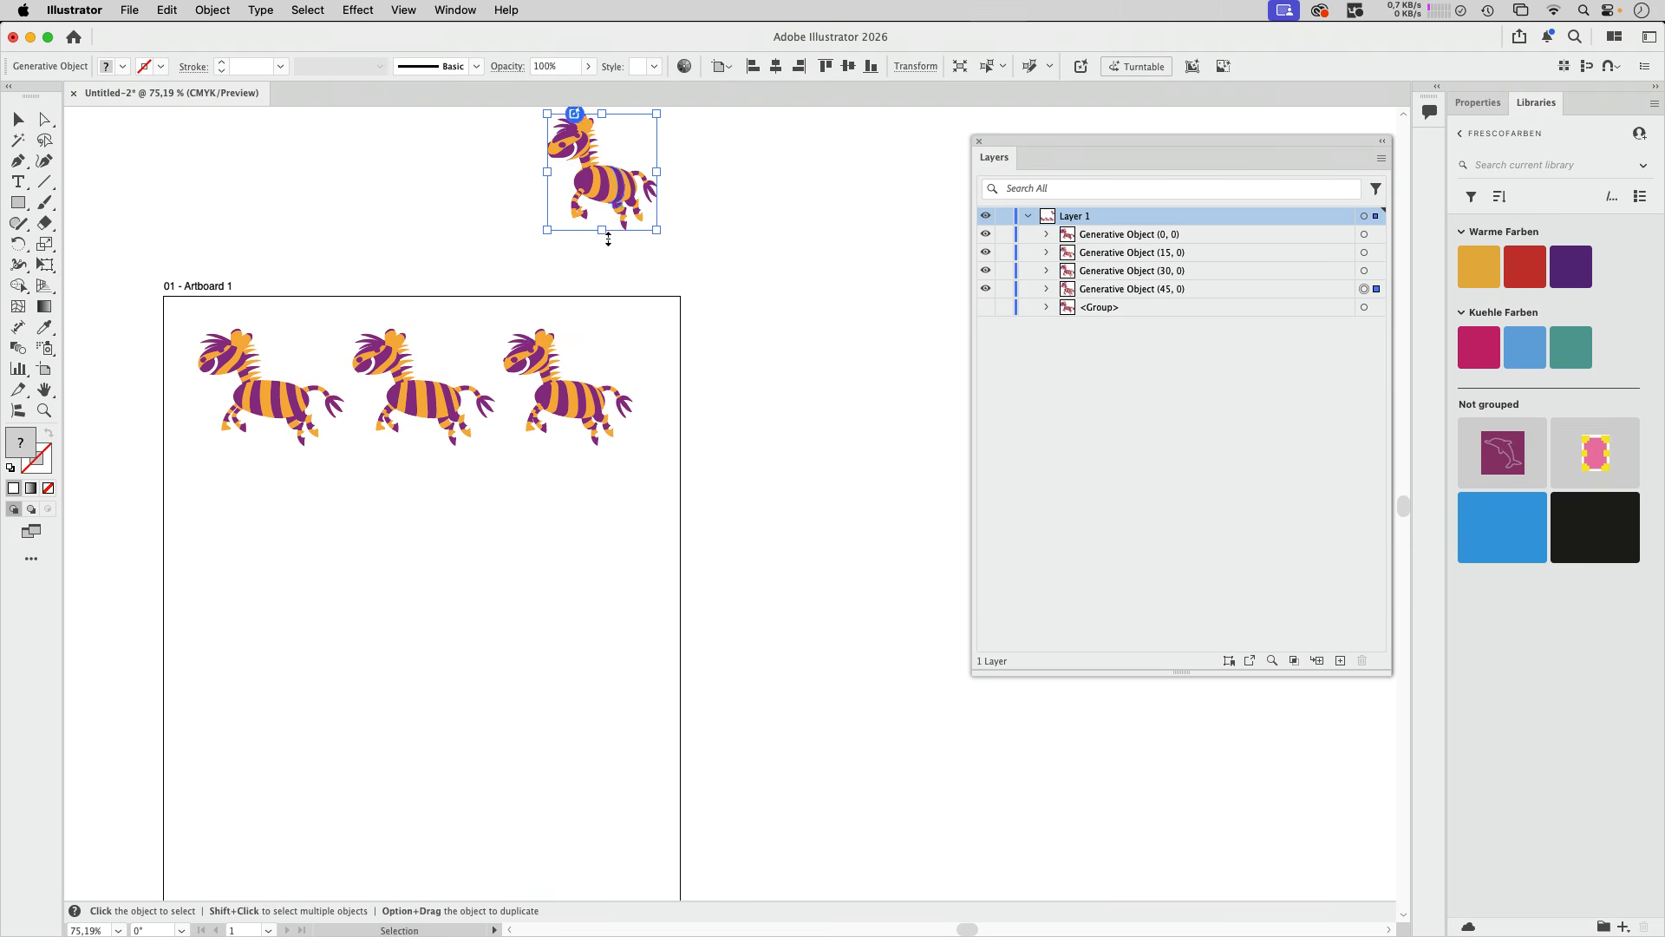
pyautogui.moveTo(570, 406); pyautogui.dragTo(507, 182)
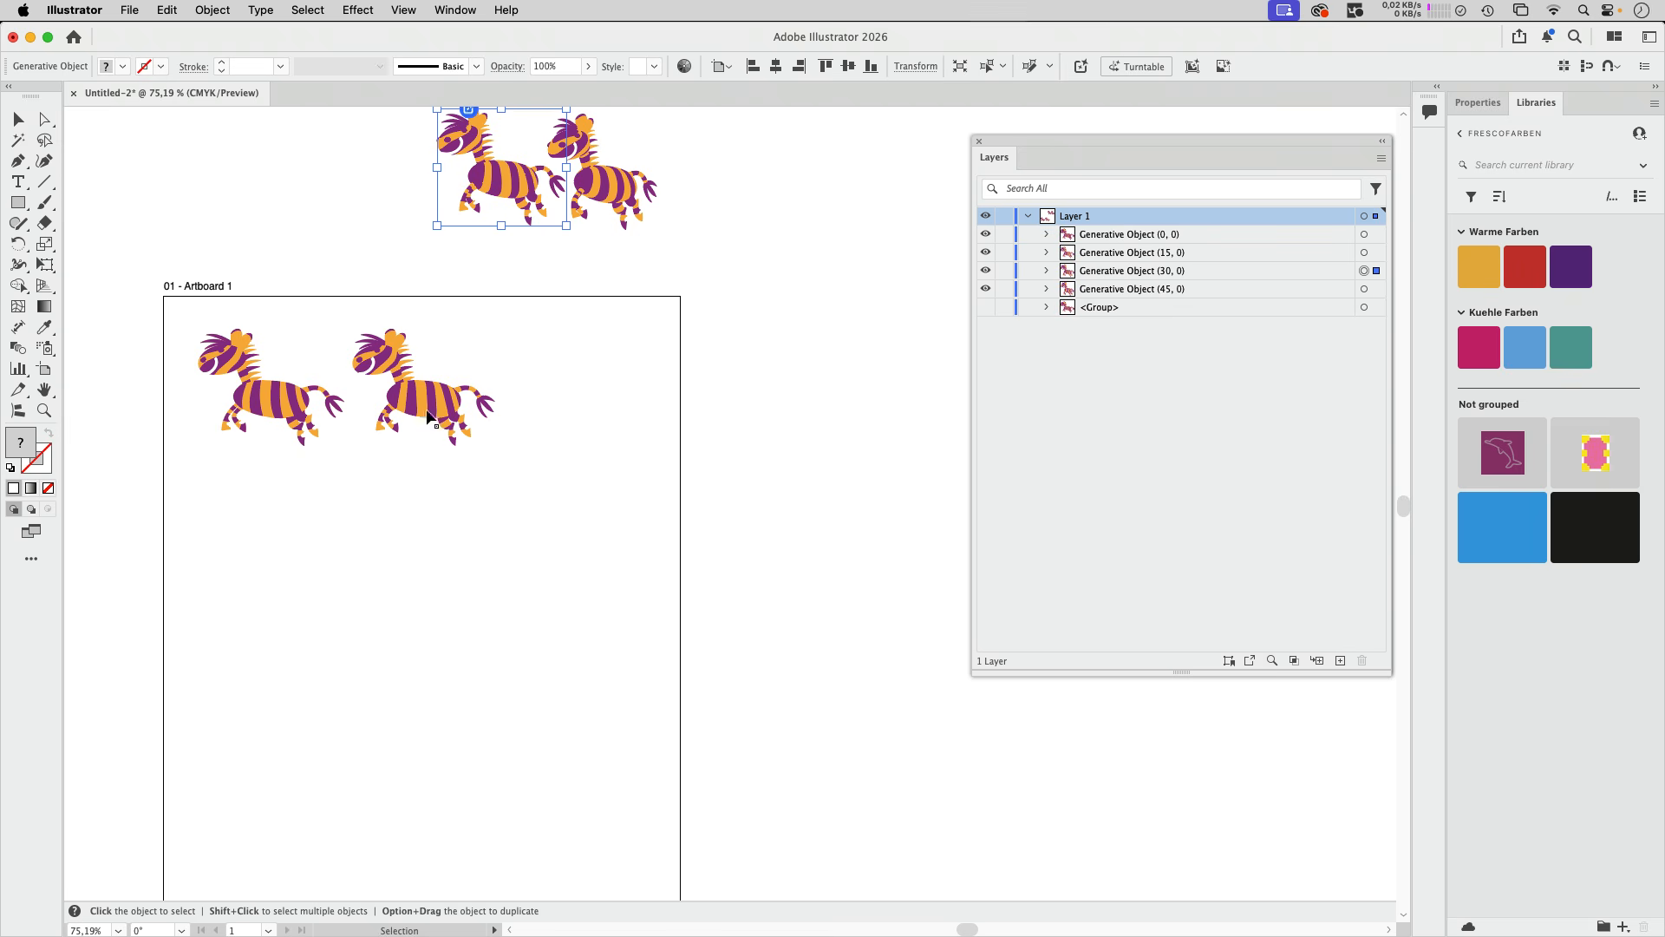
# - Place all turntable views of the 0° zebra on the canvas as a grid below the two remaining zebras
pyautogui.click(290, 397)
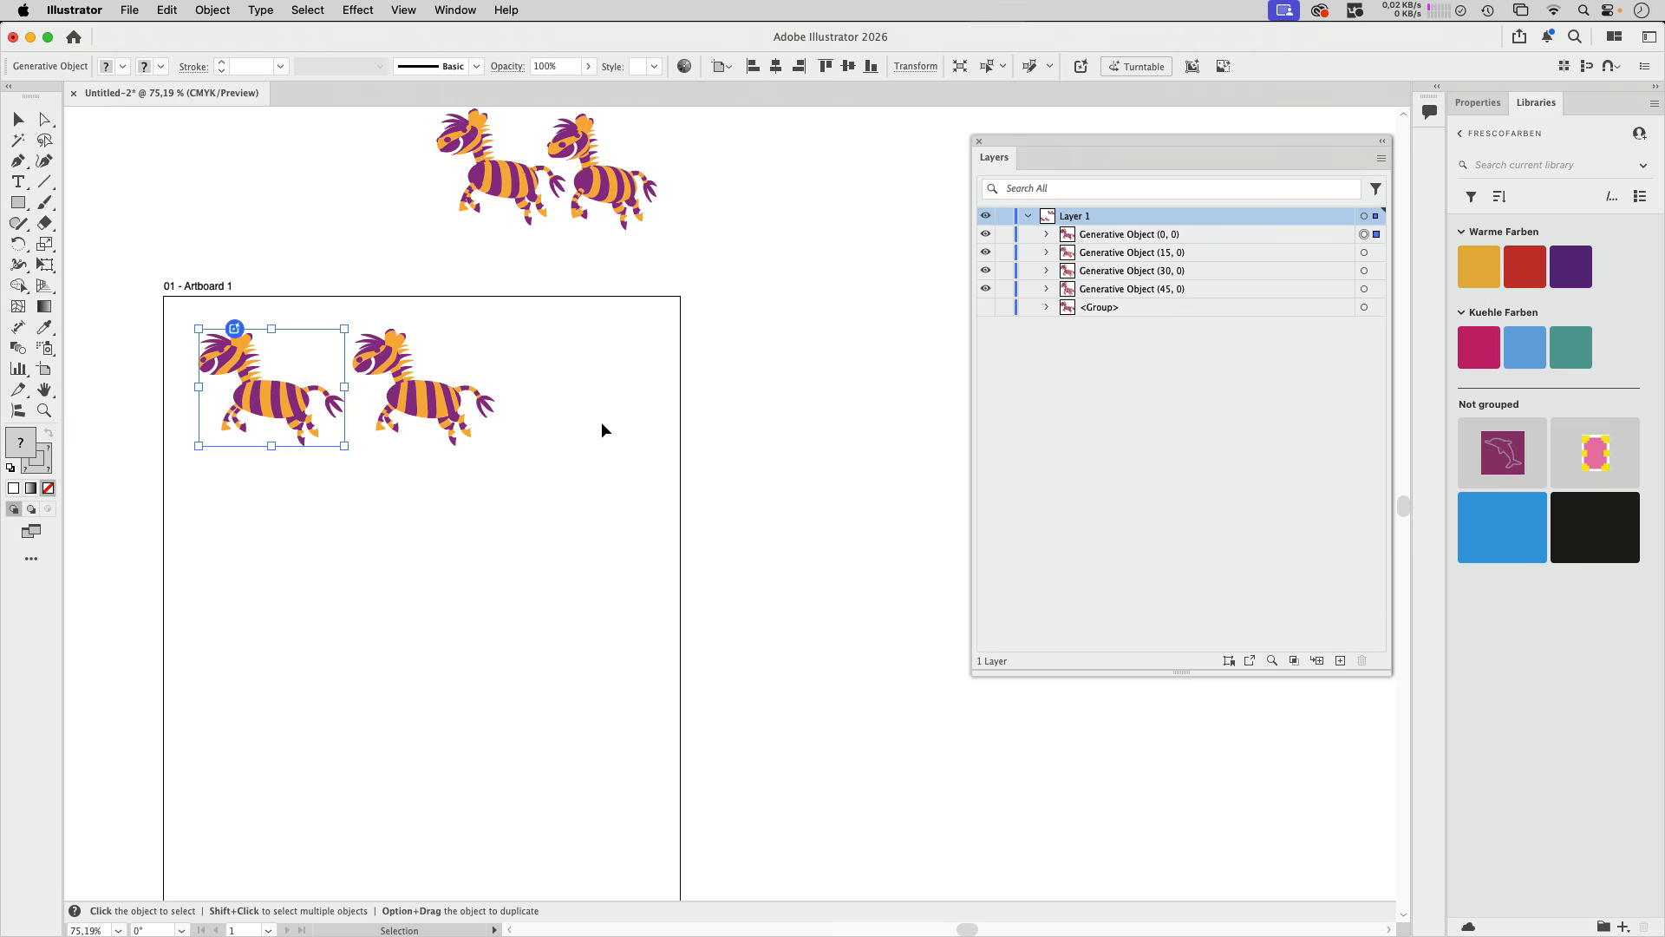
pyautogui.click(1138, 66)
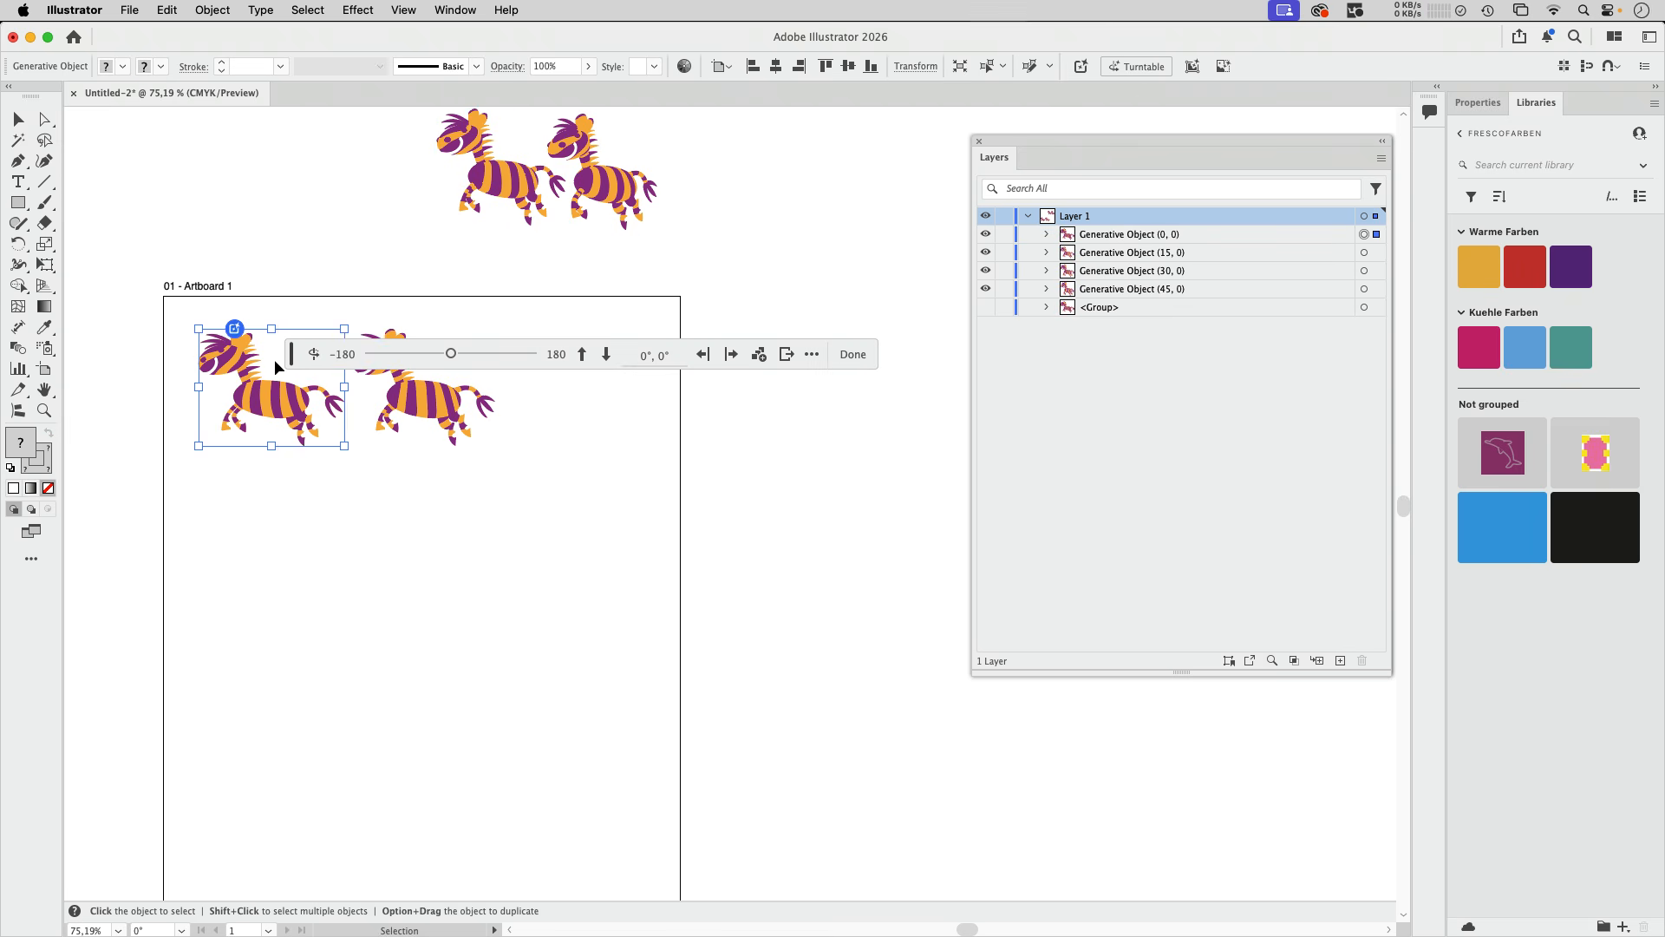
pyautogui.moveTo(293, 355); pyautogui.dragTo(152, 509)
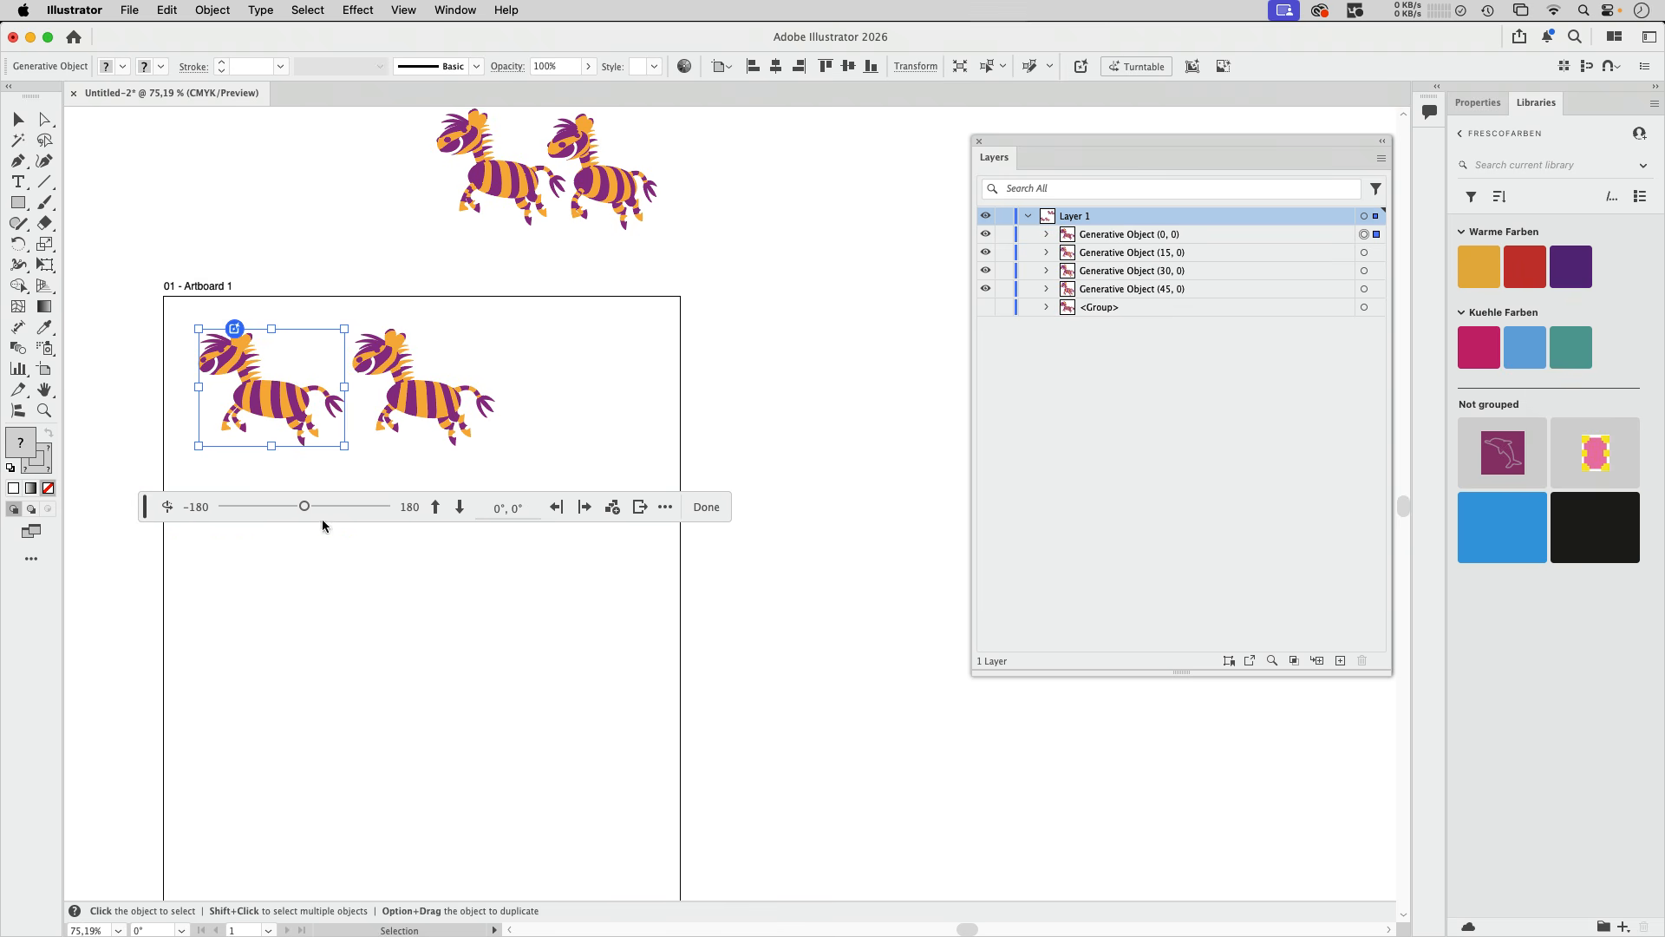
pyautogui.click(613, 509)
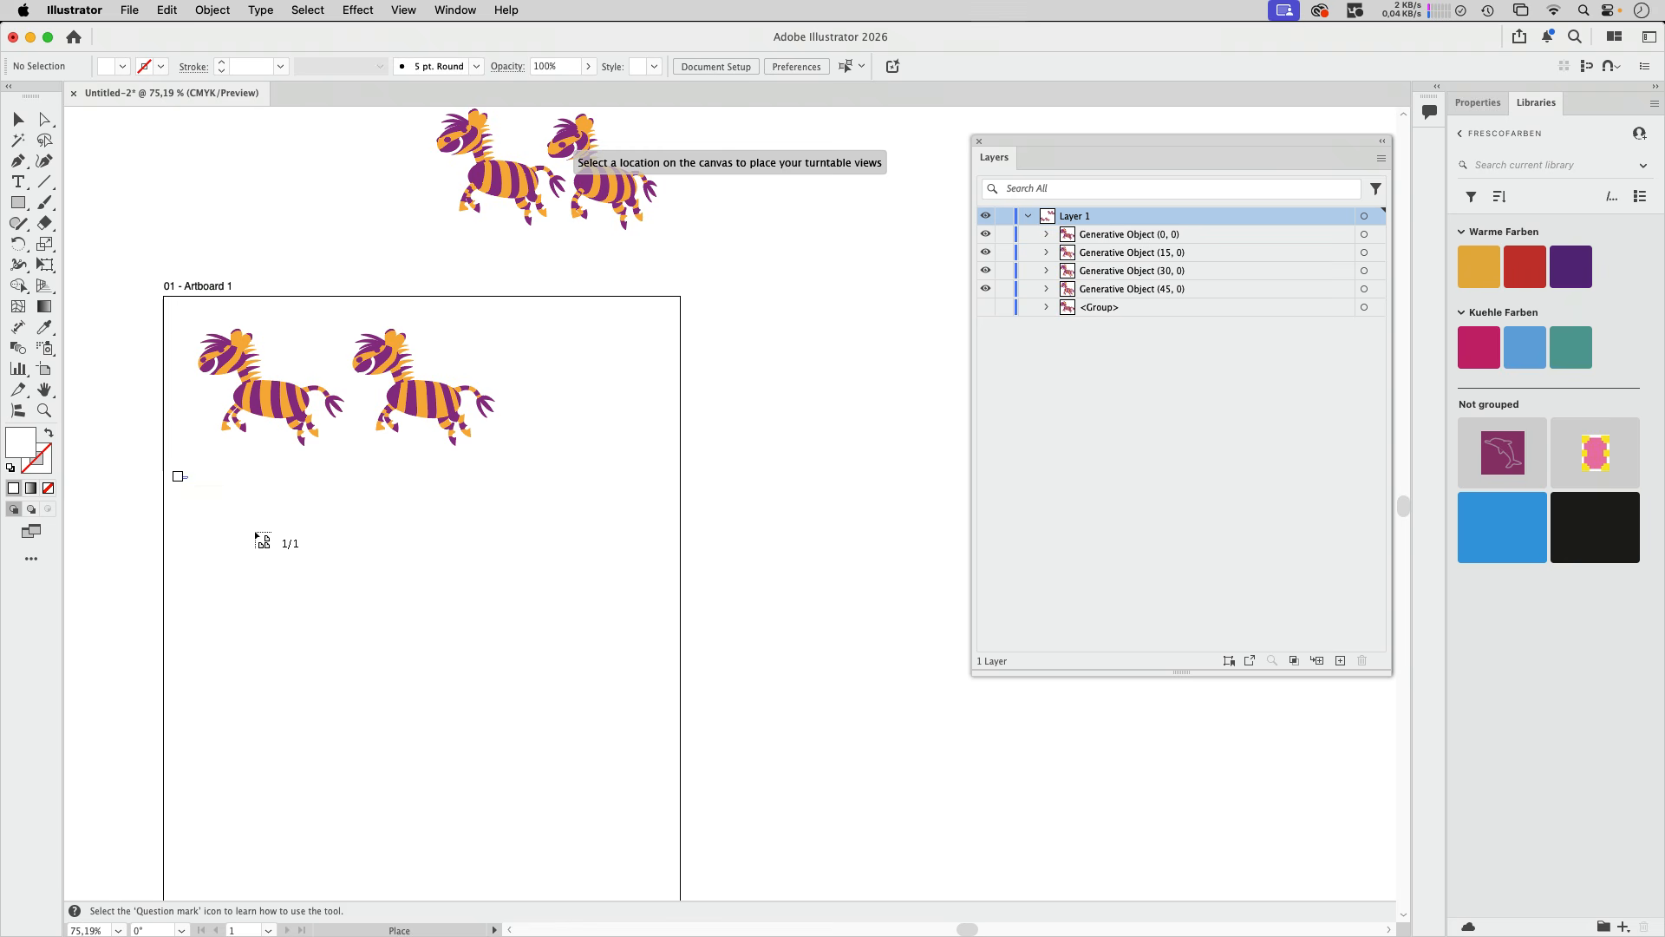
pyautogui.moveTo(256, 533); pyautogui.dragTo(1375, 824)
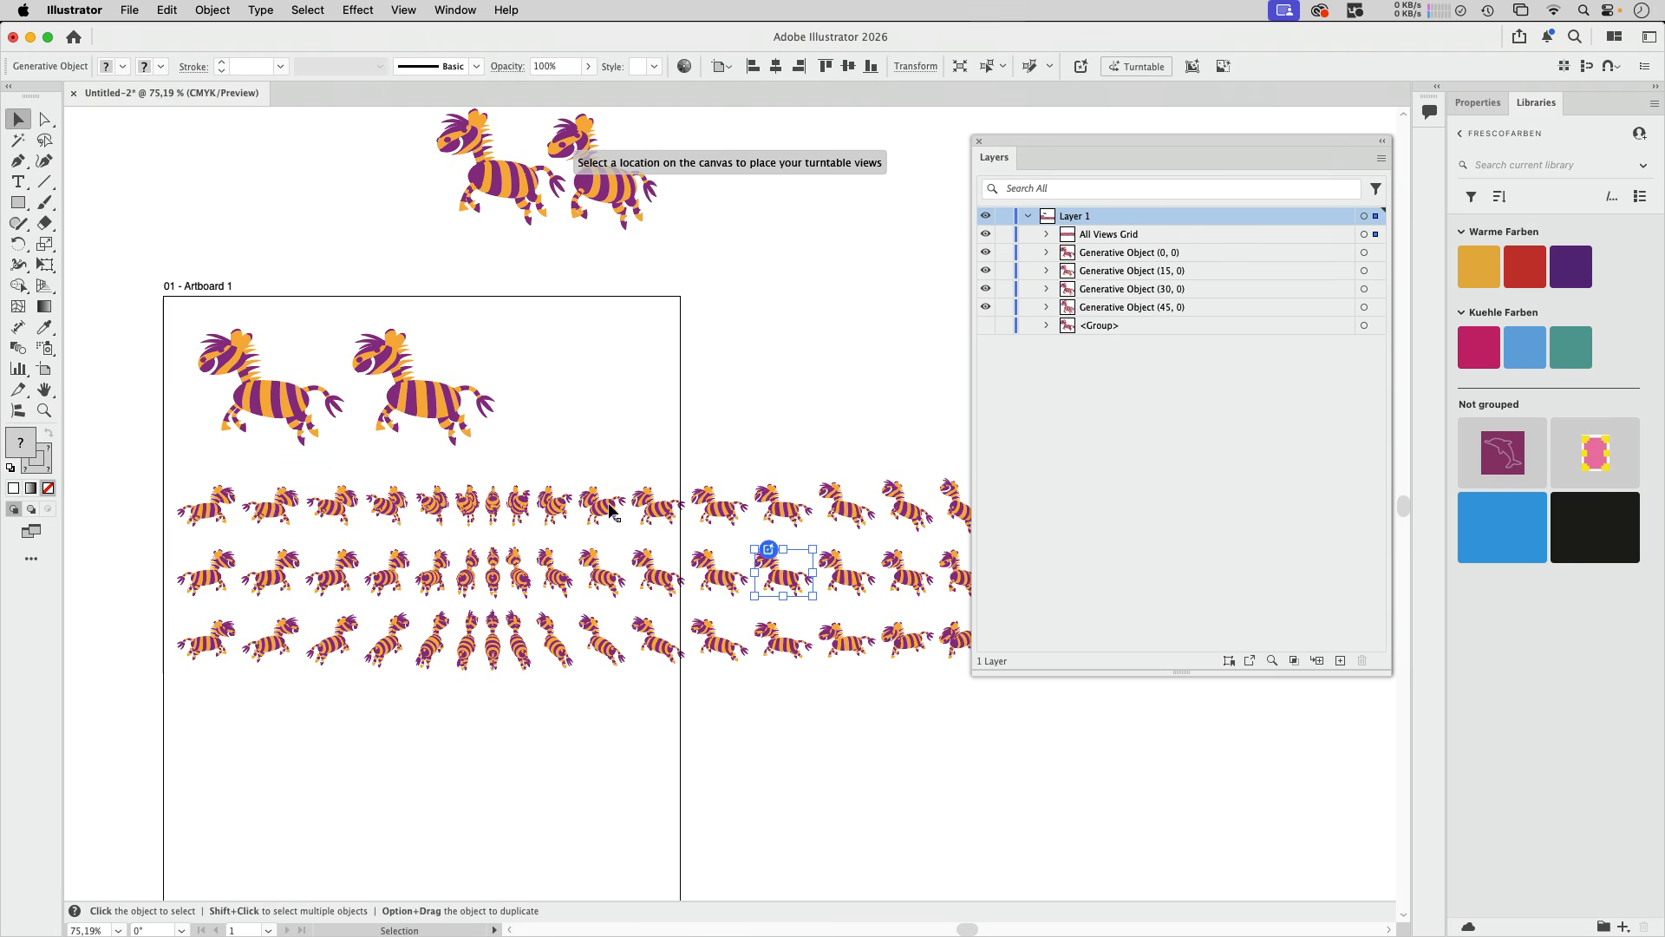
# - Select the grid of zebra views, expand All Views Grid in the layers and highlight Generative Object (150, 30)
pyautogui.click(644, 484)
pyautogui.click(657, 506)
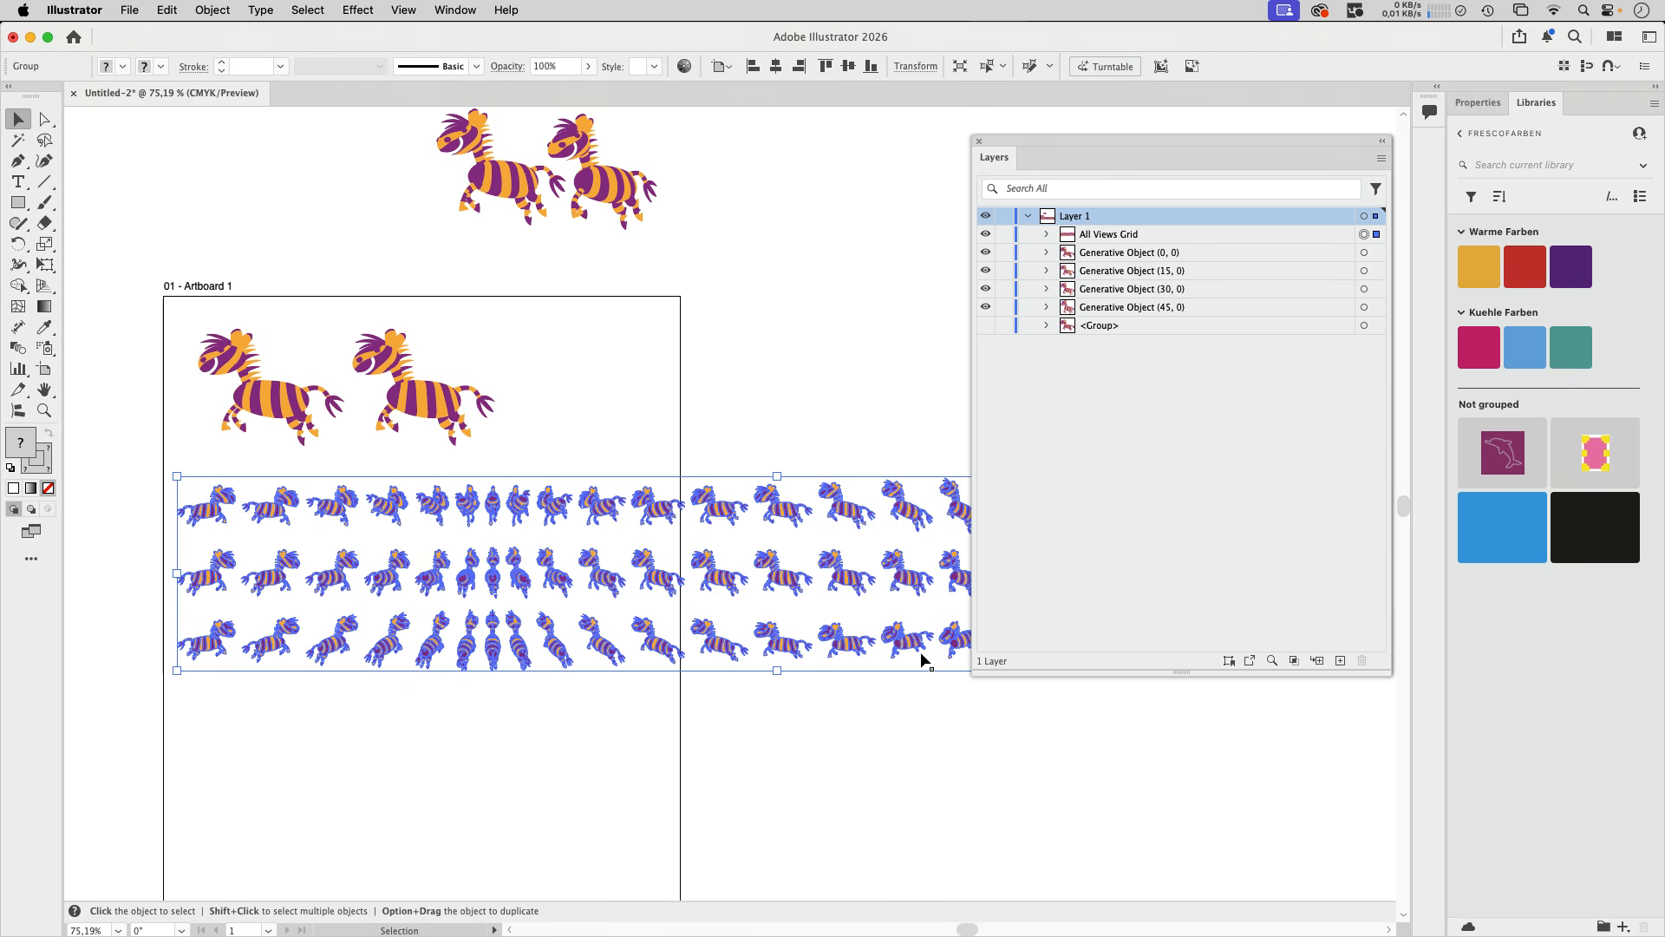
pyautogui.click(1046, 236)
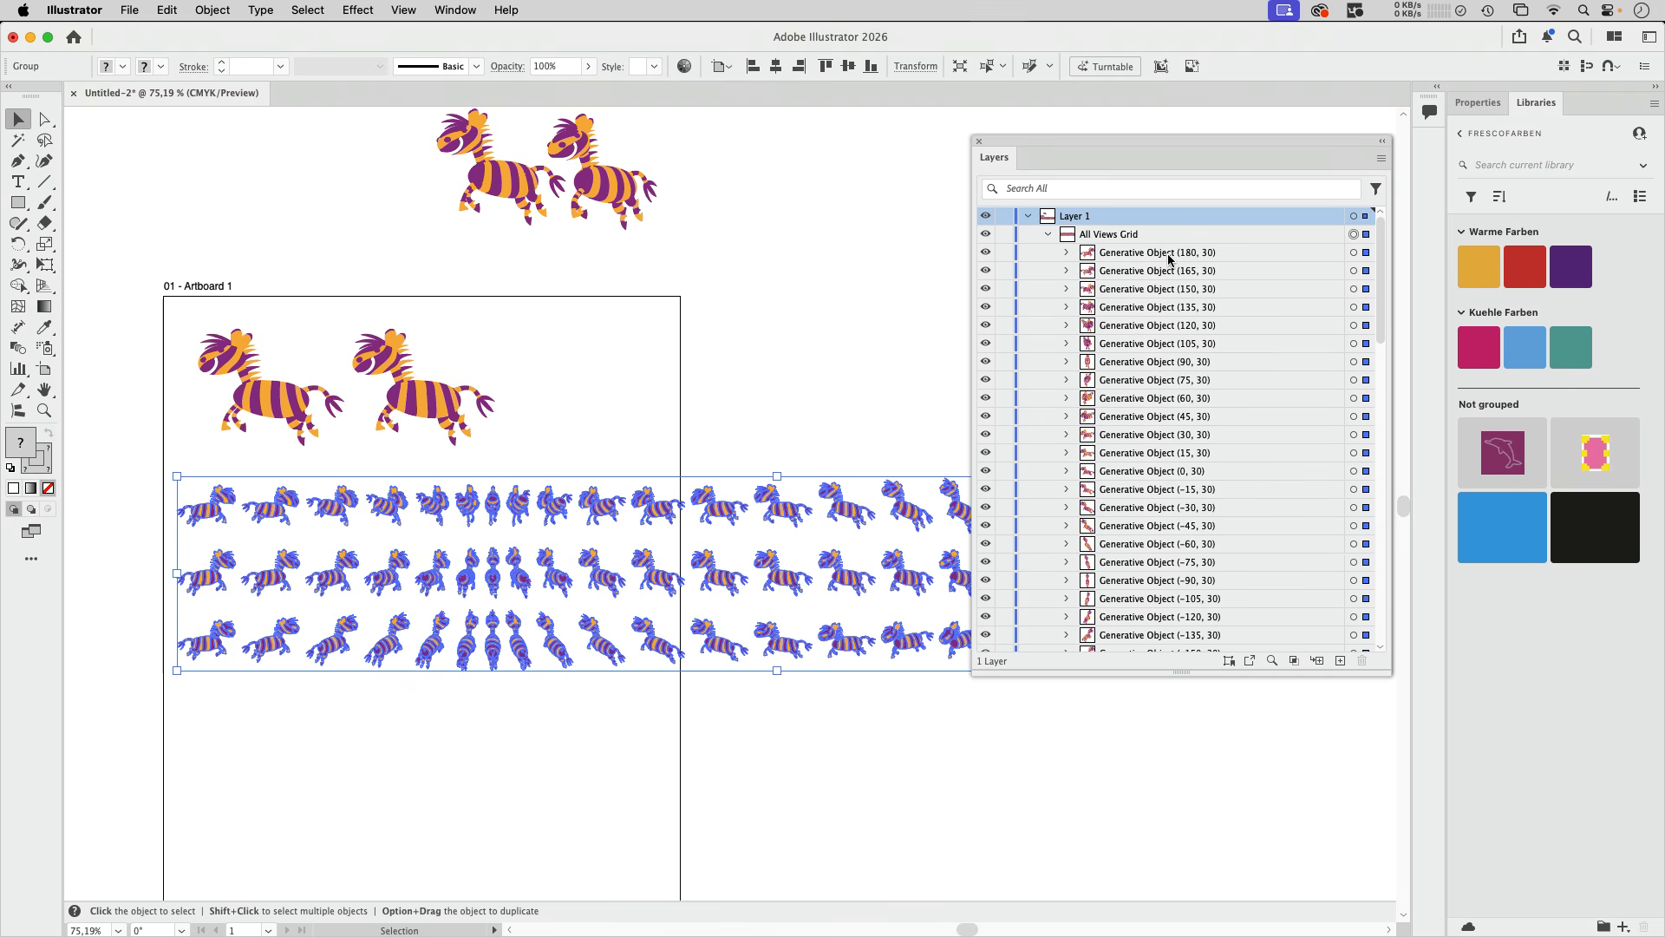
pyautogui.click(1171, 254)
pyautogui.click(1172, 276)
pyautogui.click(1177, 290)
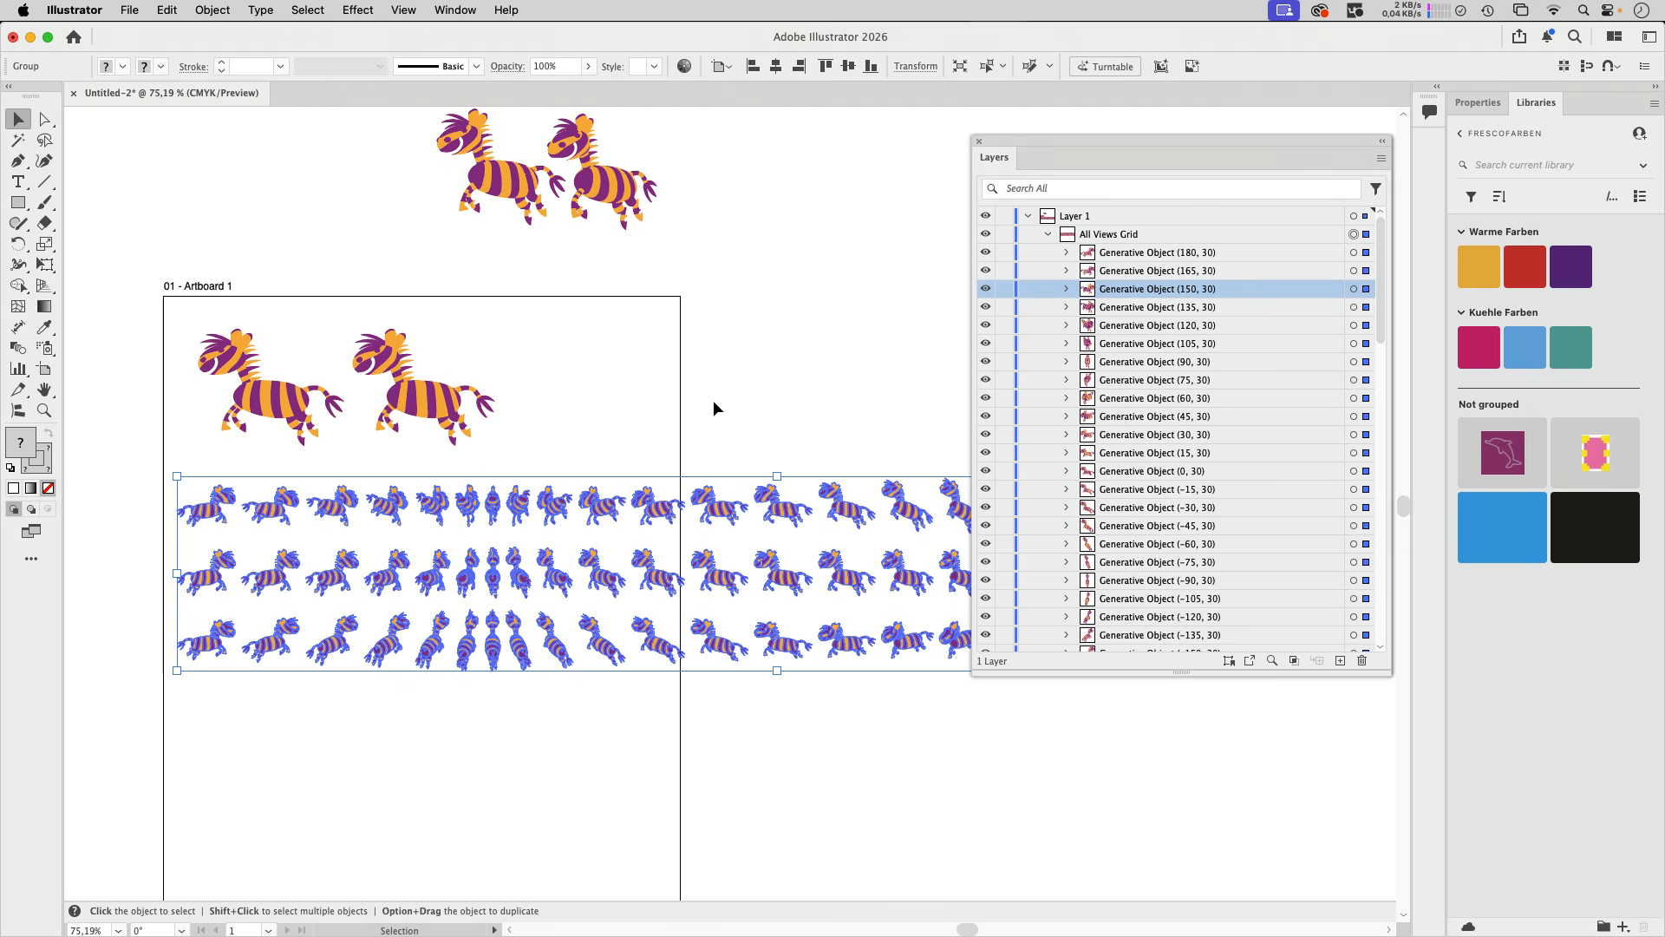
# - Ungroup the grid of zebra views into separate generative objects and deselect them
pyautogui.click(211, 10)
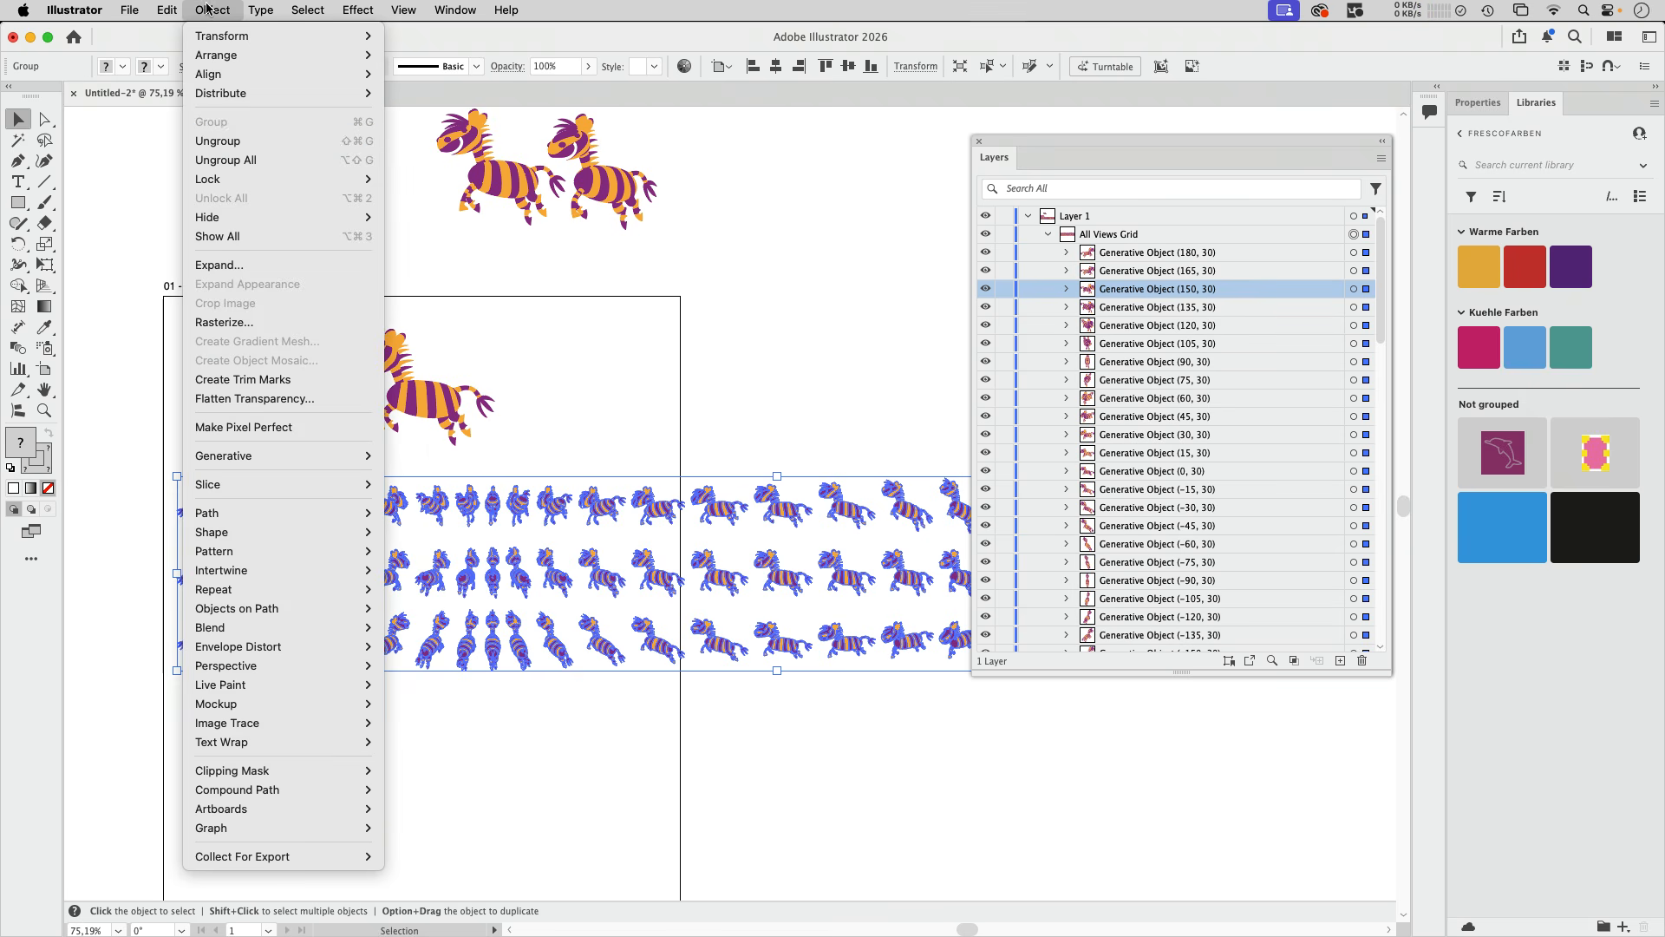
pyautogui.click(232, 140)
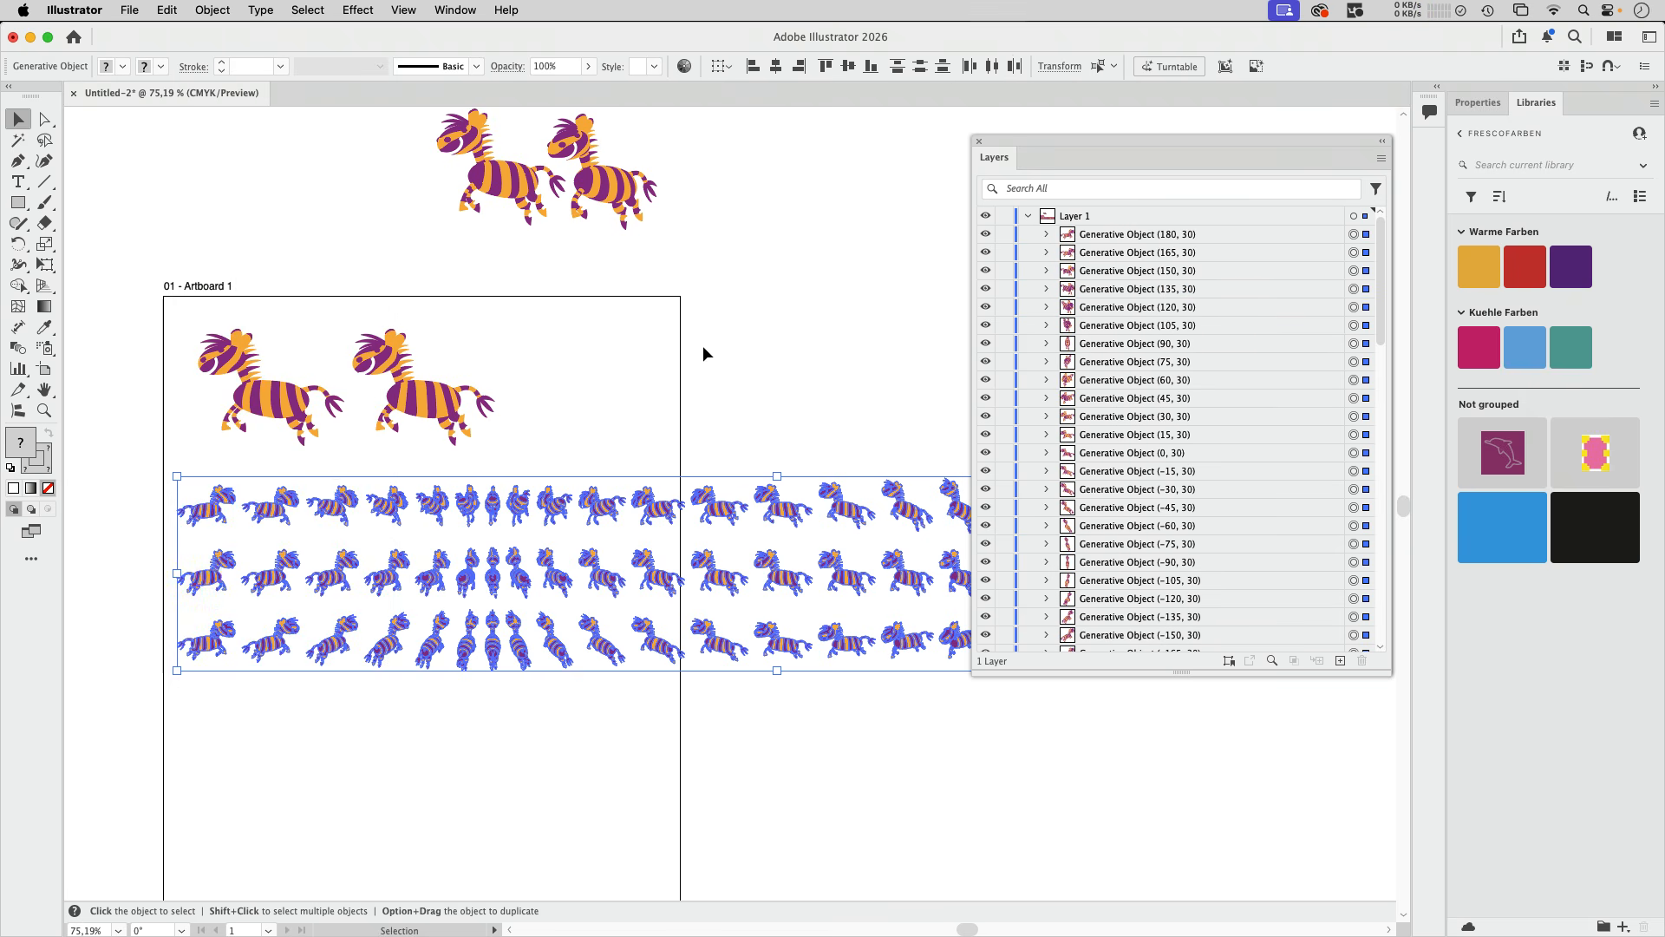
pyautogui.click(742, 368)
# - Open Turntable for the top-row zebra view just outside the artboard and move its controls below the grid
pyautogui.click(720, 507)
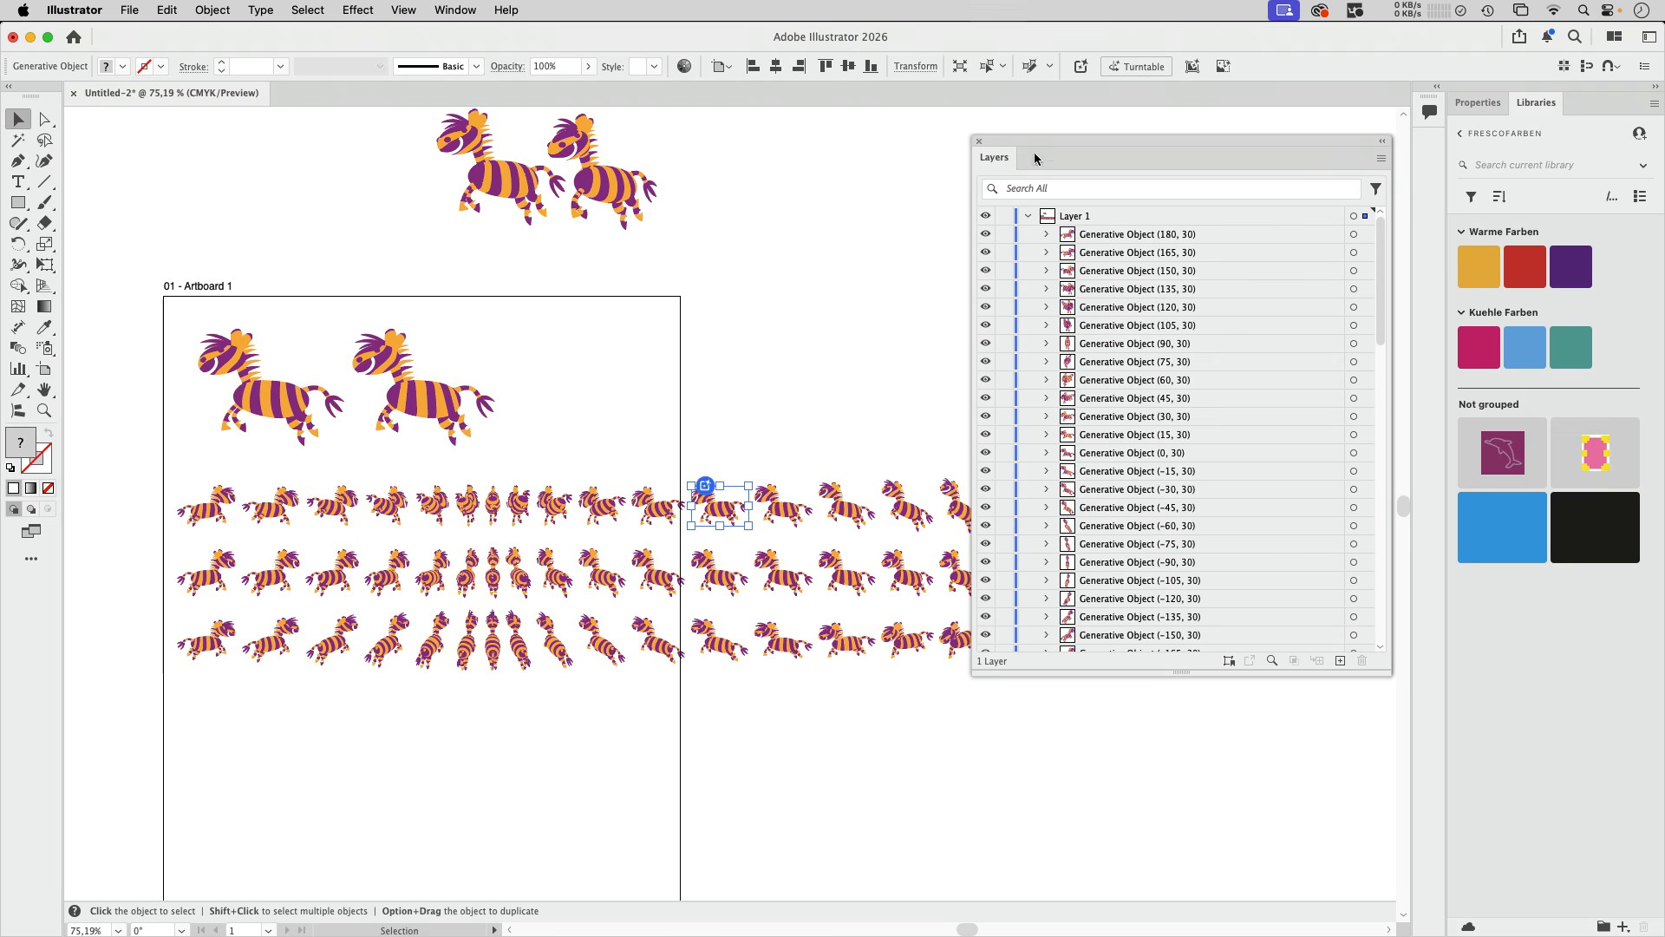
pyautogui.click(1132, 75)
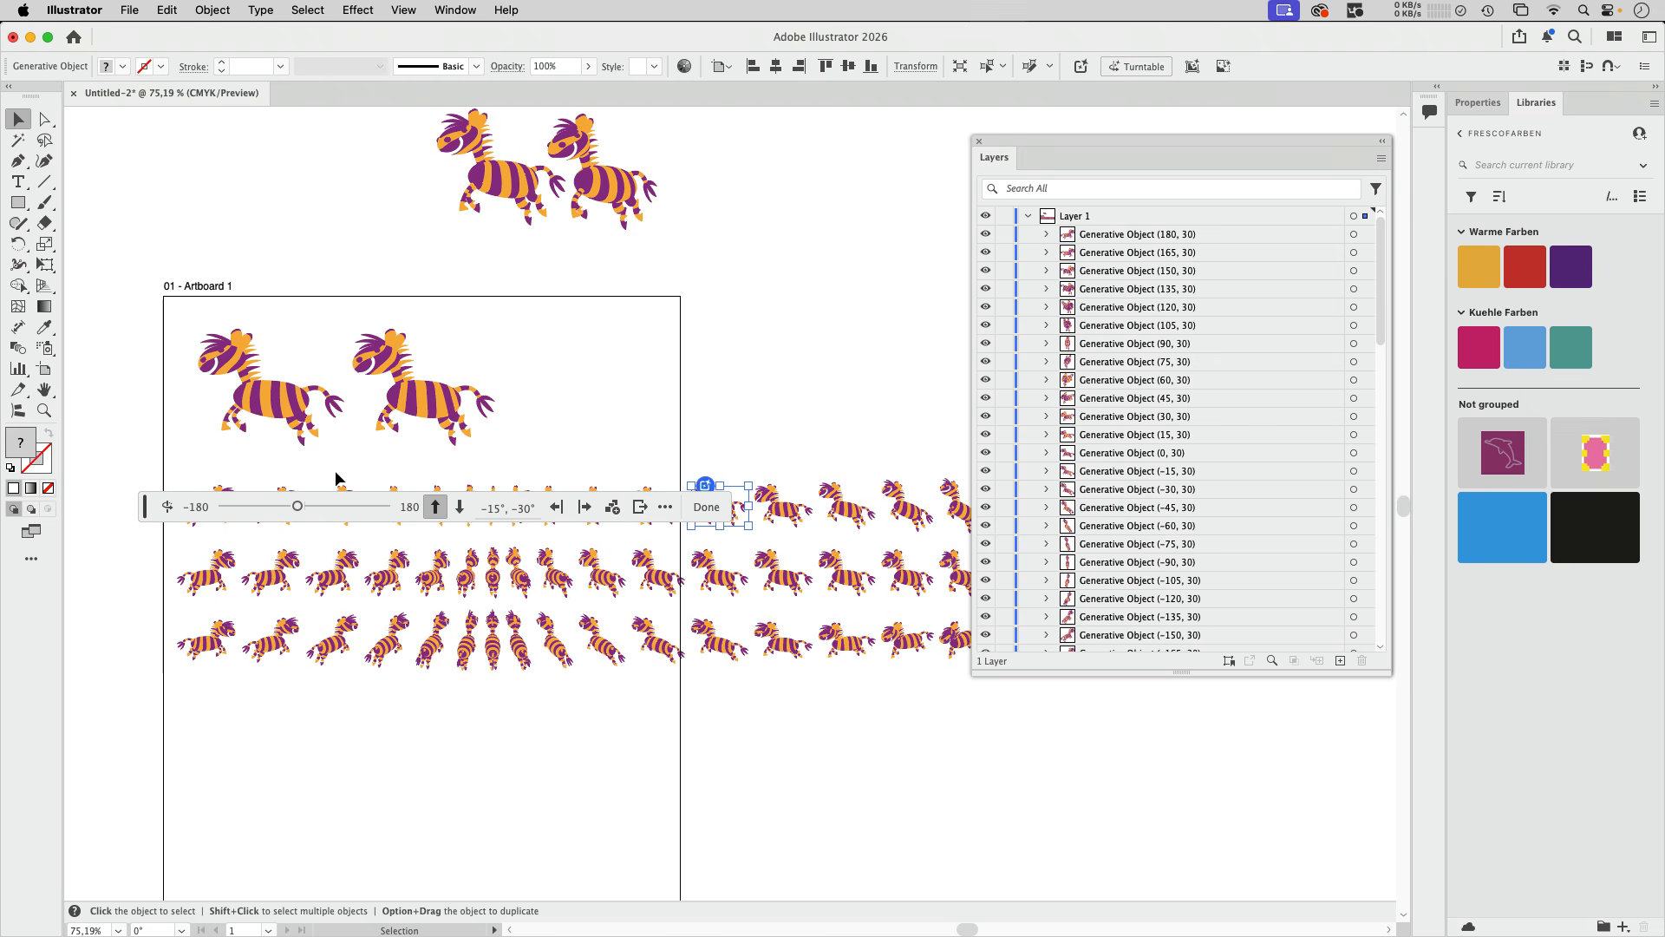
pyautogui.moveTo(152, 513); pyautogui.dragTo(240, 809)
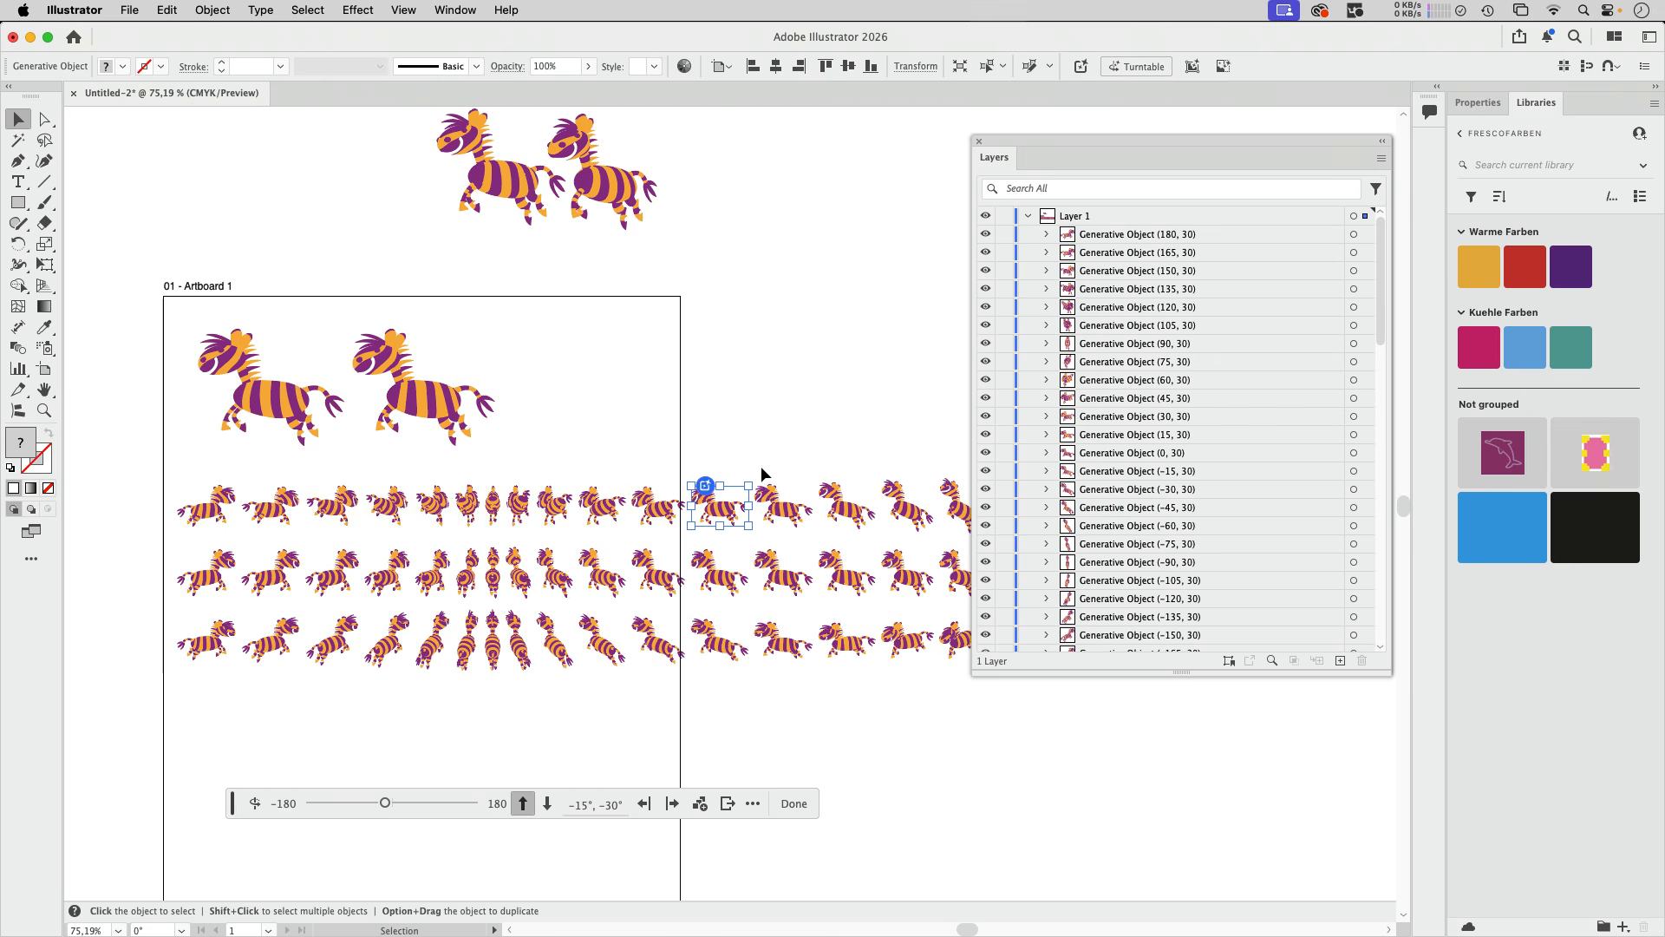
# - Ungroup that zebra view into its individual paths, regroup them and highlight the resulting group in the layers
pyautogui.click(211, 10)
pyautogui.click(236, 145)
pyautogui.scroll(-8, 1185, 510)
pyautogui.scroll(-5, 1185, 510)
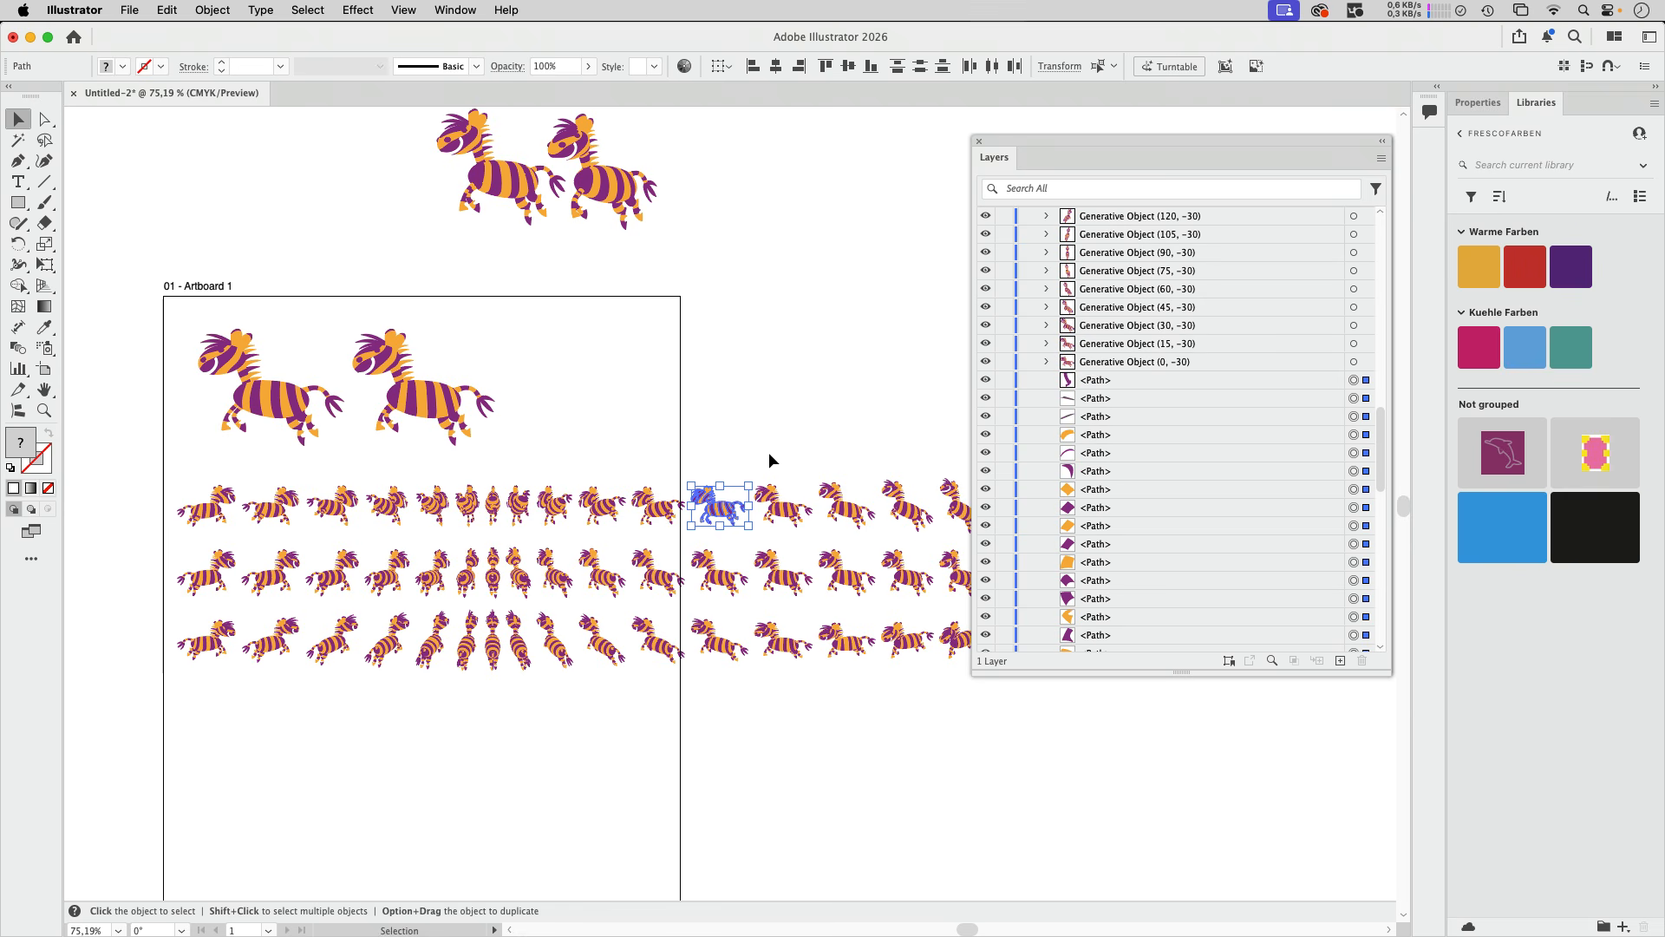
pyautogui.press('super+g')
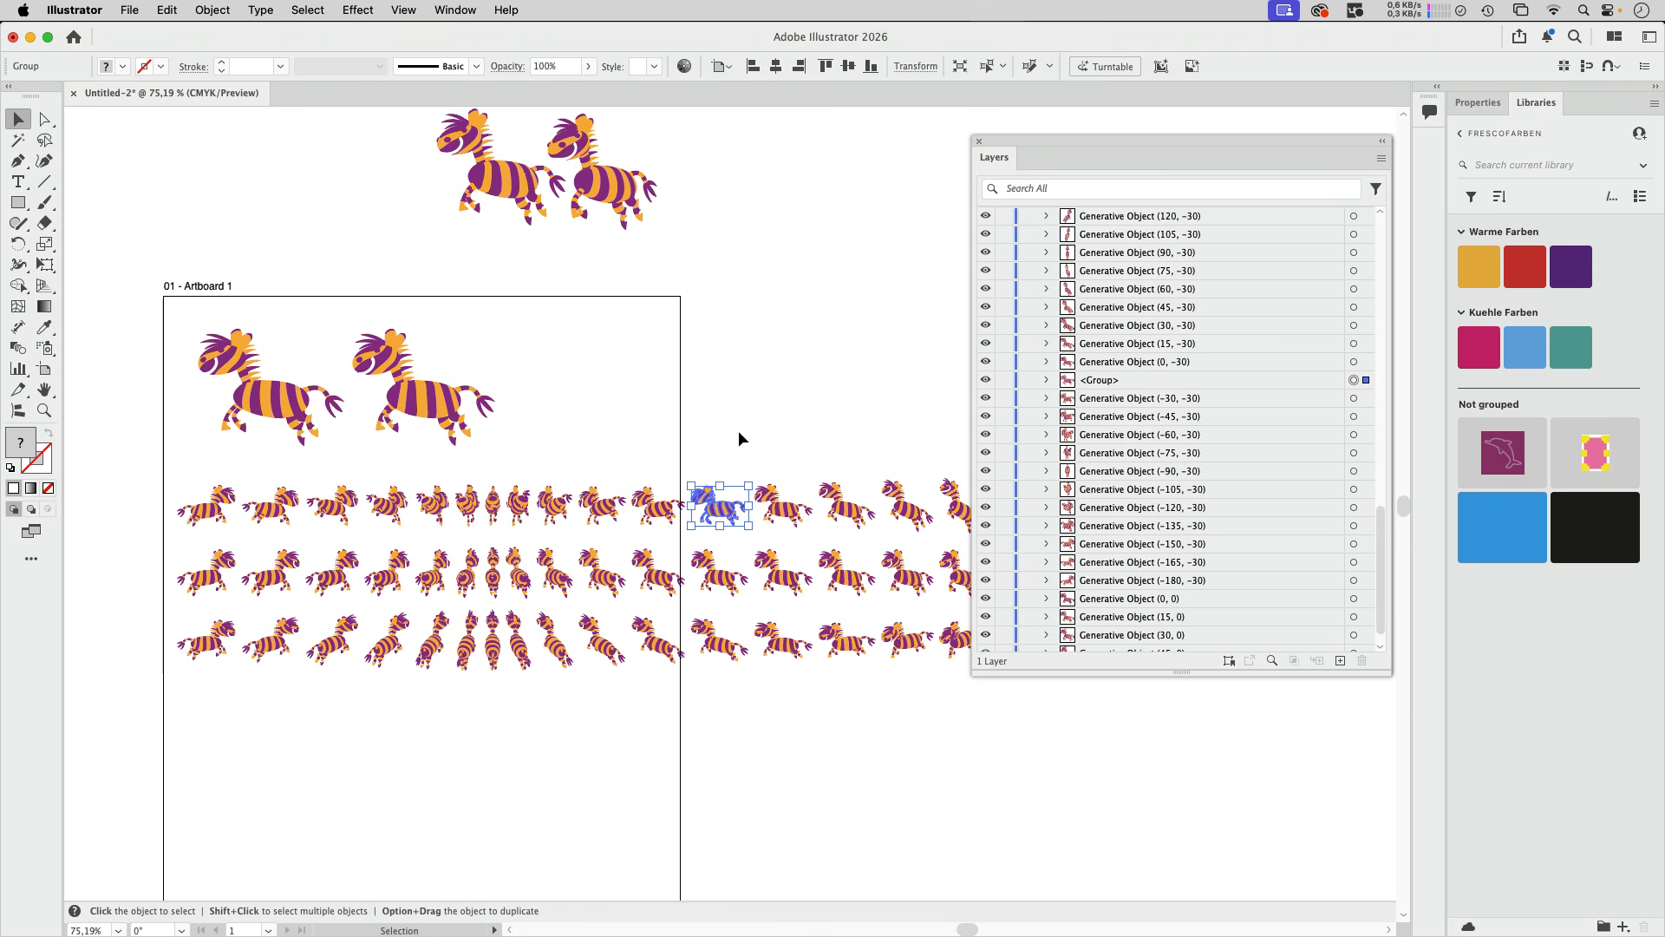
pyautogui.click(1136, 383)
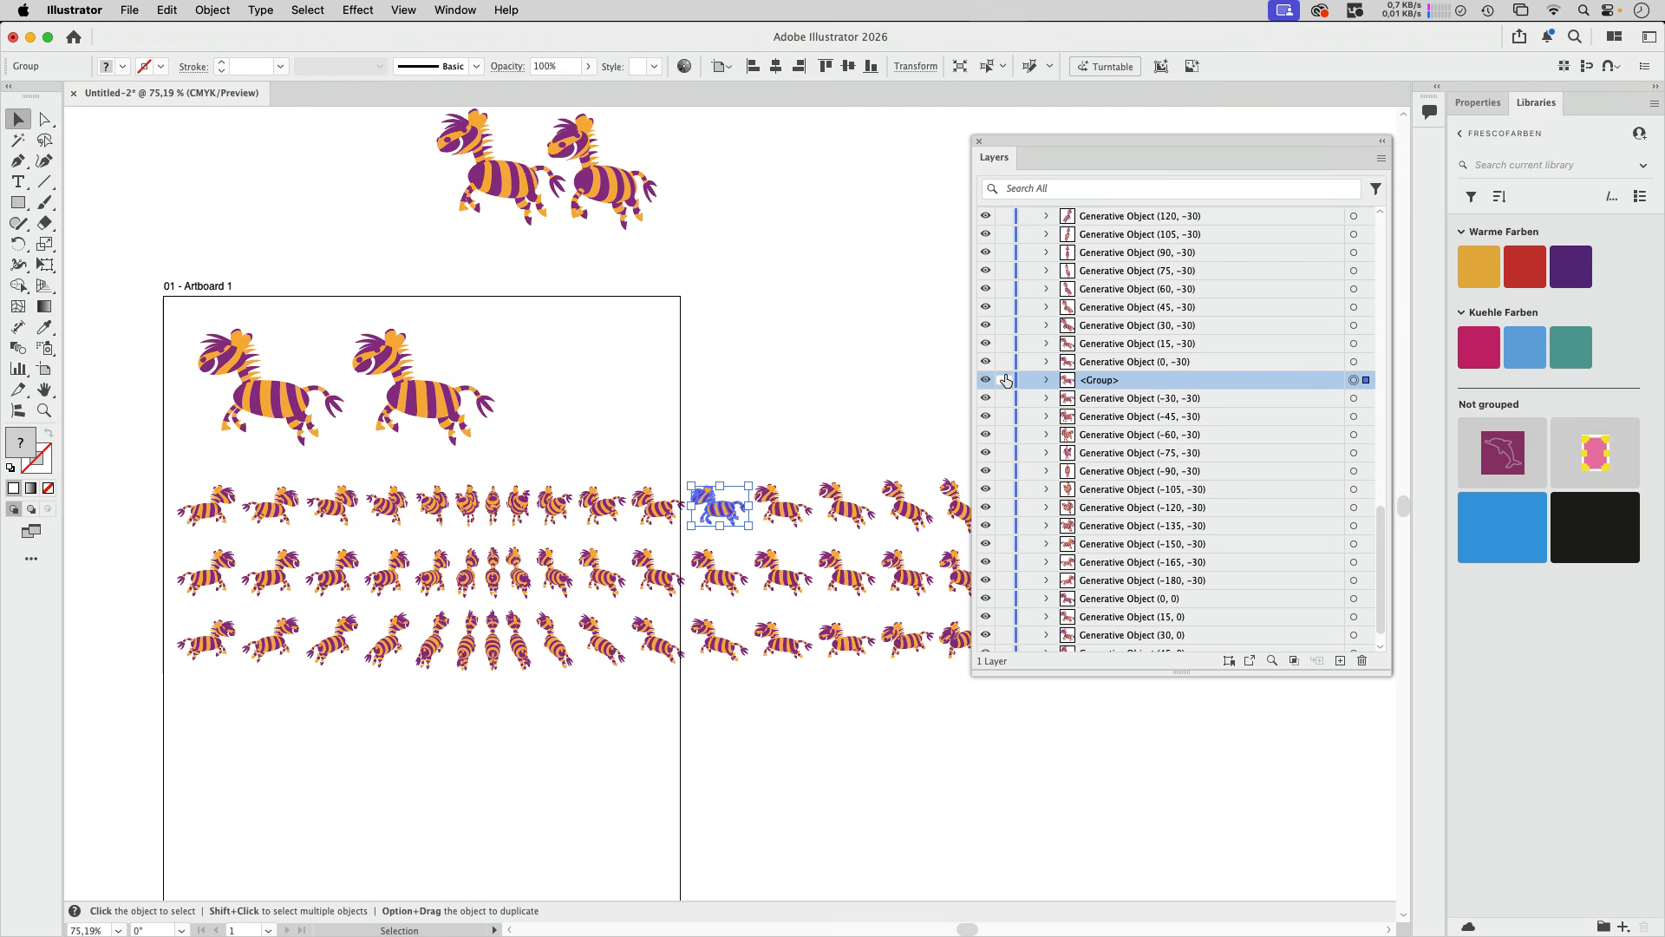
# - Examine the regrouped zebra up close in Outline view
pyautogui.click(773, 348)
pyautogui.press('z')
pyautogui.moveTo(725, 512); pyautogui.dragTo(795, 498)
pyautogui.press('space')
pyautogui.moveTo(696, 301); pyautogui.dragTo(673, 412)
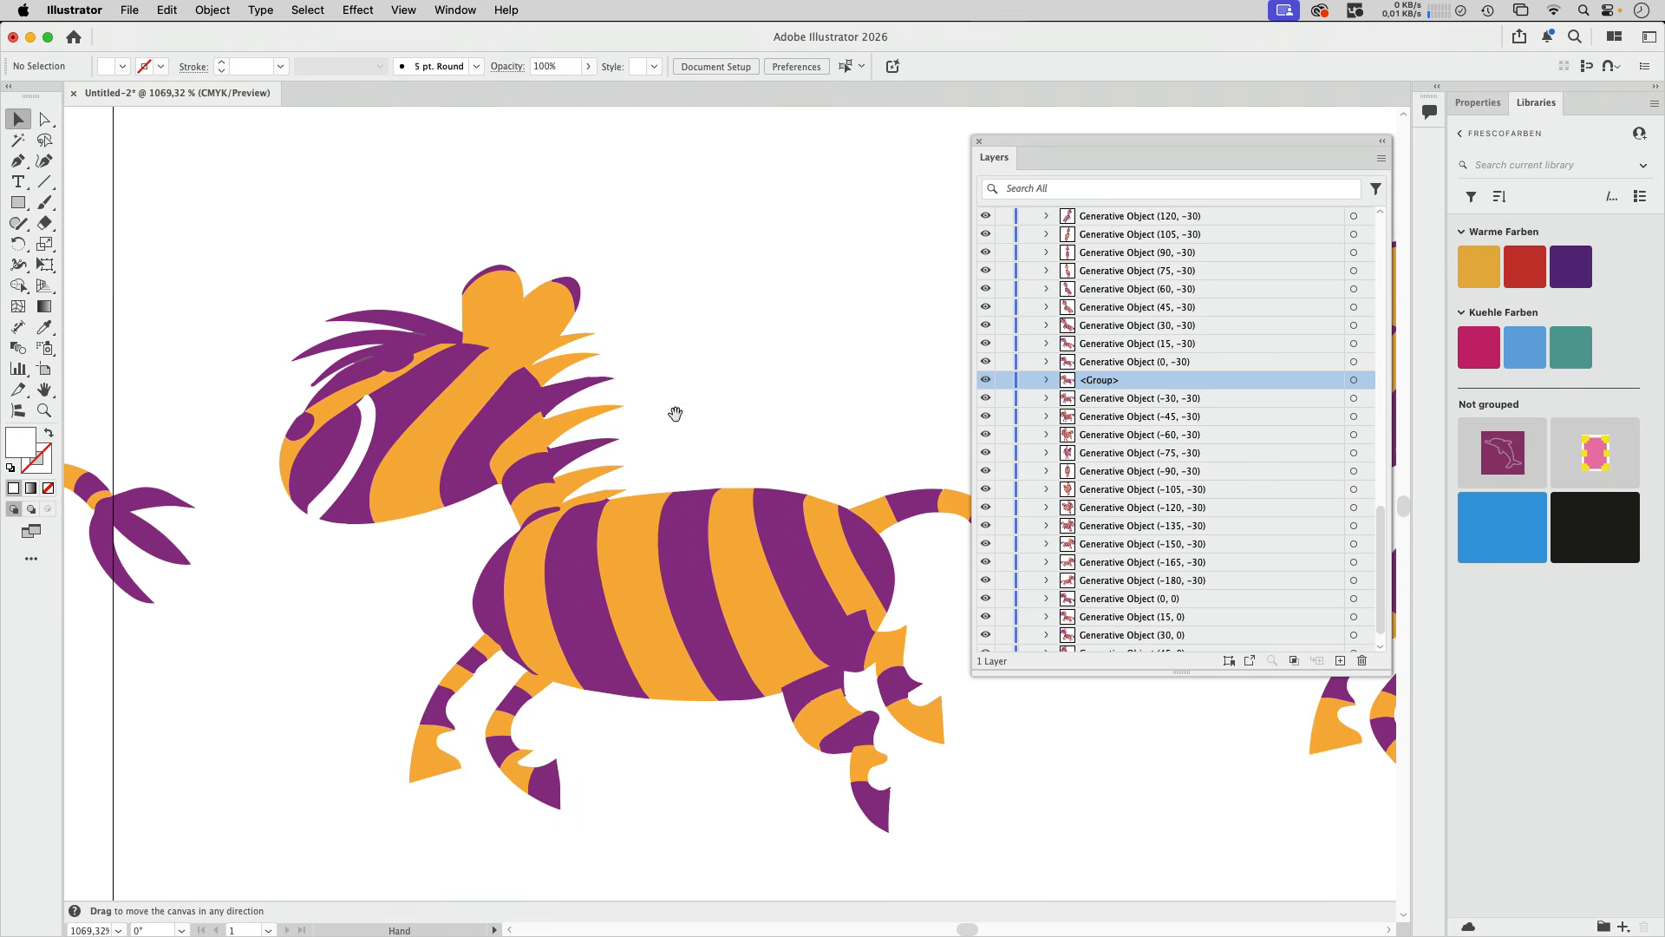
pyautogui.click(469, 400)
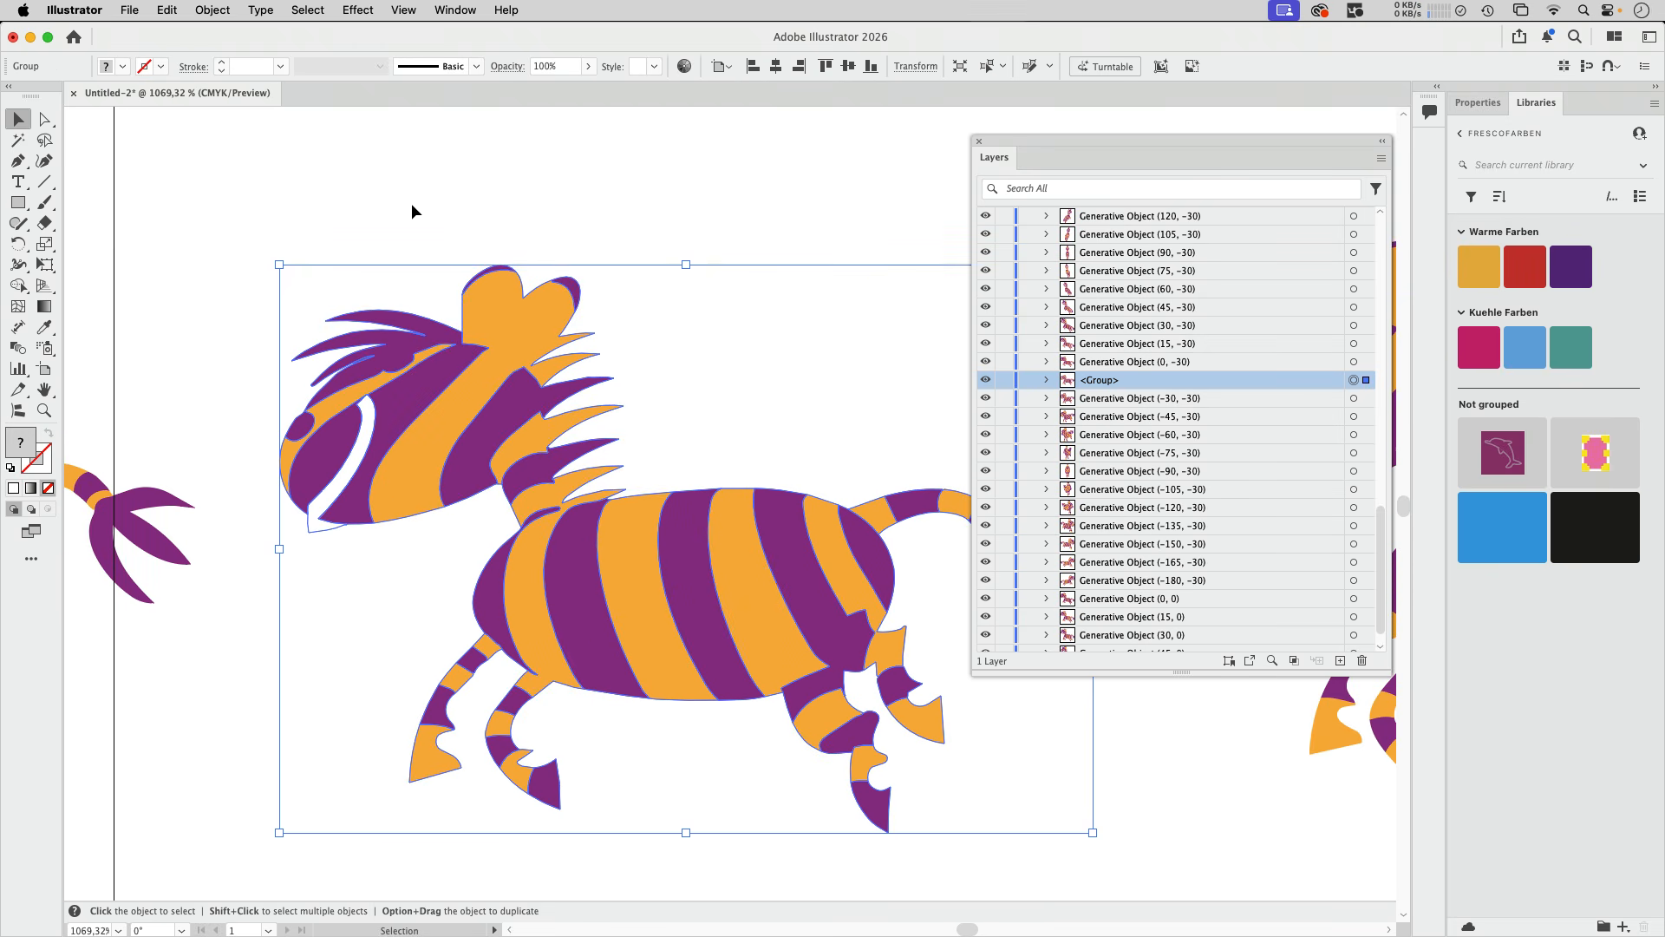
pyautogui.click(402, 13)
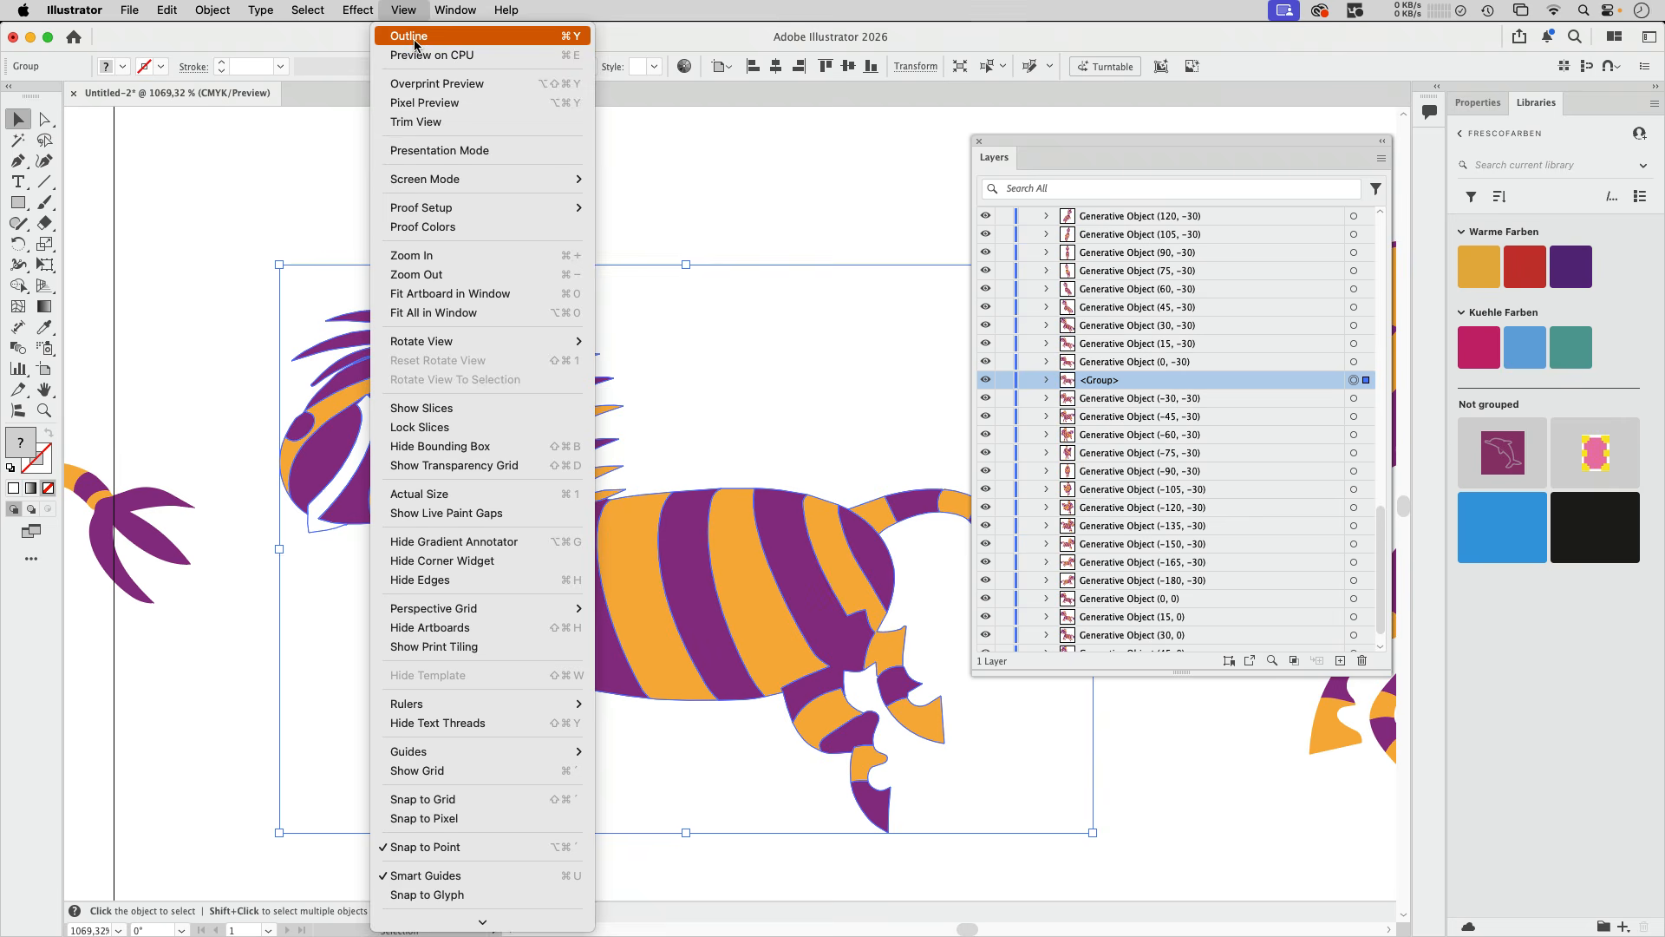
pyautogui.click(416, 37)
pyautogui.click(486, 165)
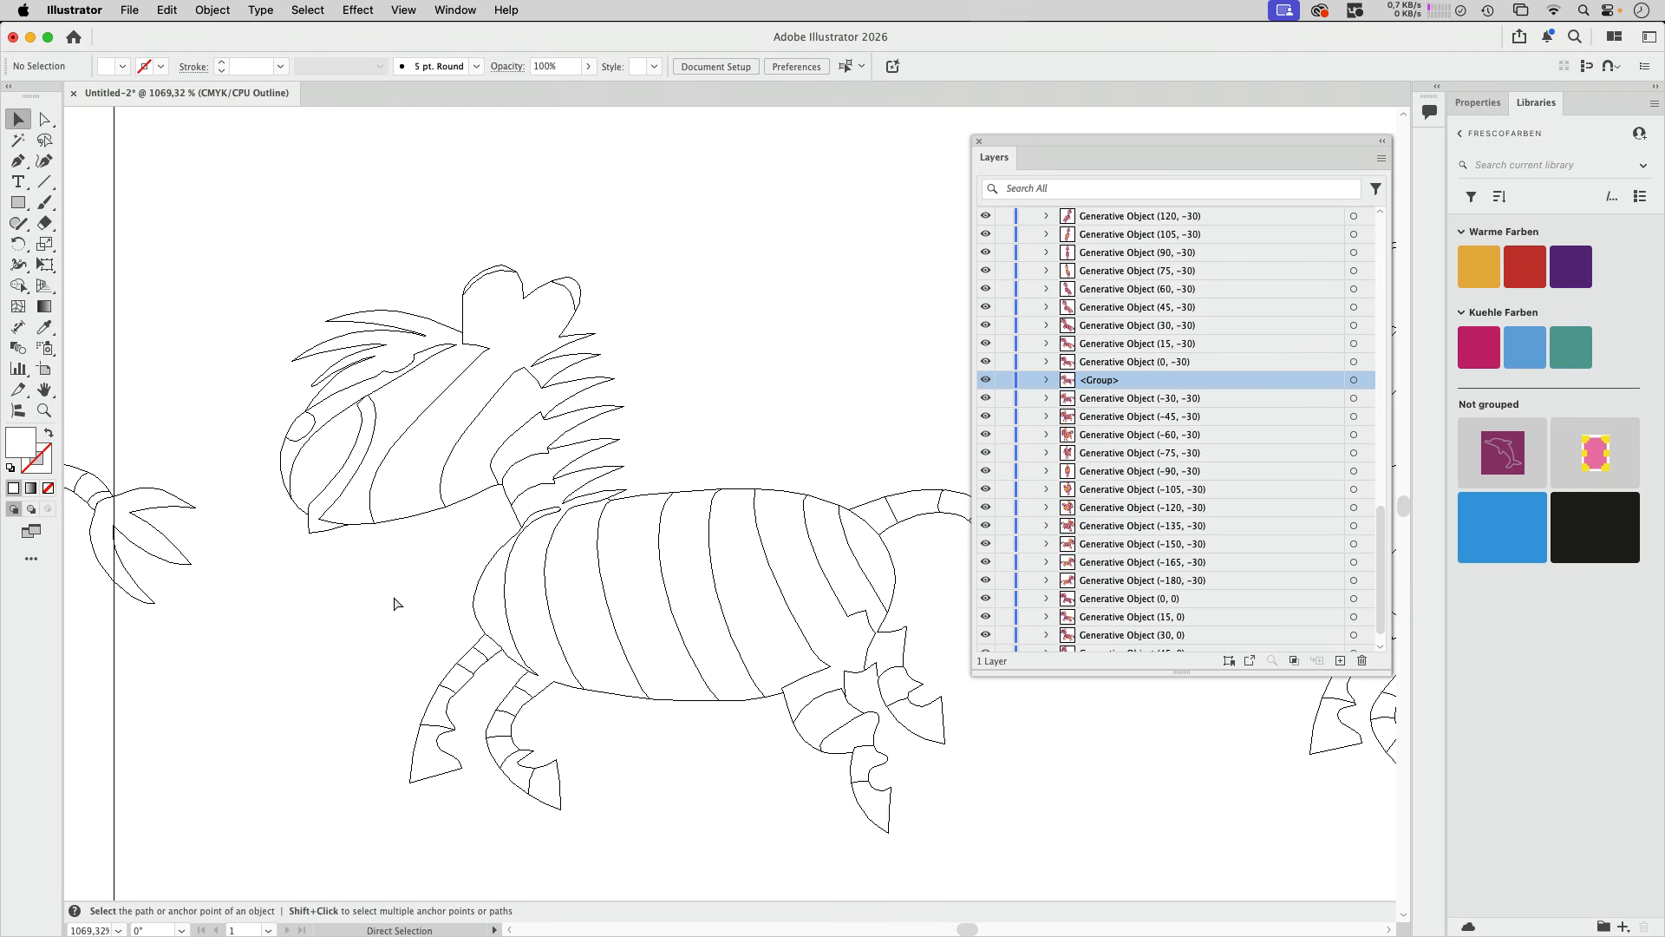
# - Compare the outlines of the grid views with the first large zebra's head, and return to colour preview
pyautogui.press('super+minus')
pyautogui.press('super+minus')
pyautogui.press('super+minus')
pyautogui.press('super+minus')
pyautogui.press('super+minus')
pyautogui.press('super+minus')
pyautogui.press('super+minus')
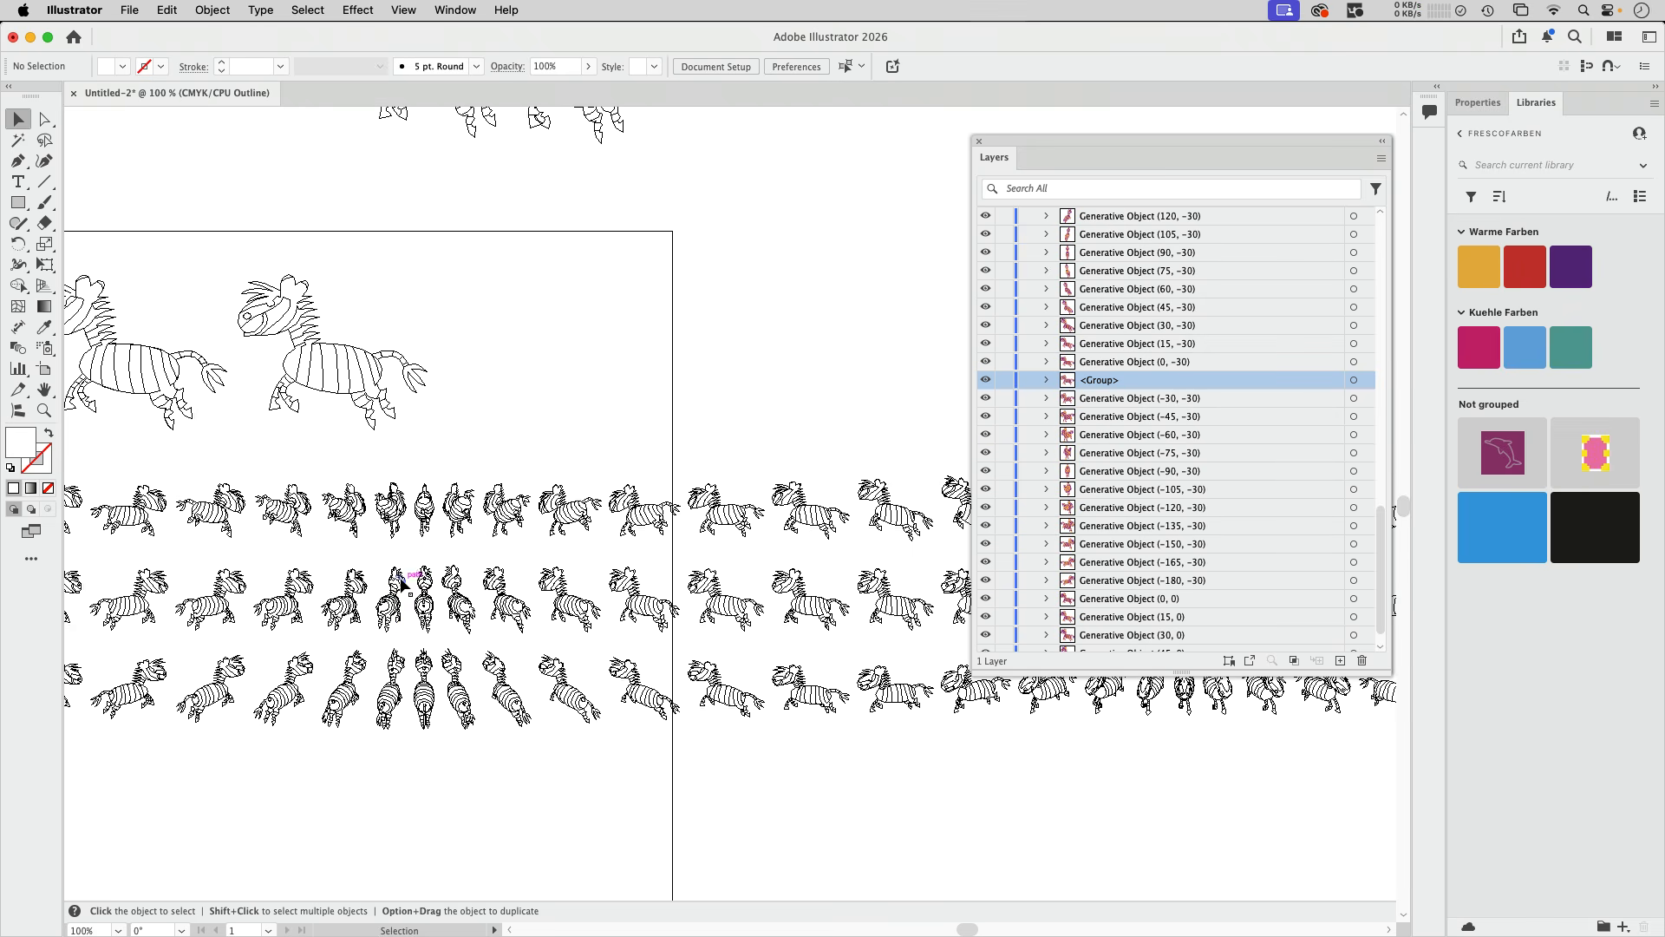
pyautogui.moveTo(394, 602); pyautogui.dragTo(196, 583)
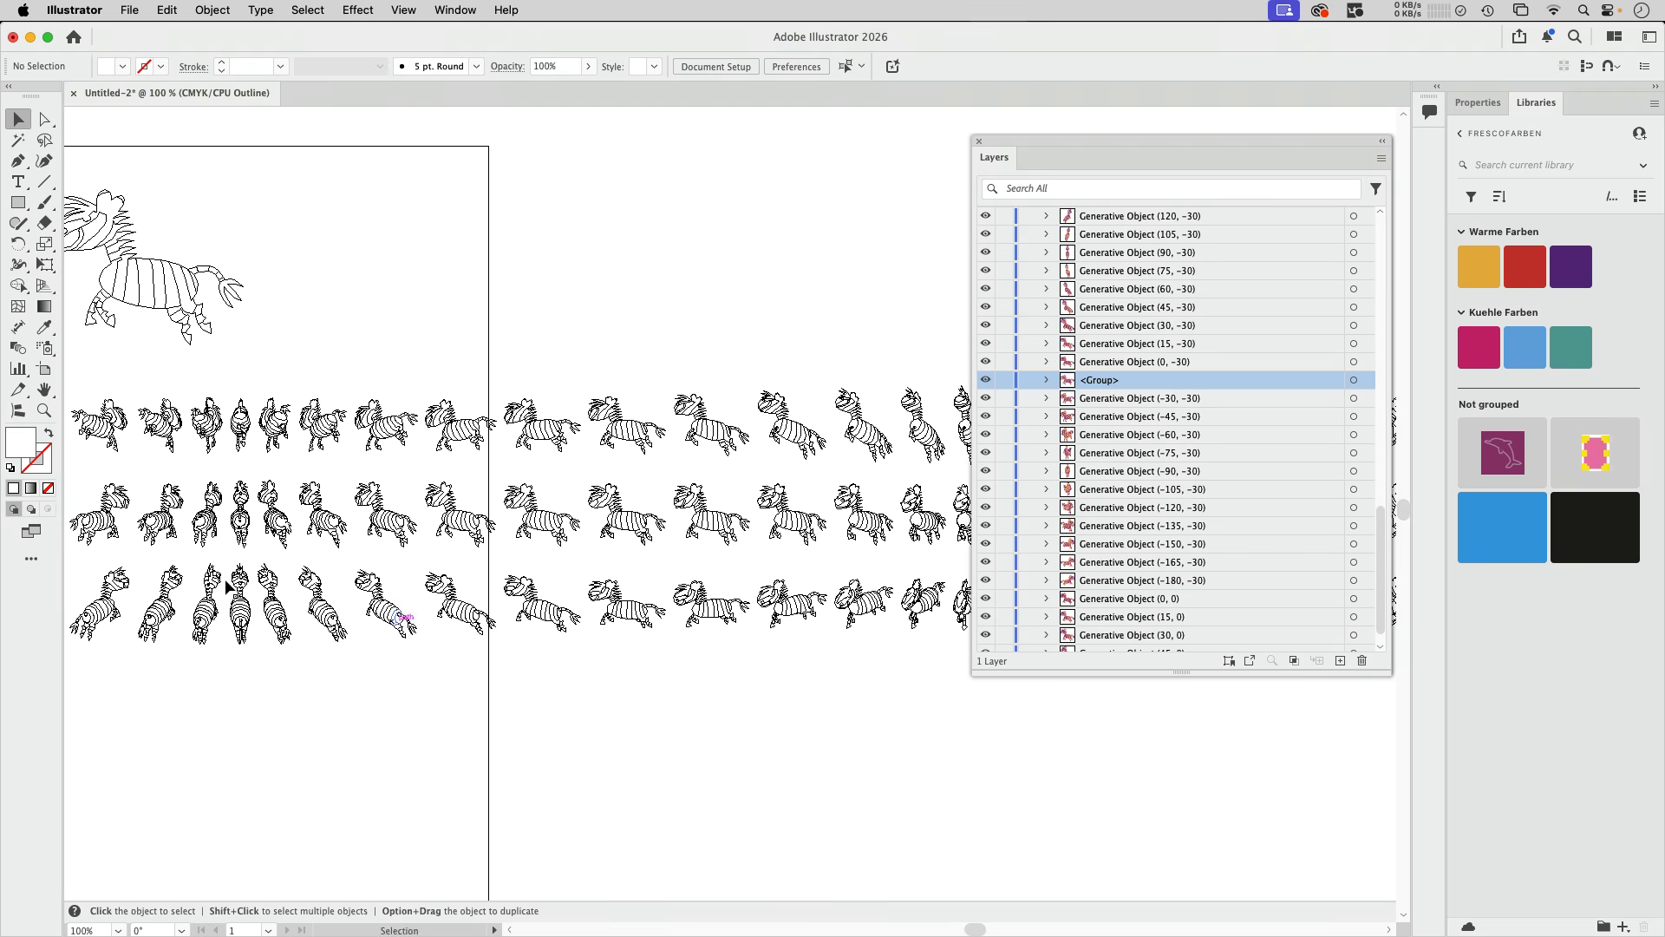
pyautogui.moveTo(278, 382); pyautogui.dragTo(490, 532)
pyautogui.moveTo(217, 479); pyautogui.dragTo(463, 486)
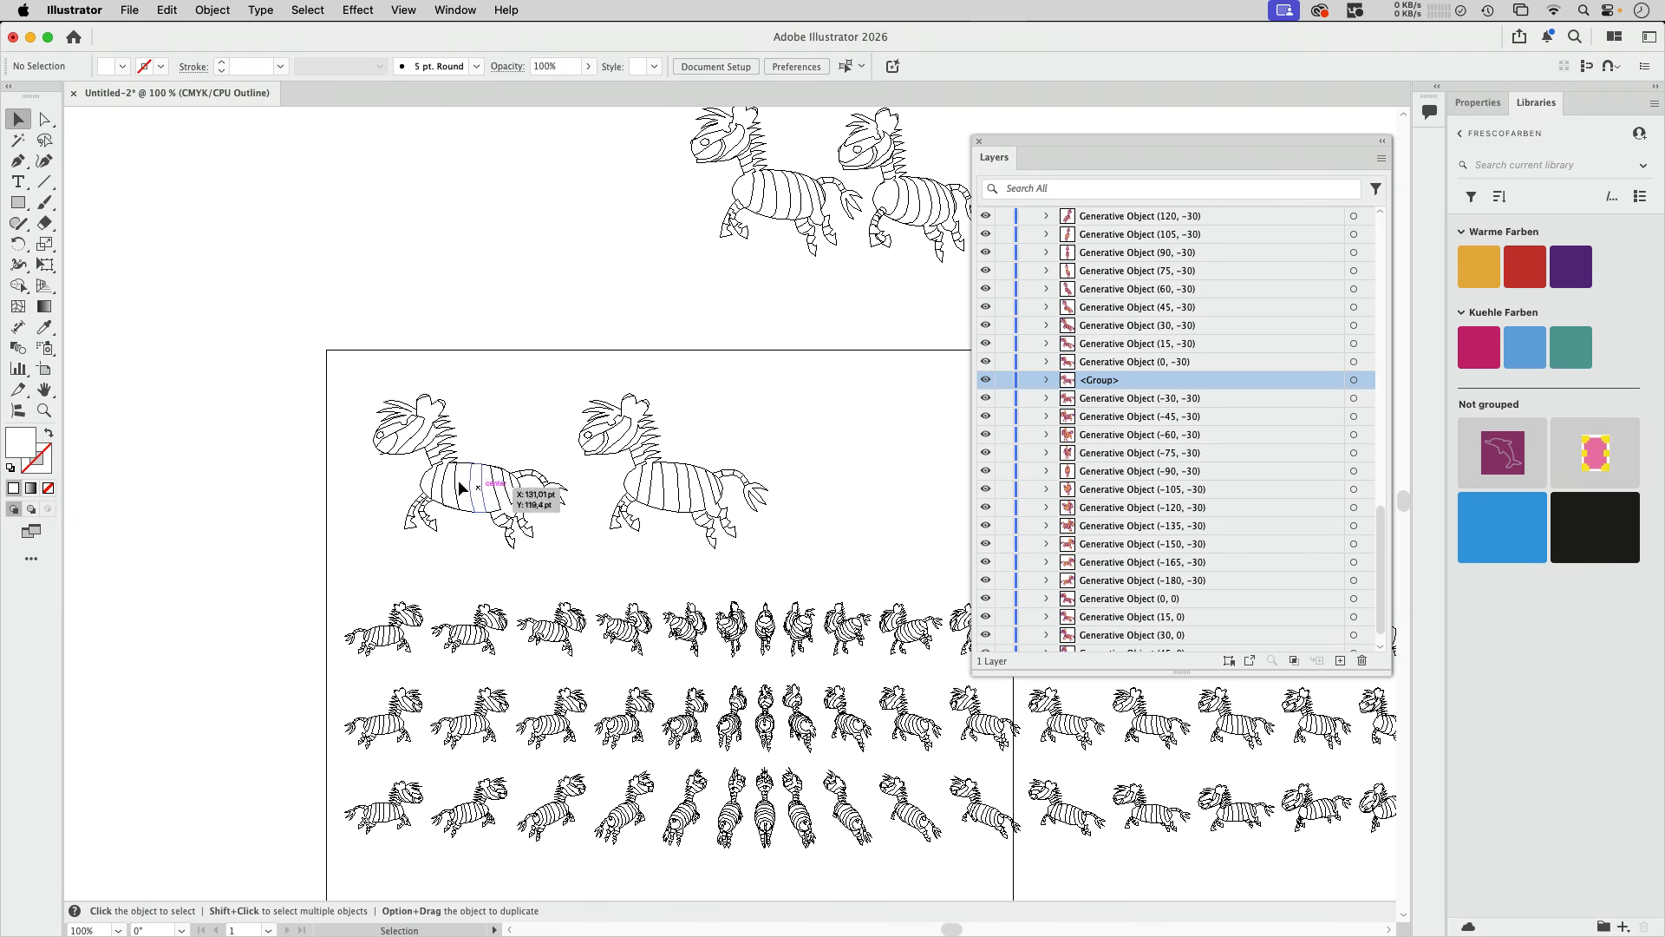
pyautogui.moveTo(395, 431); pyautogui.dragTo(587, 538)
pyautogui.scroll(5, 538, 391)
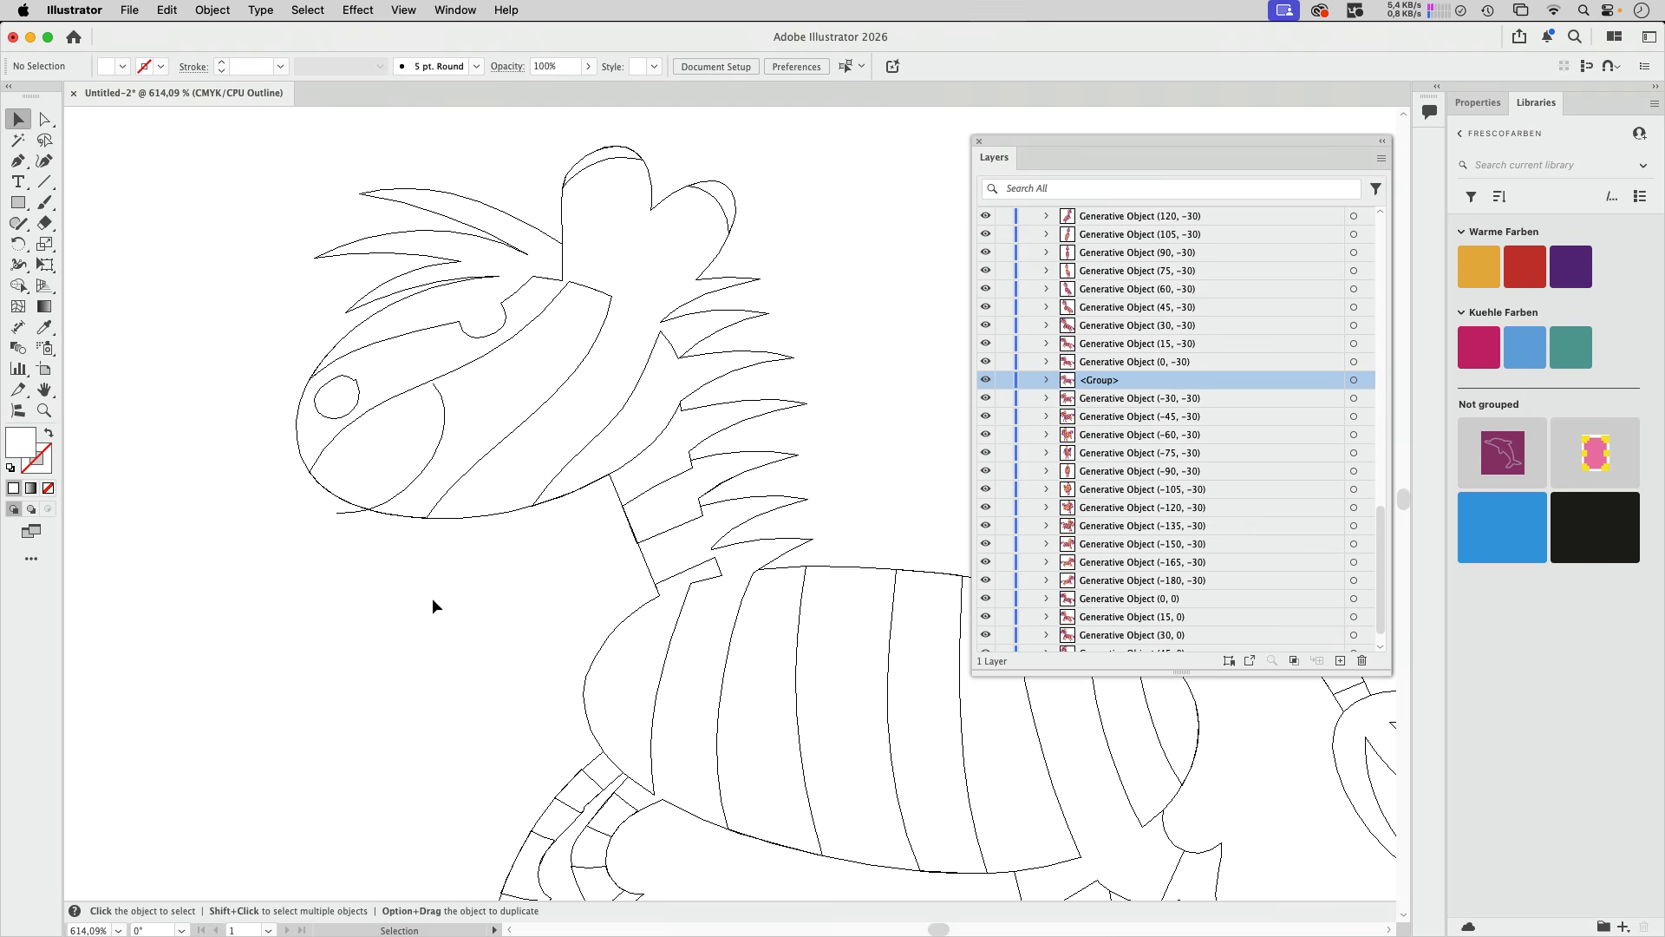
pyautogui.press('super+y')
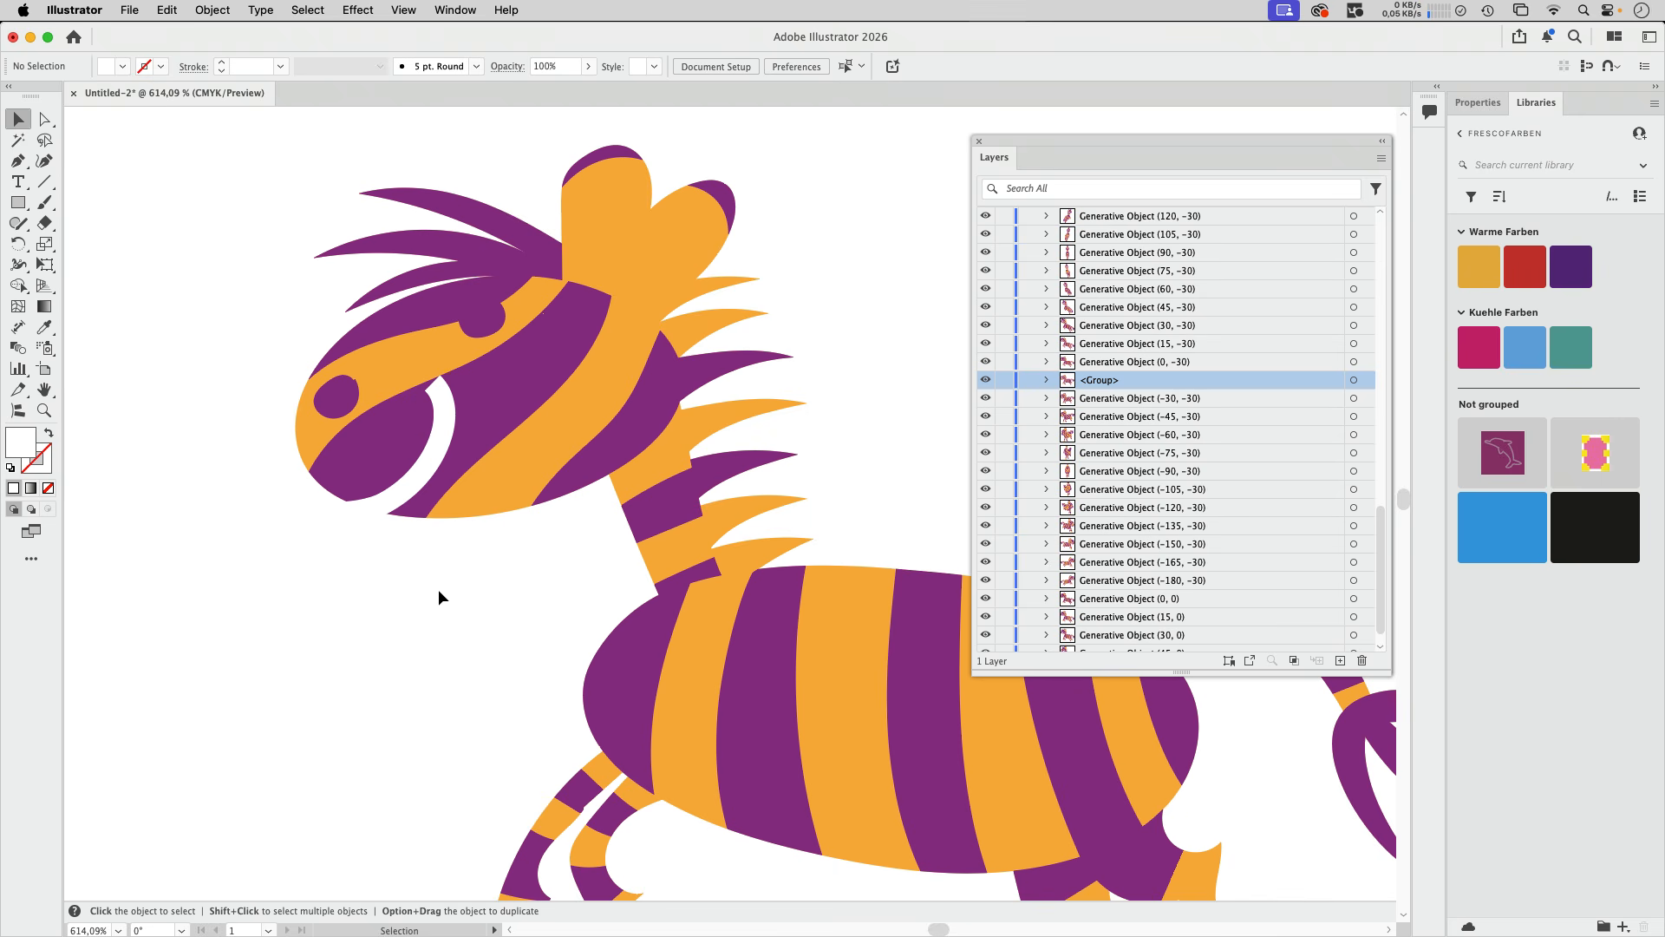
# - Export the first large zebra's turntable as Untitled-2_turntable.gif with Front view, all frames, 15 fps and a transparent background
pyautogui.press('super+minus')
pyautogui.press('super+minus')
pyautogui.press('super+minus')
pyautogui.press('super+minus')
pyautogui.press('super+minus')
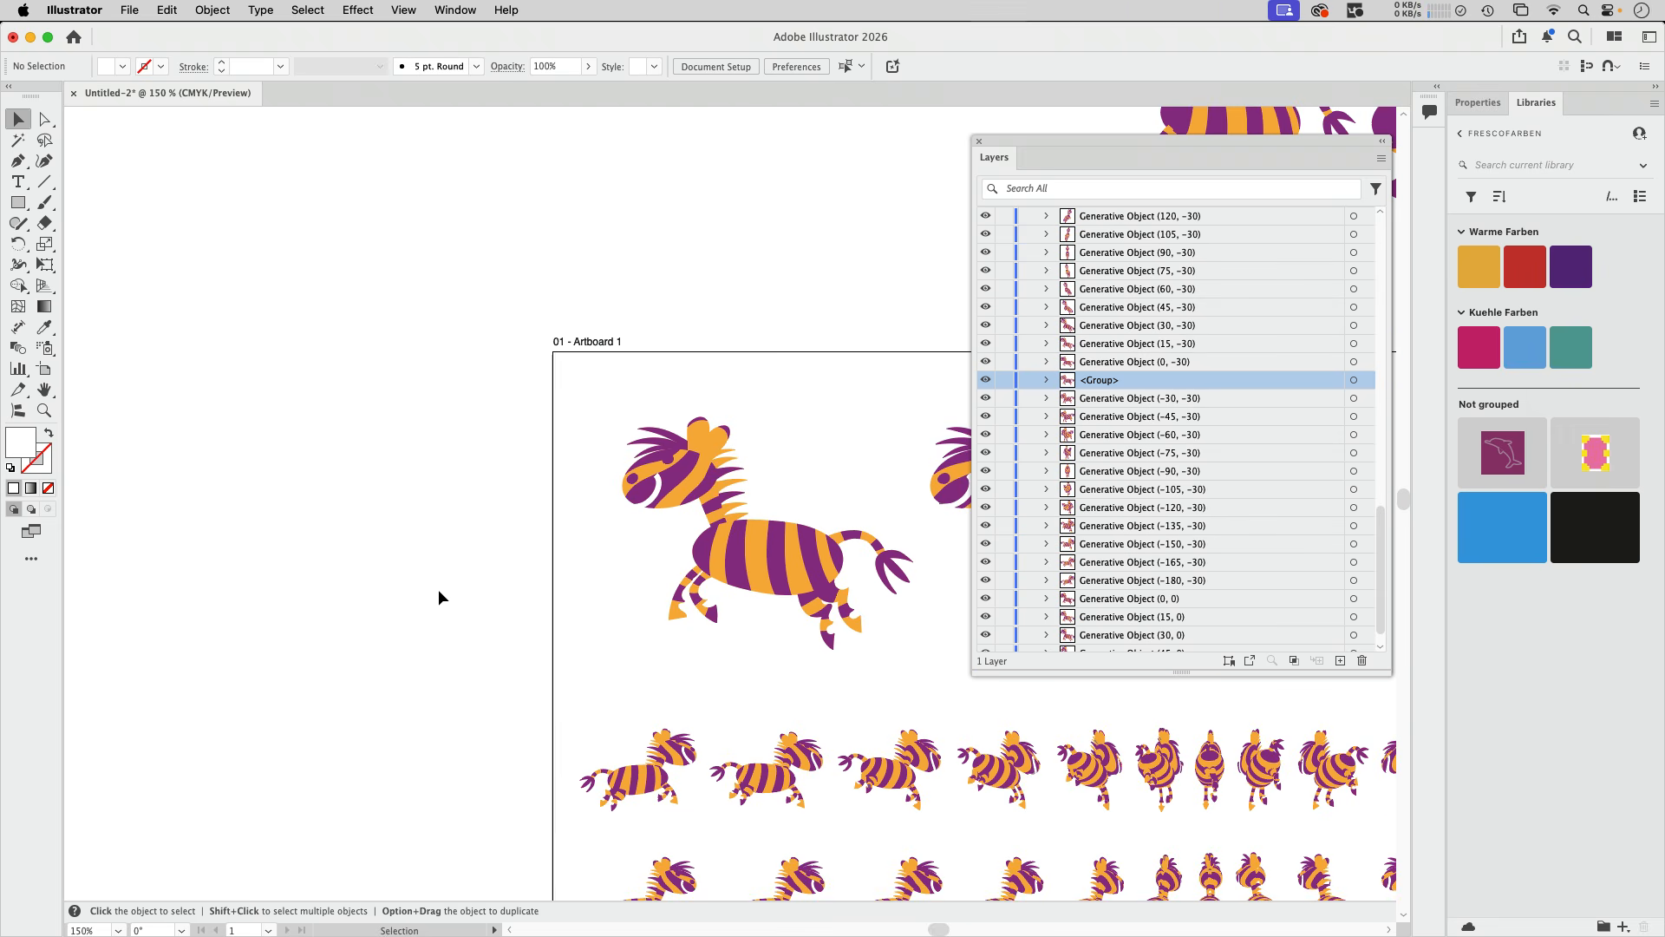
pyautogui.press('space')
pyautogui.moveTo(679, 644); pyautogui.dragTo(236, 419)
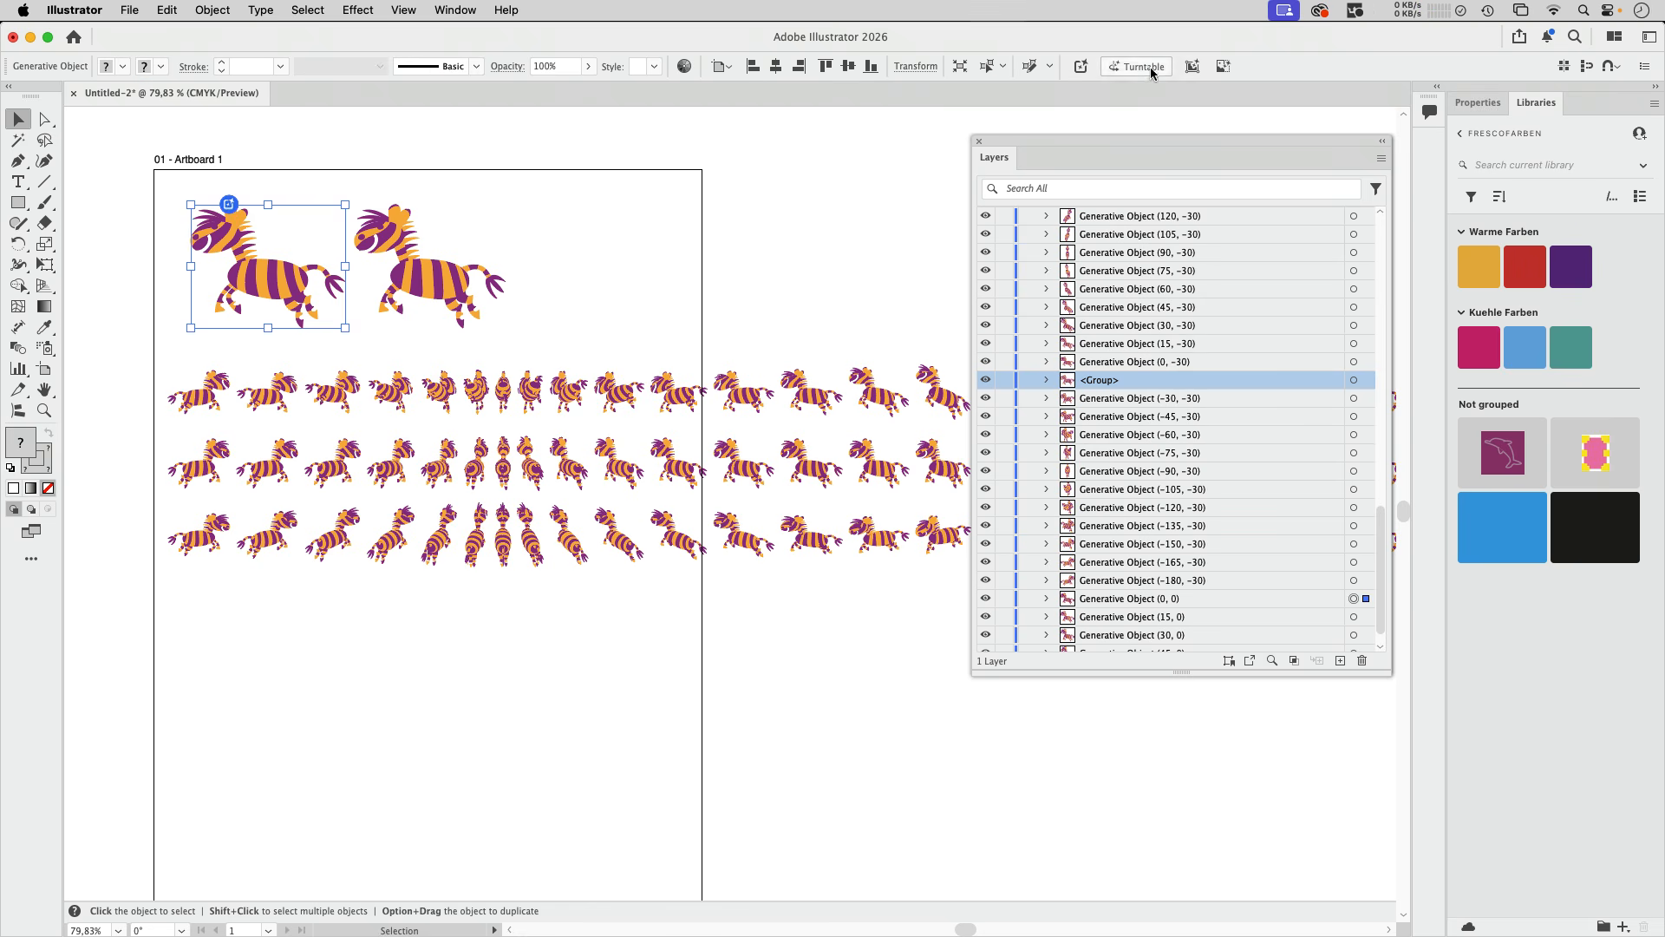
pyautogui.click(1143, 69)
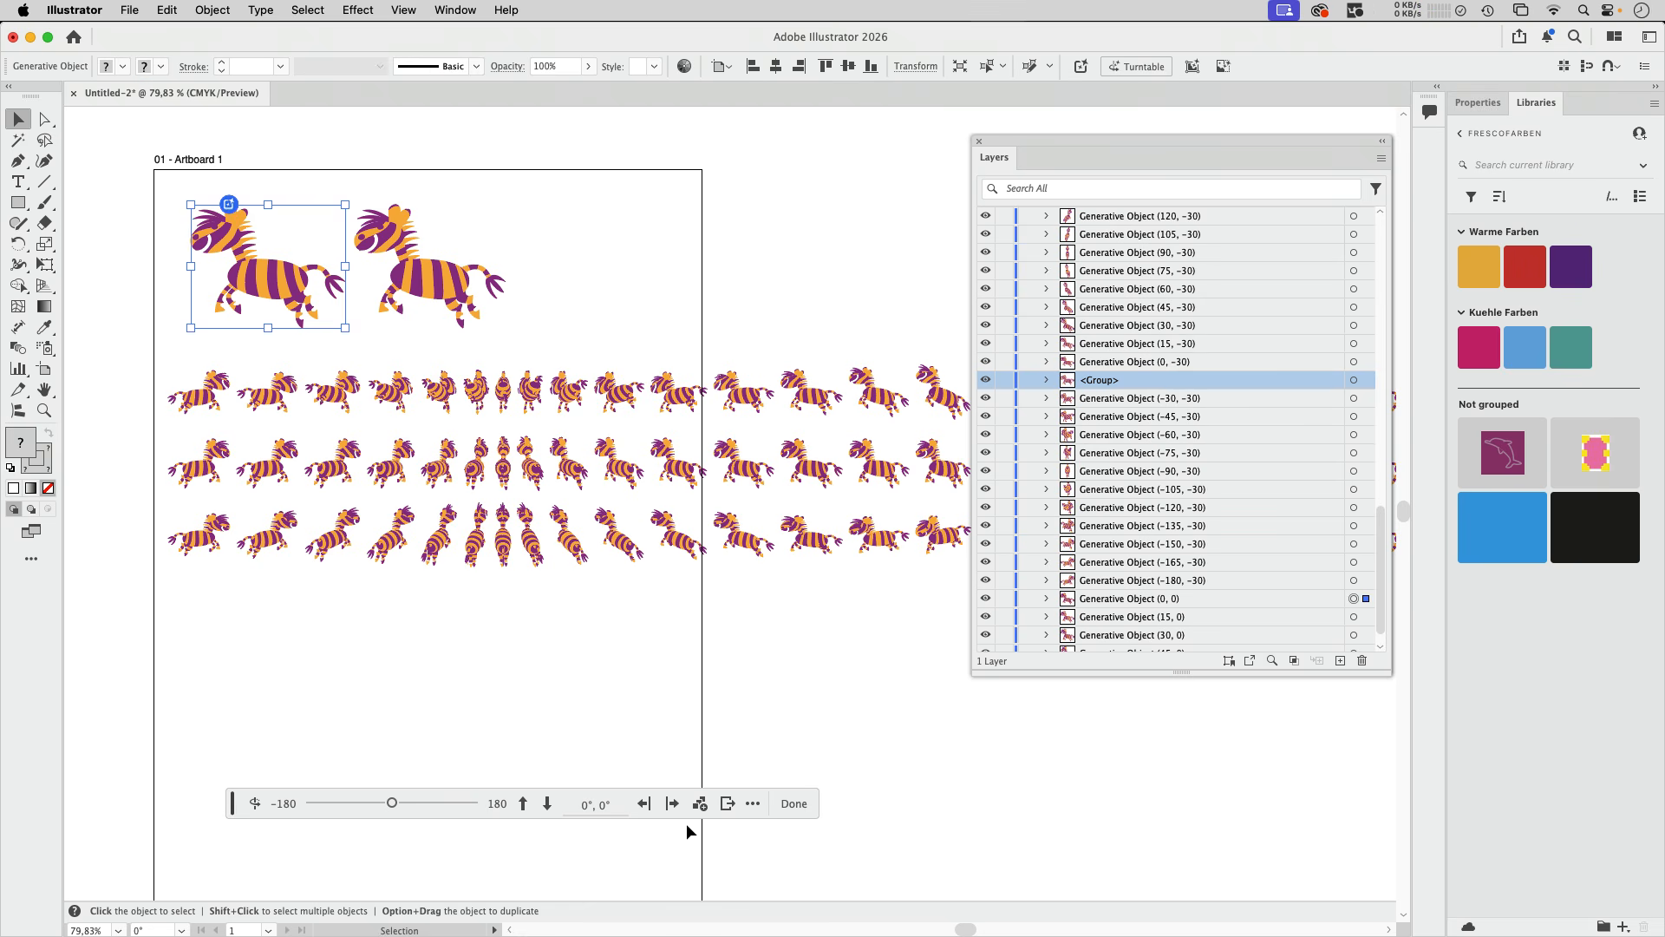
pyautogui.click(726, 807)
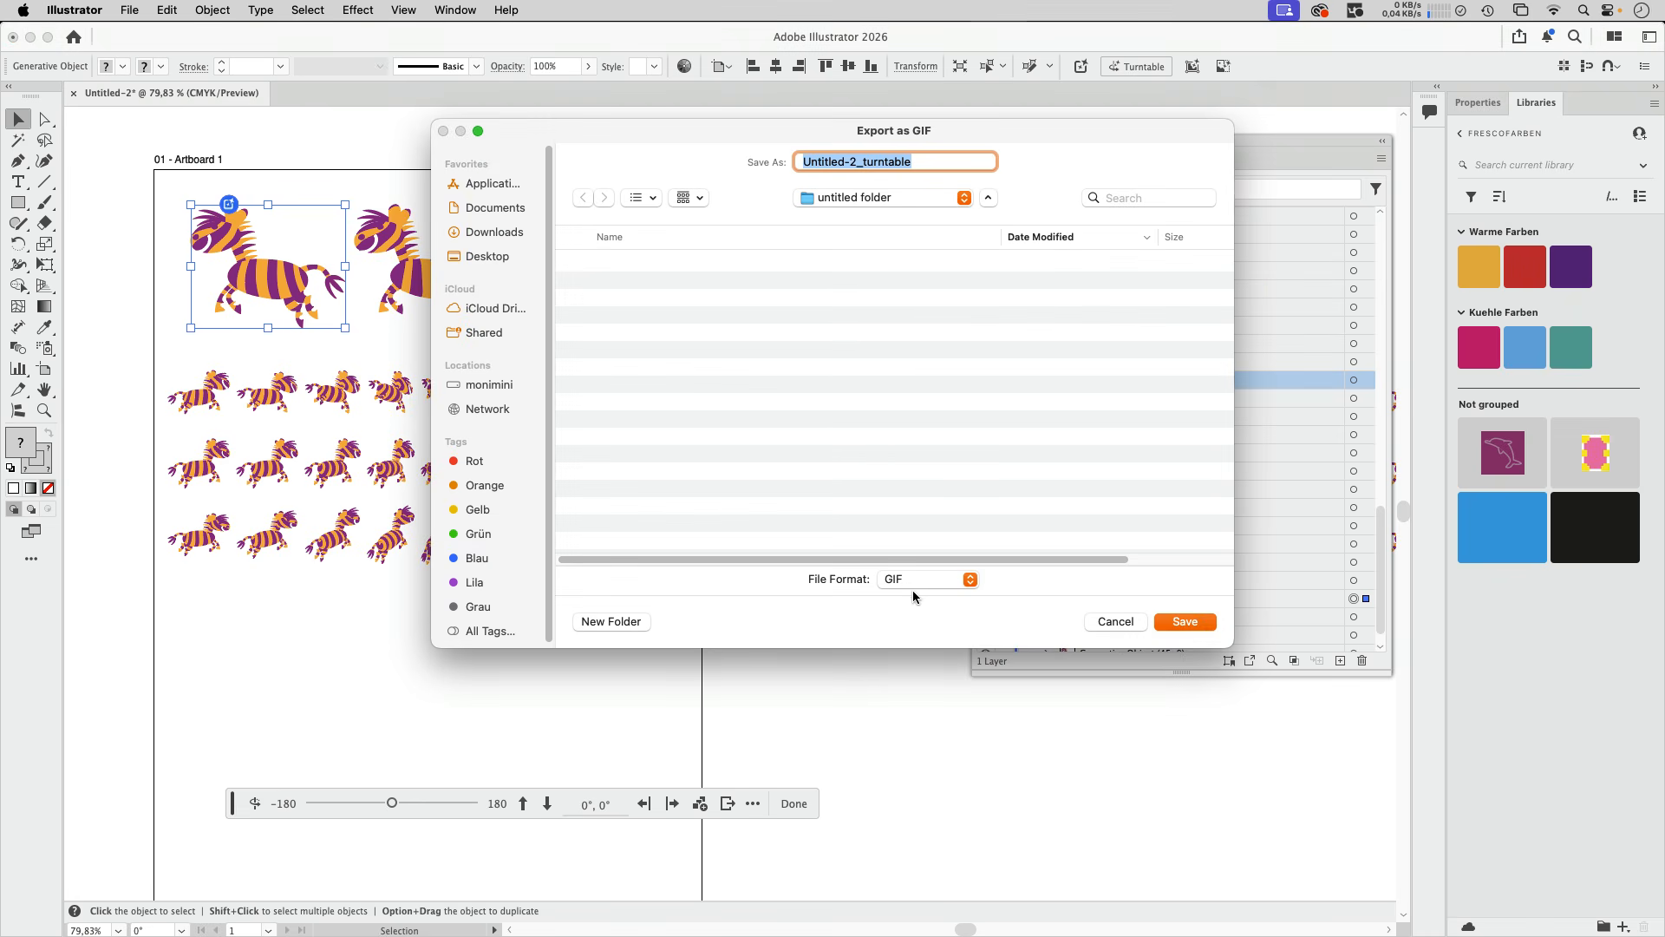
pyautogui.click(1186, 622)
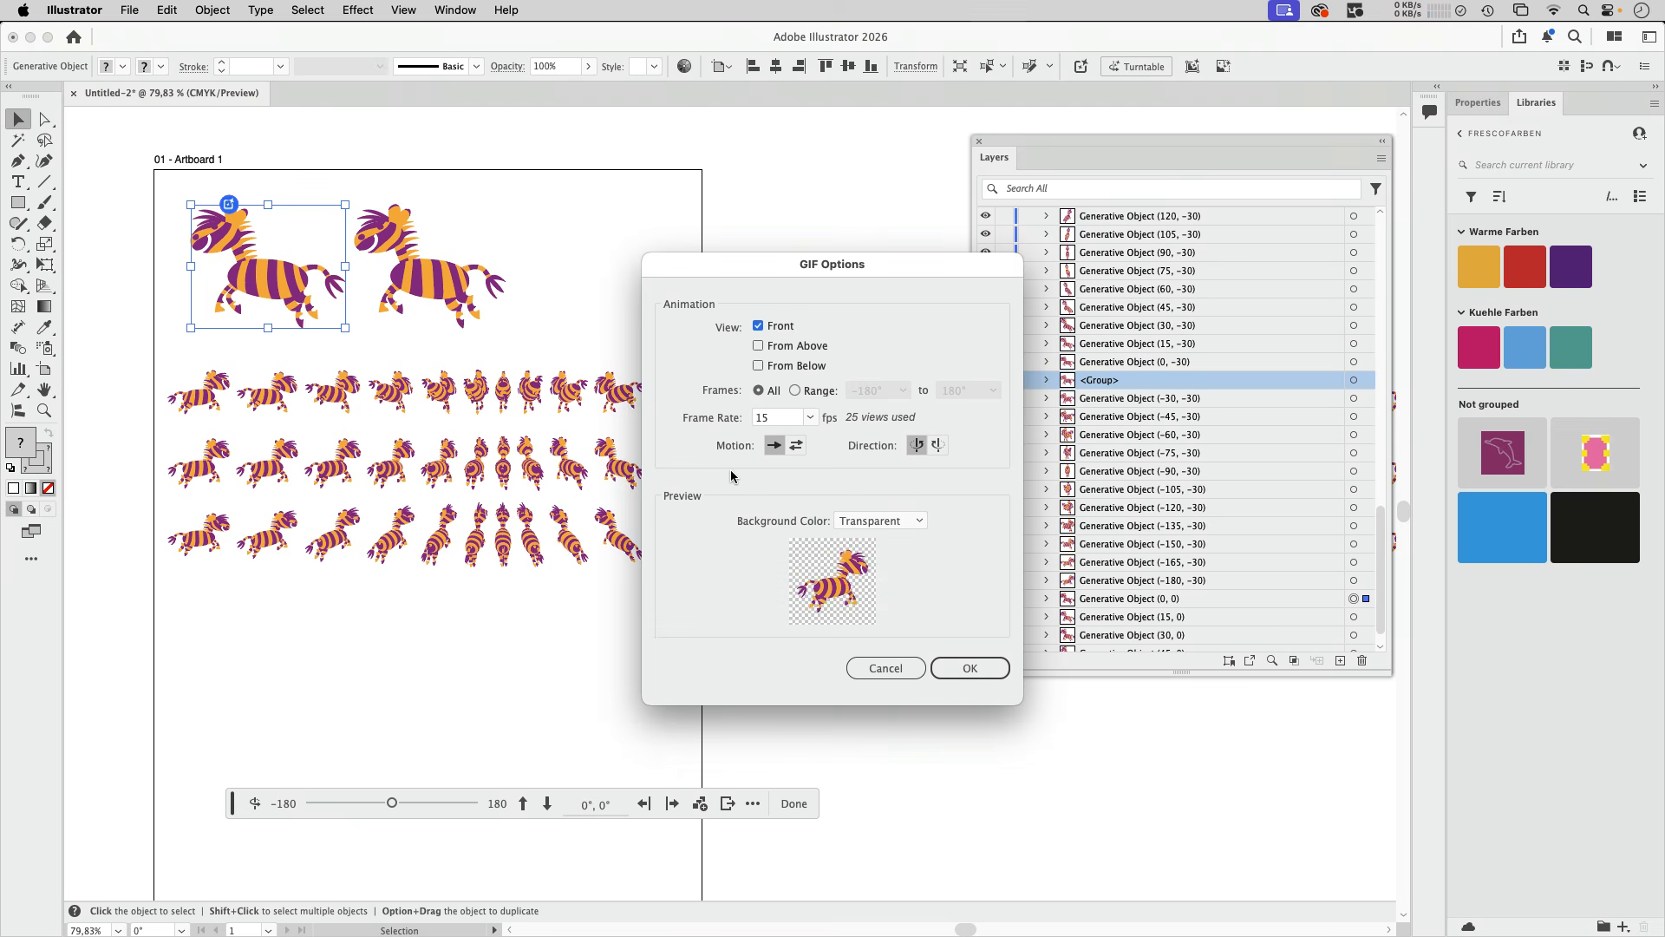
pyautogui.click(970, 668)
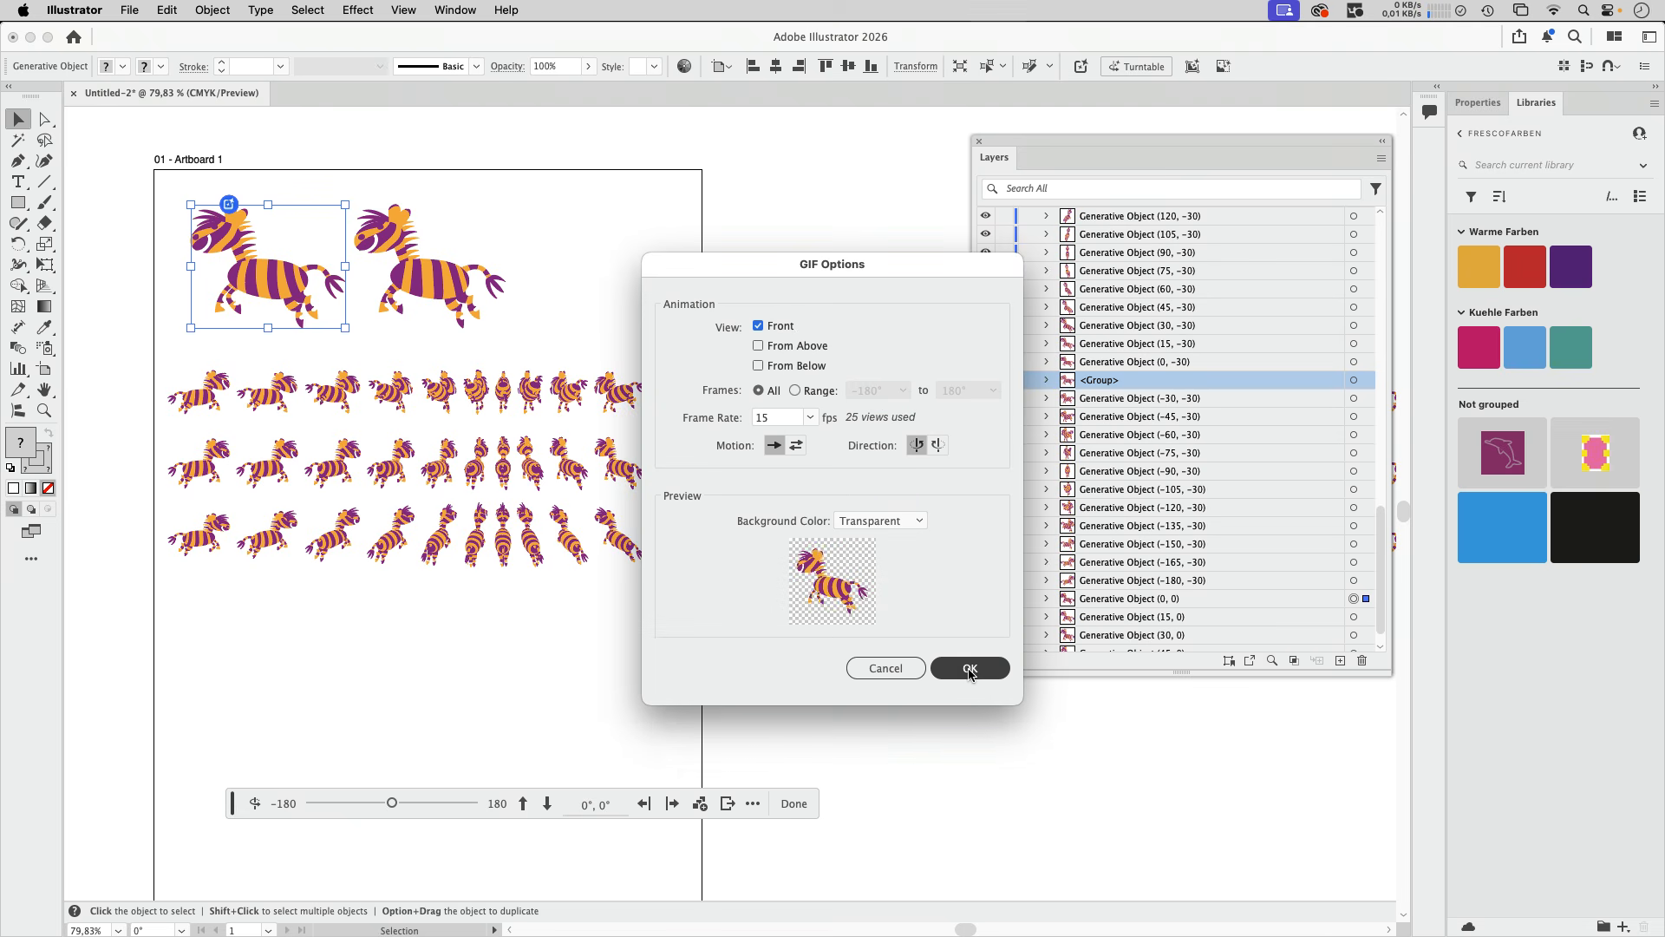
# - Preview the exported Untitled-2_turntable.gif in Finder, and return to the zebra document in Illustrator
pyautogui.click(610, 431)
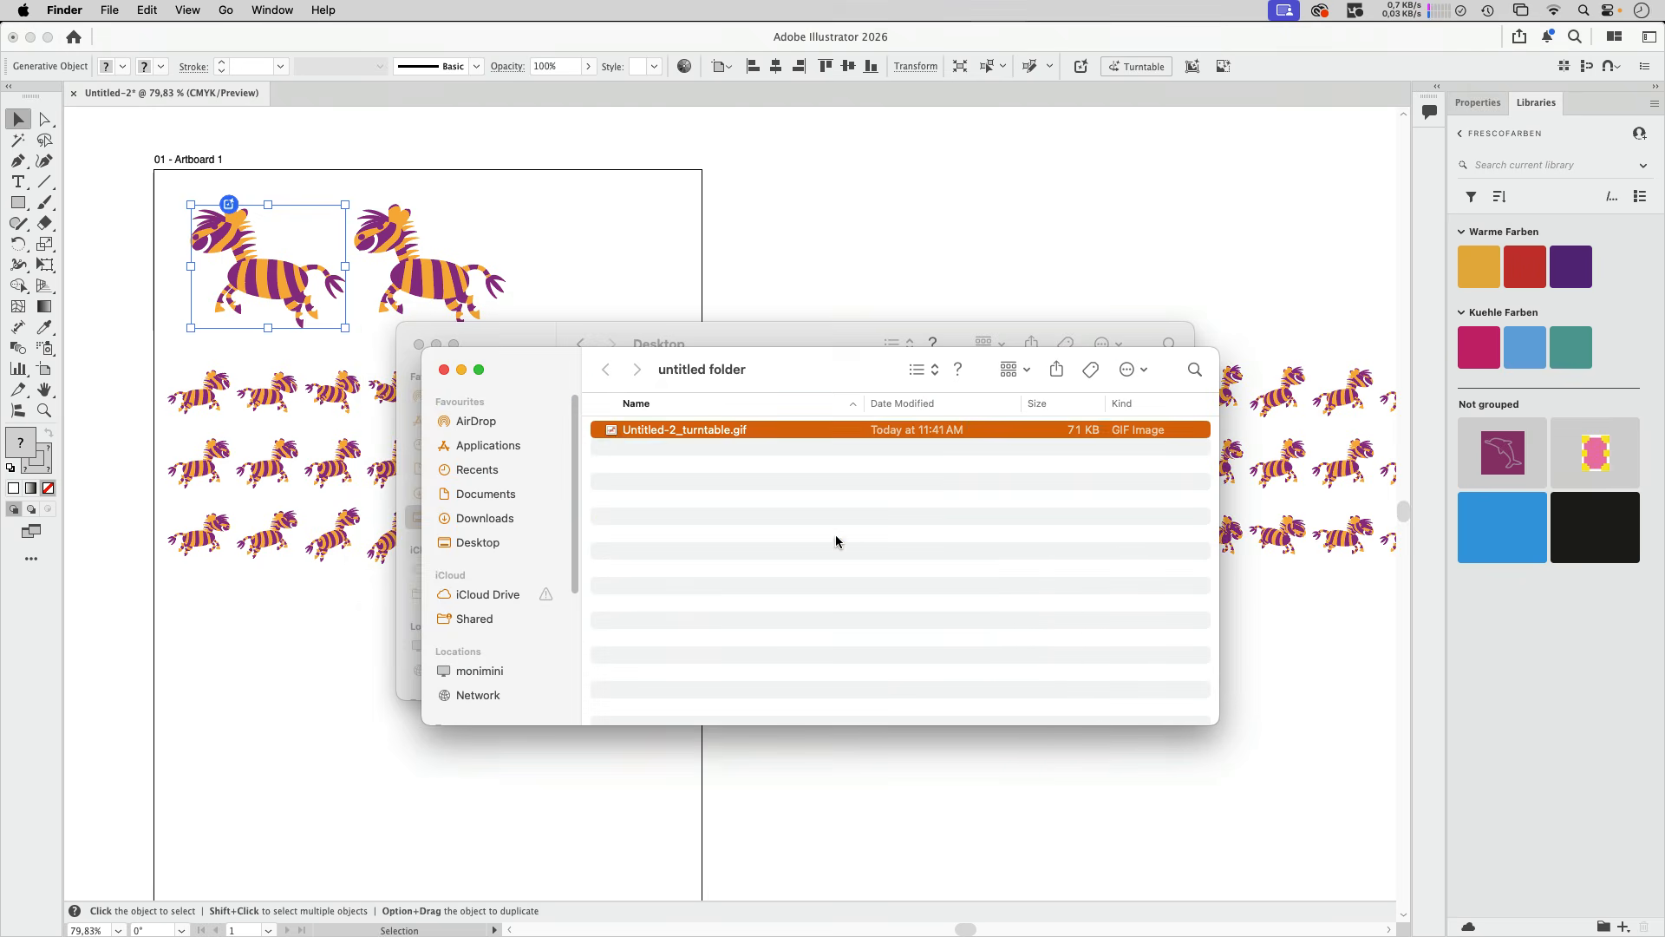
pyautogui.press('space')
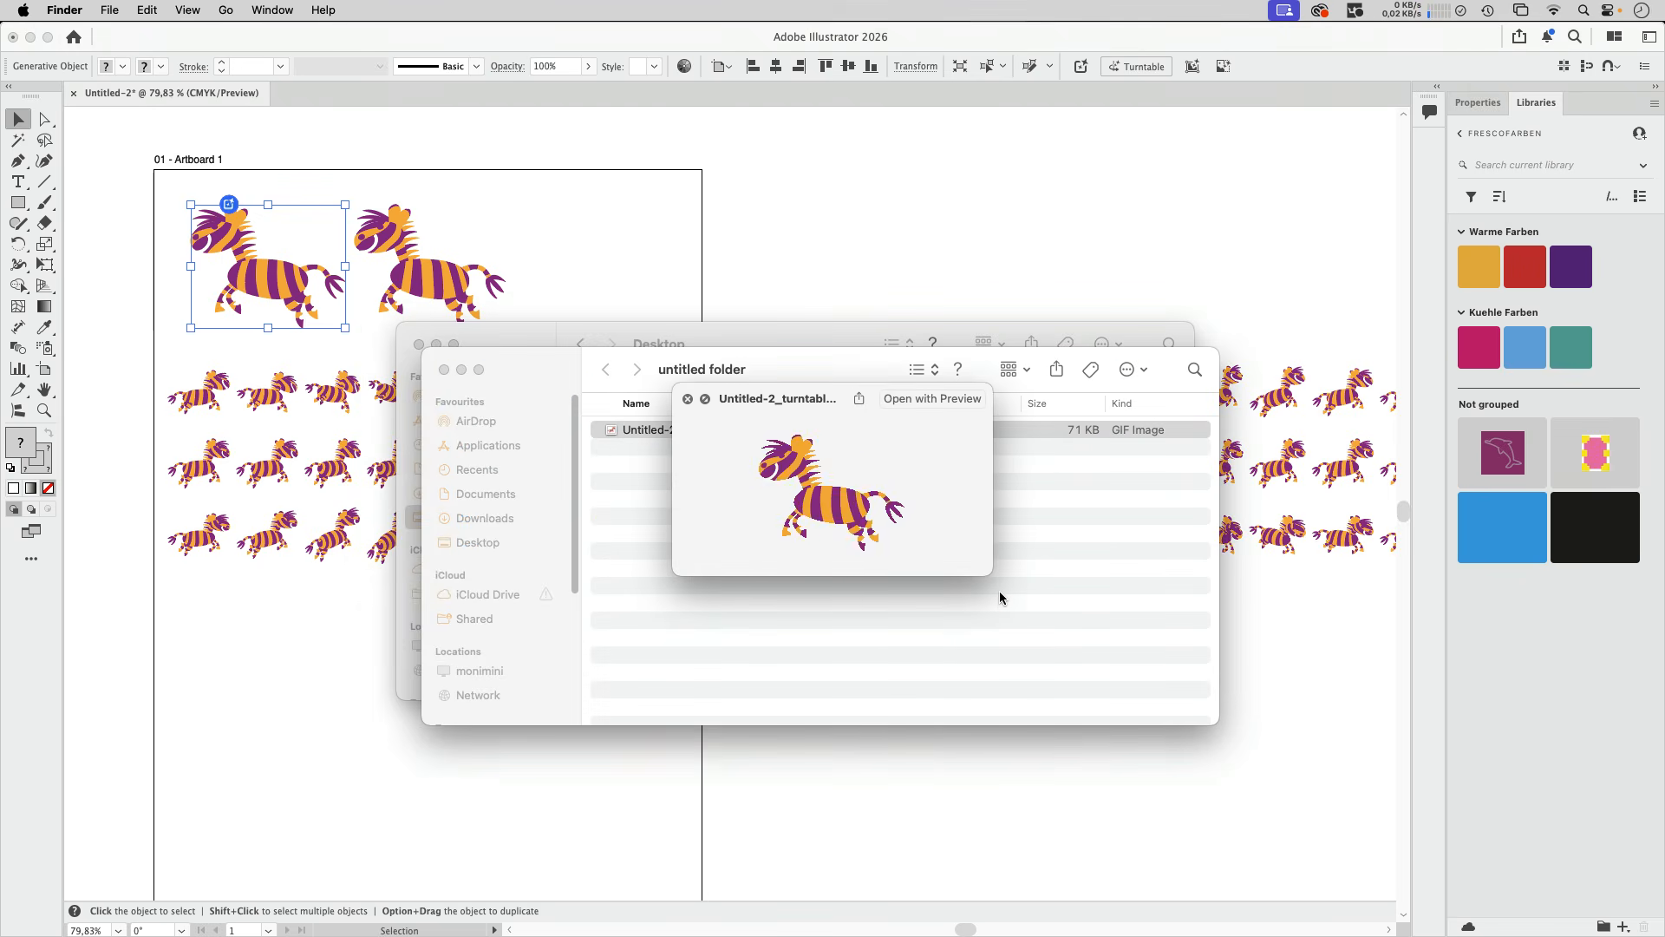
pyautogui.press('space')
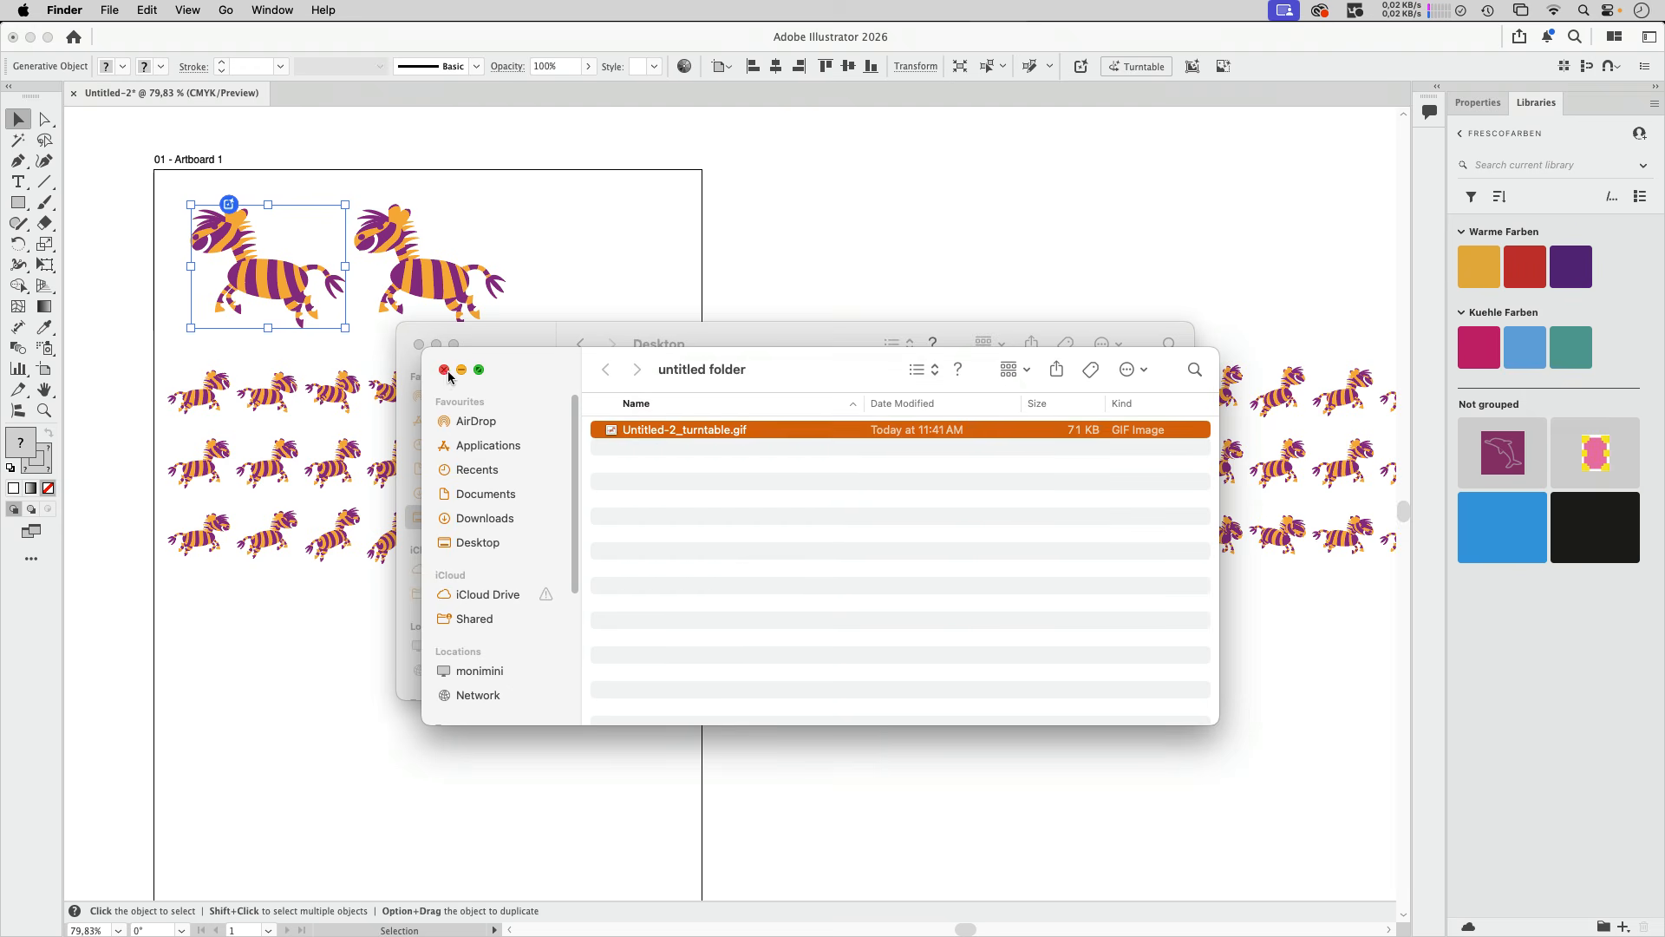
pyautogui.click(749, 262)
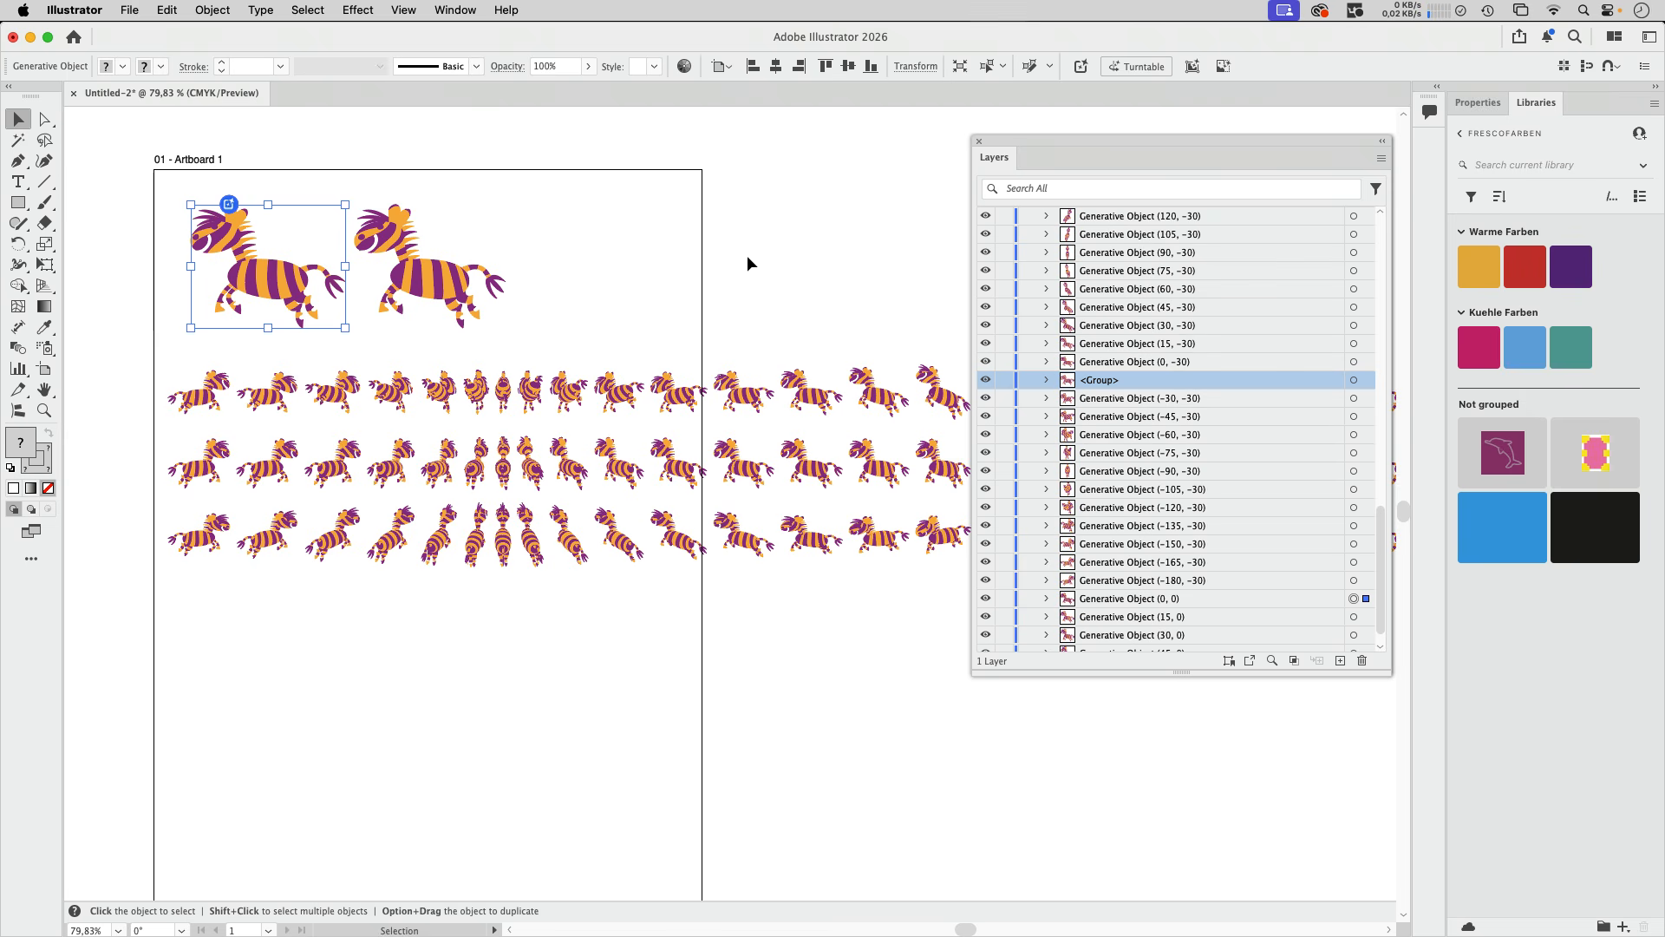
# - Move the Layers panel away from the grid to reveal more of the zebra views
pyautogui.moveTo(1096, 137); pyautogui.dragTo(1241, 35)
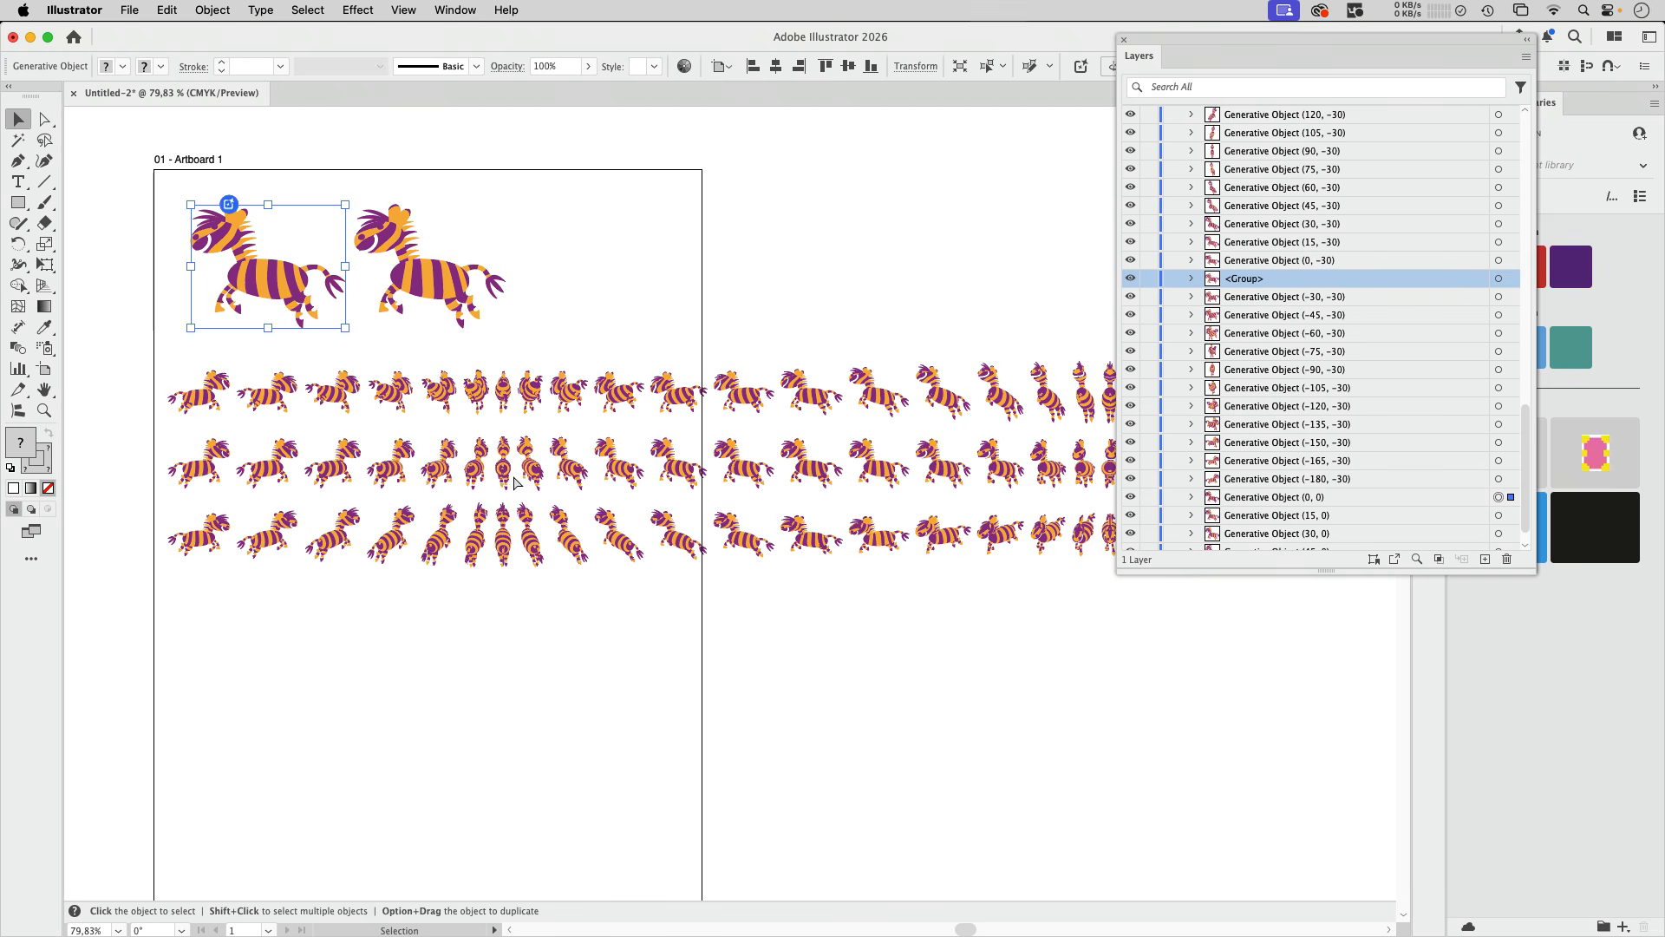
pyautogui.press('z')
pyautogui.moveTo(330, 369); pyautogui.dragTo(545, 488)
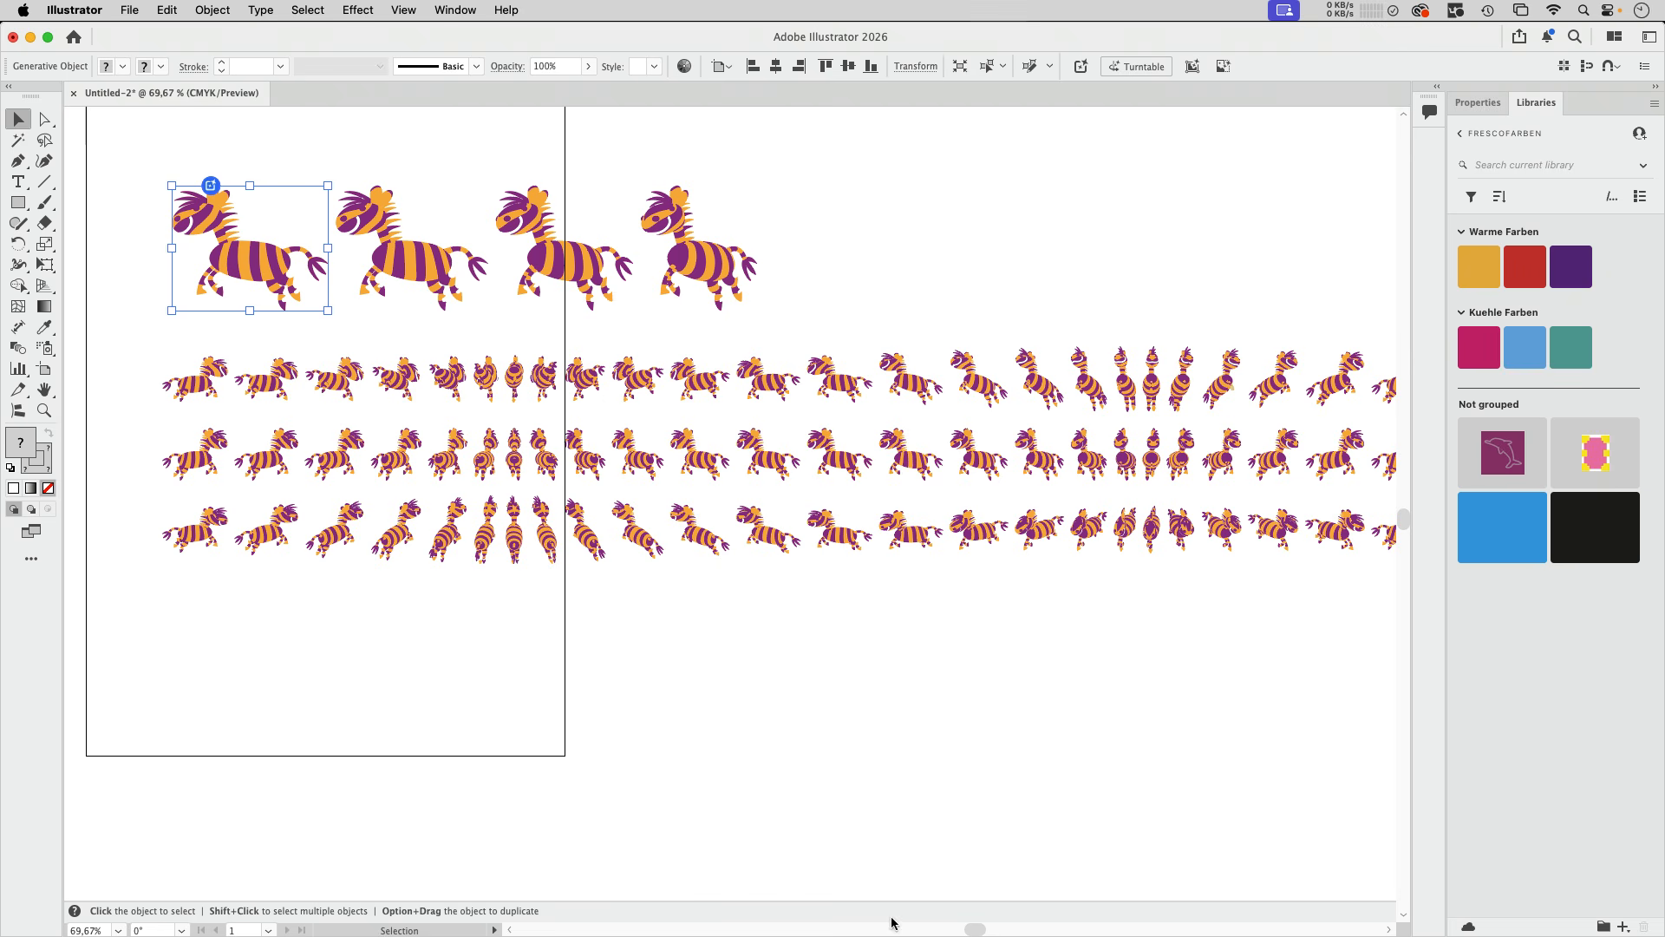
# - Switch to Adobe Illustrator 2026 (Beta) and bring up the artboard with the animal sketch and orange character
pyautogui.moveTo(895, 928)
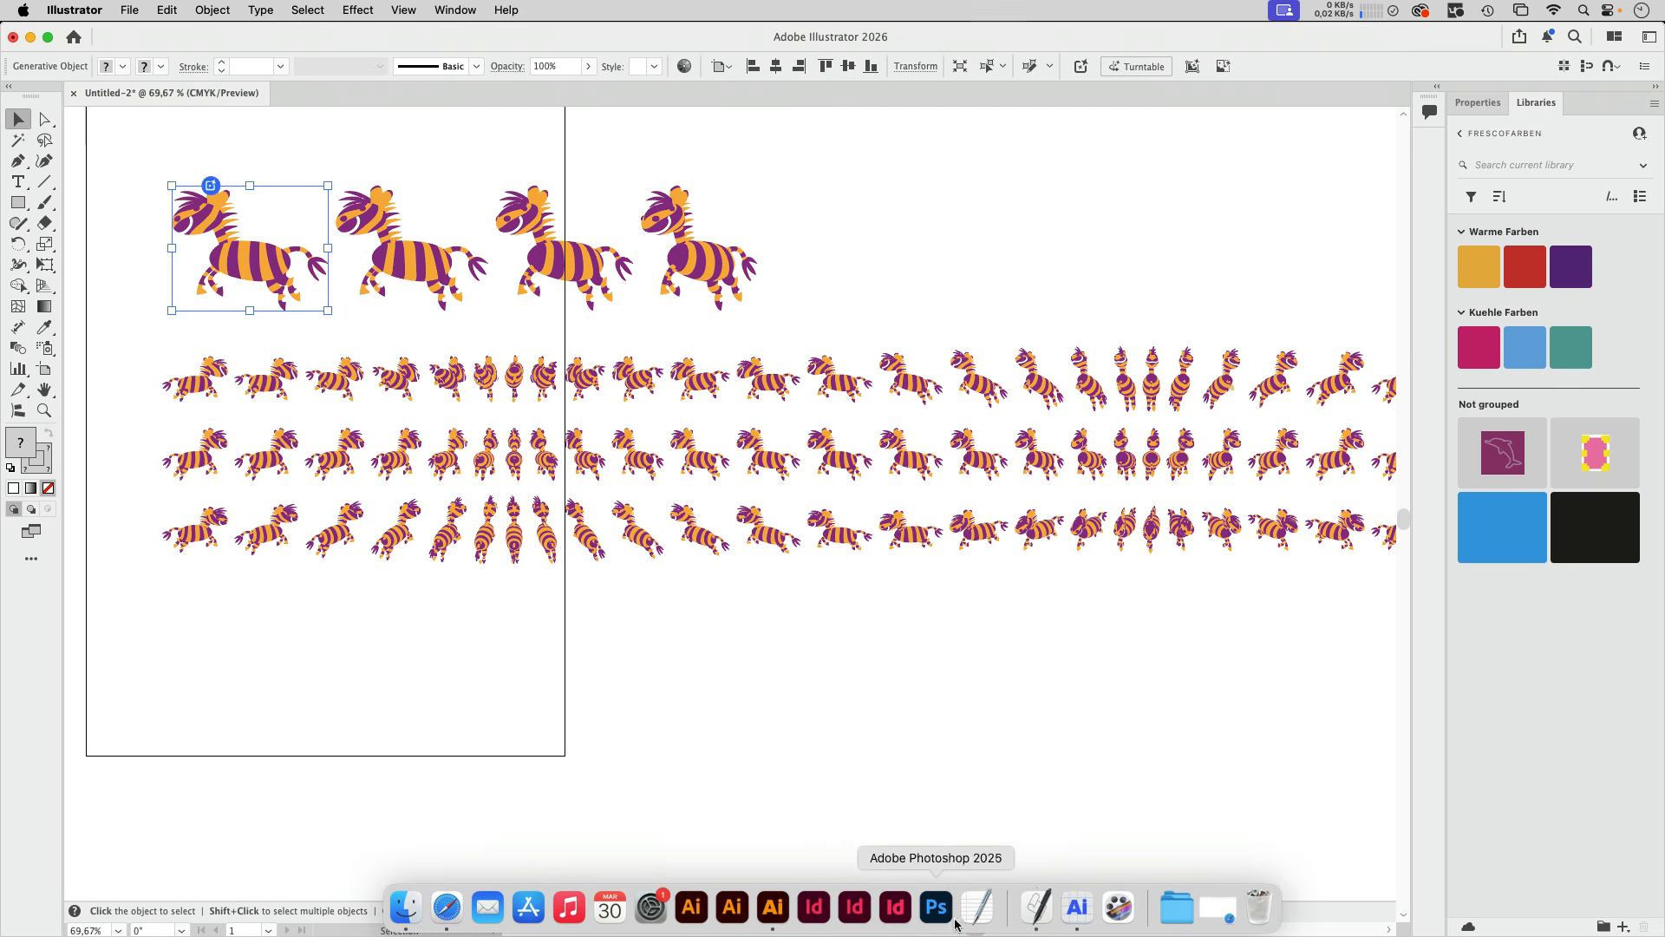
pyautogui.click(1077, 906)
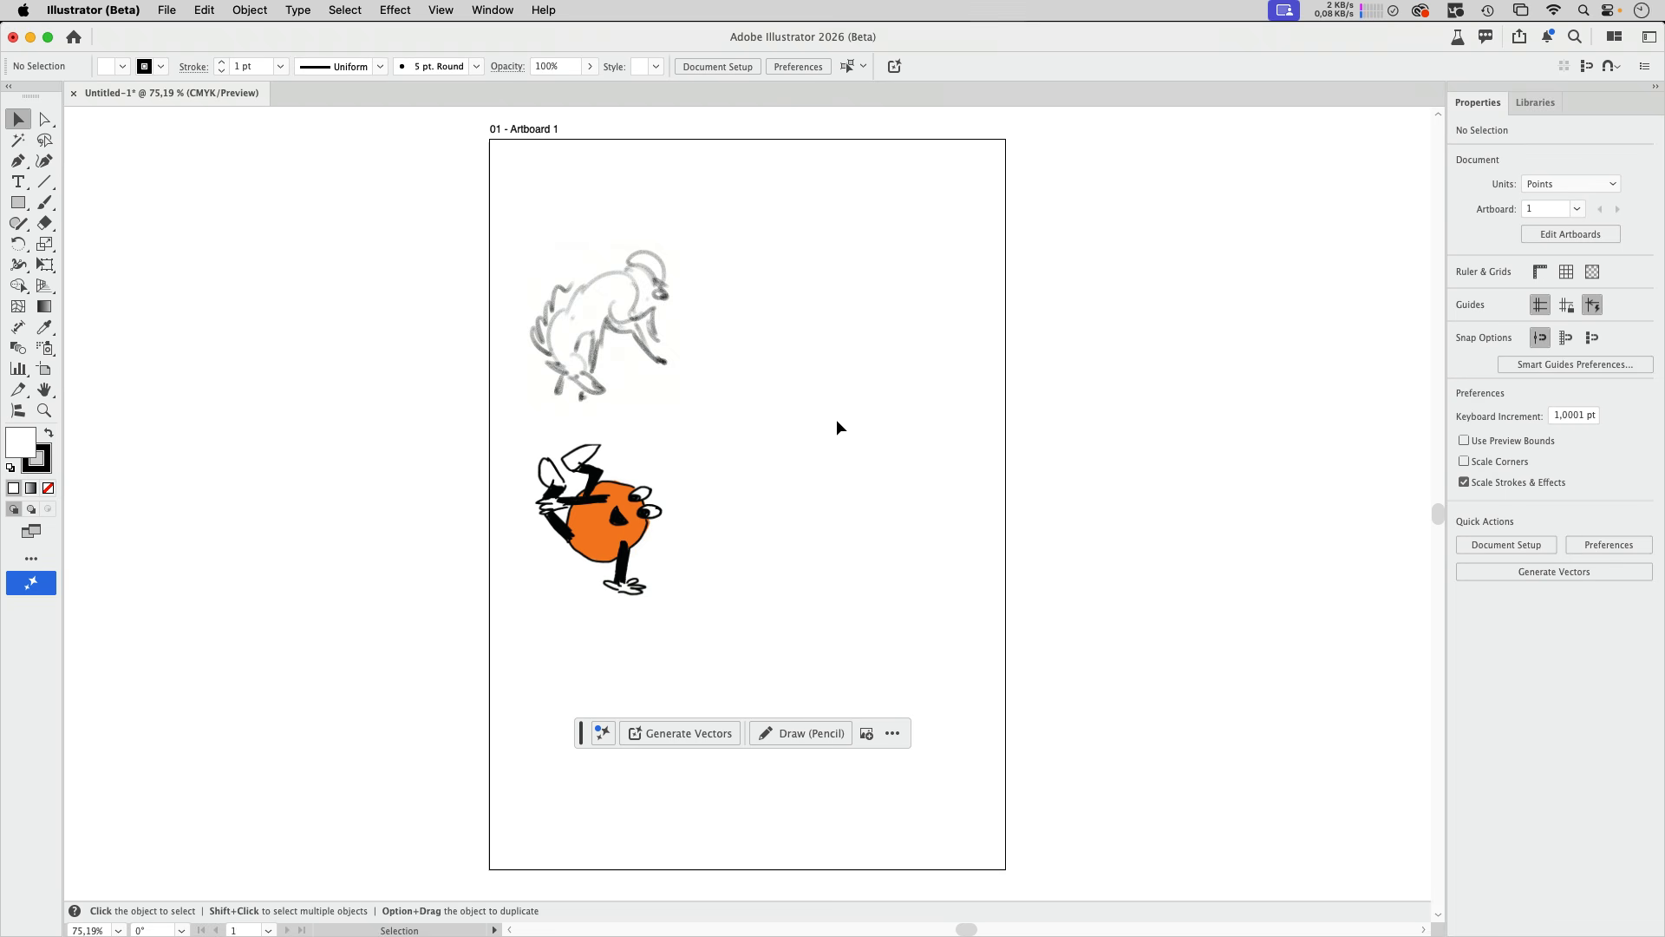
pyautogui.moveTo(873, 401); pyautogui.dragTo(681, 410)
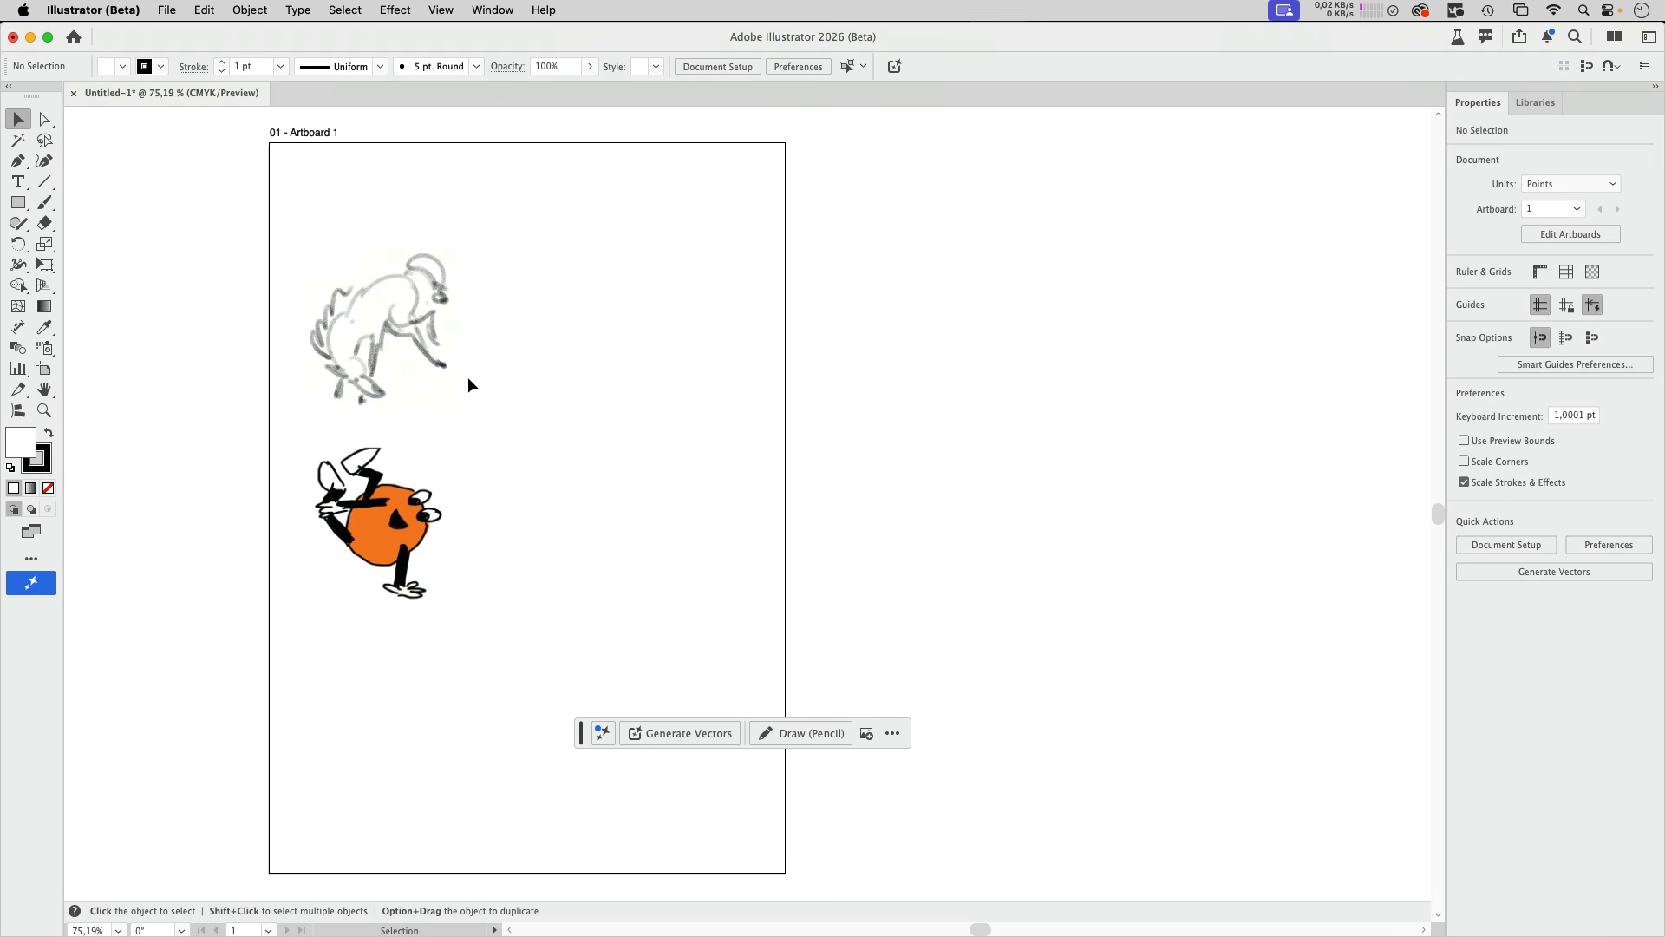
# - Start Sketch to Vector on the animal sketch with the prompt "turn this into a clean drawing"
pyautogui.click(422, 350)
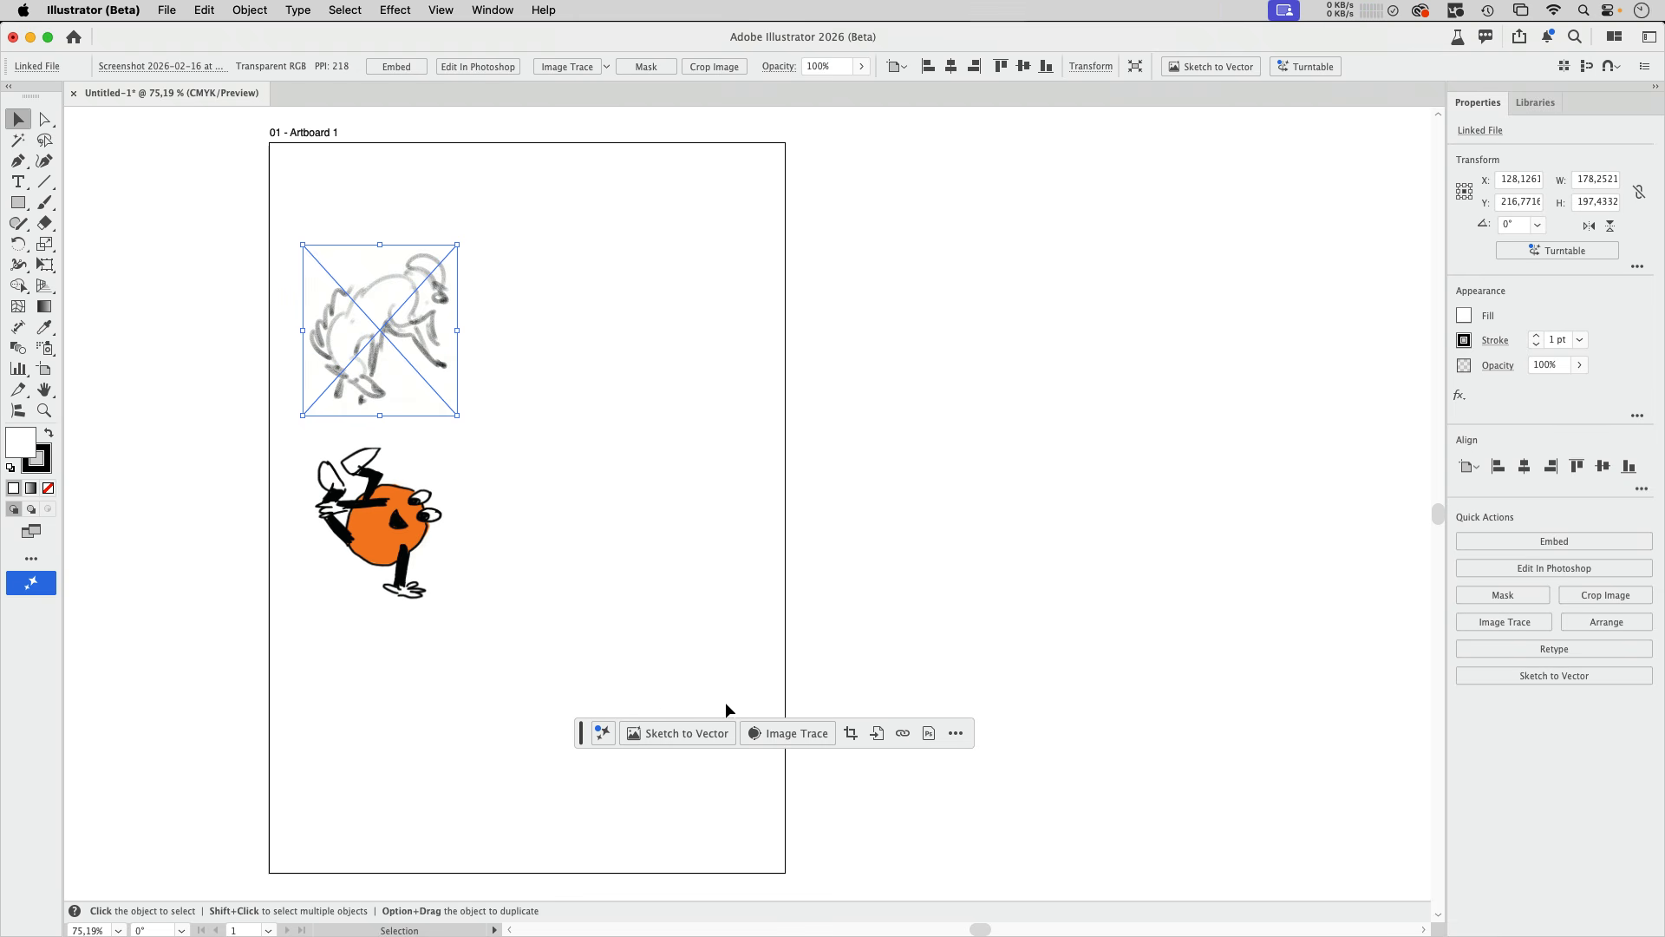
pyautogui.click(259, 16)
pyautogui.moveTo(274, 454)
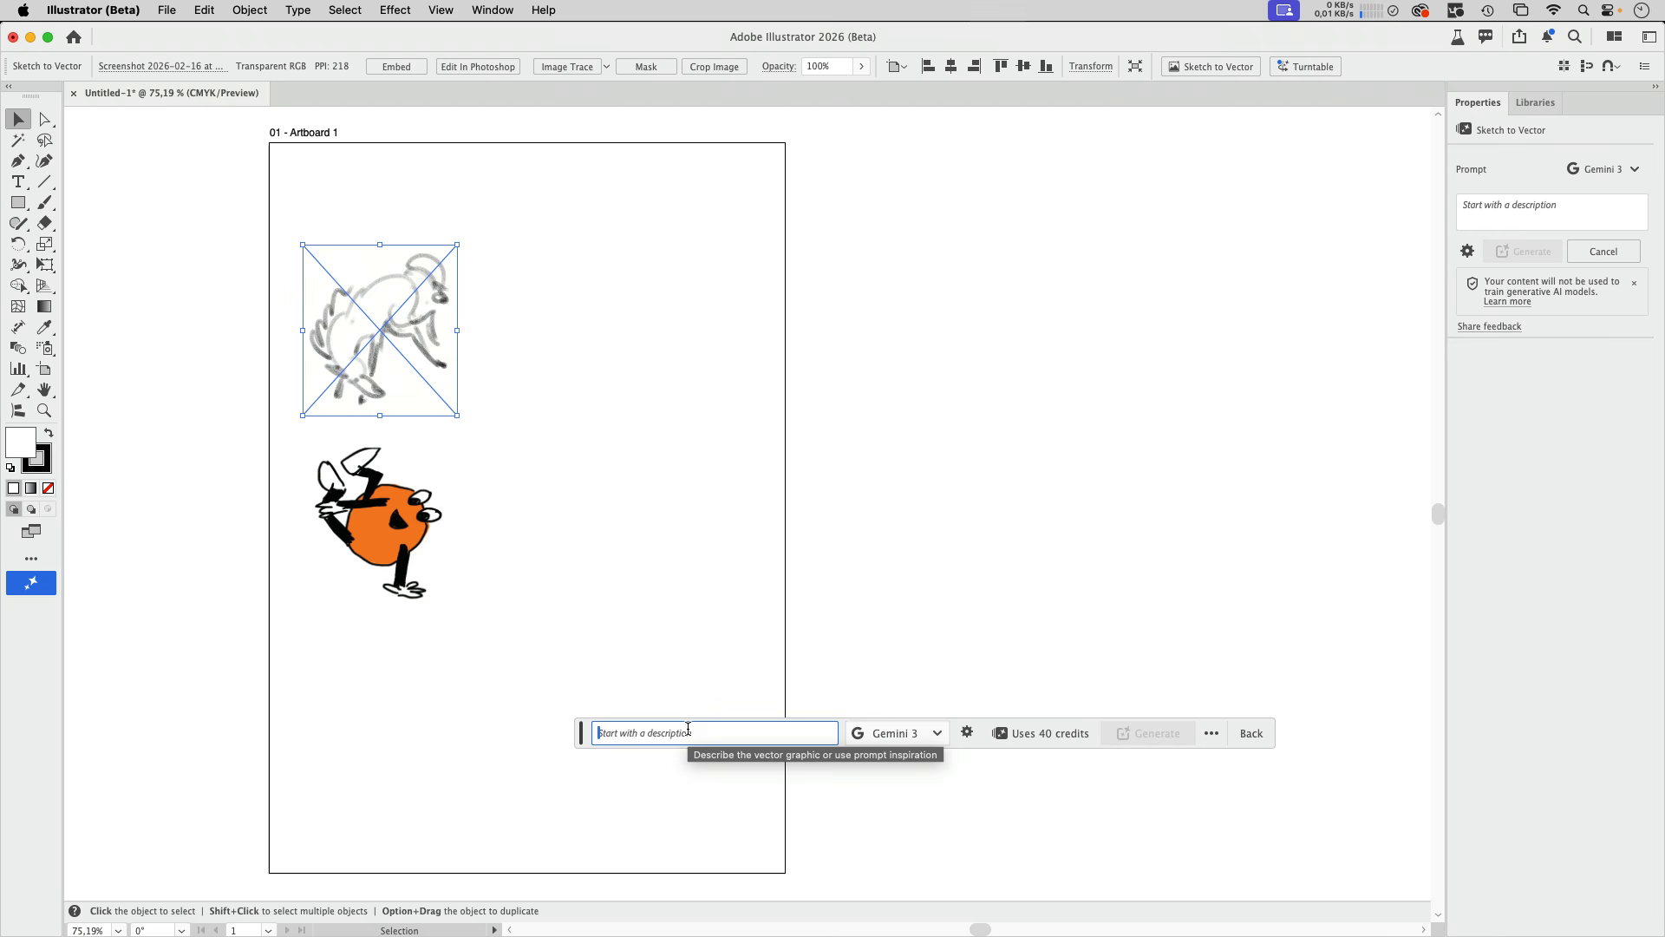
pyautogui.write('turn this into a clan drawing')
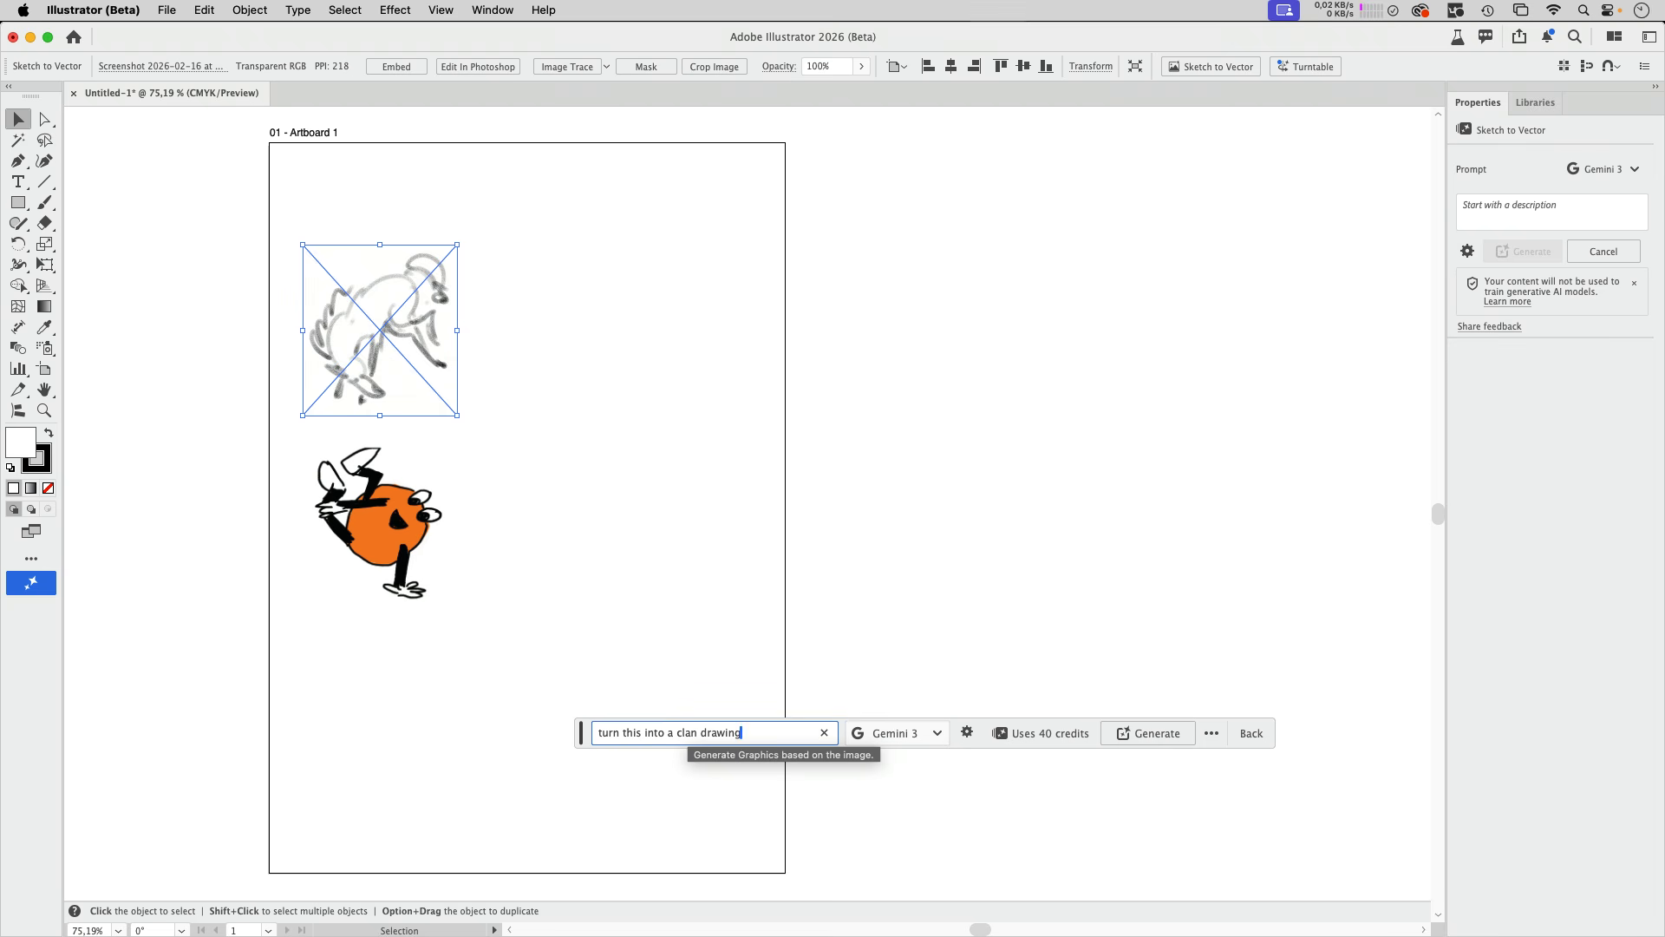
pyautogui.click(687, 735)
pyautogui.write('e')
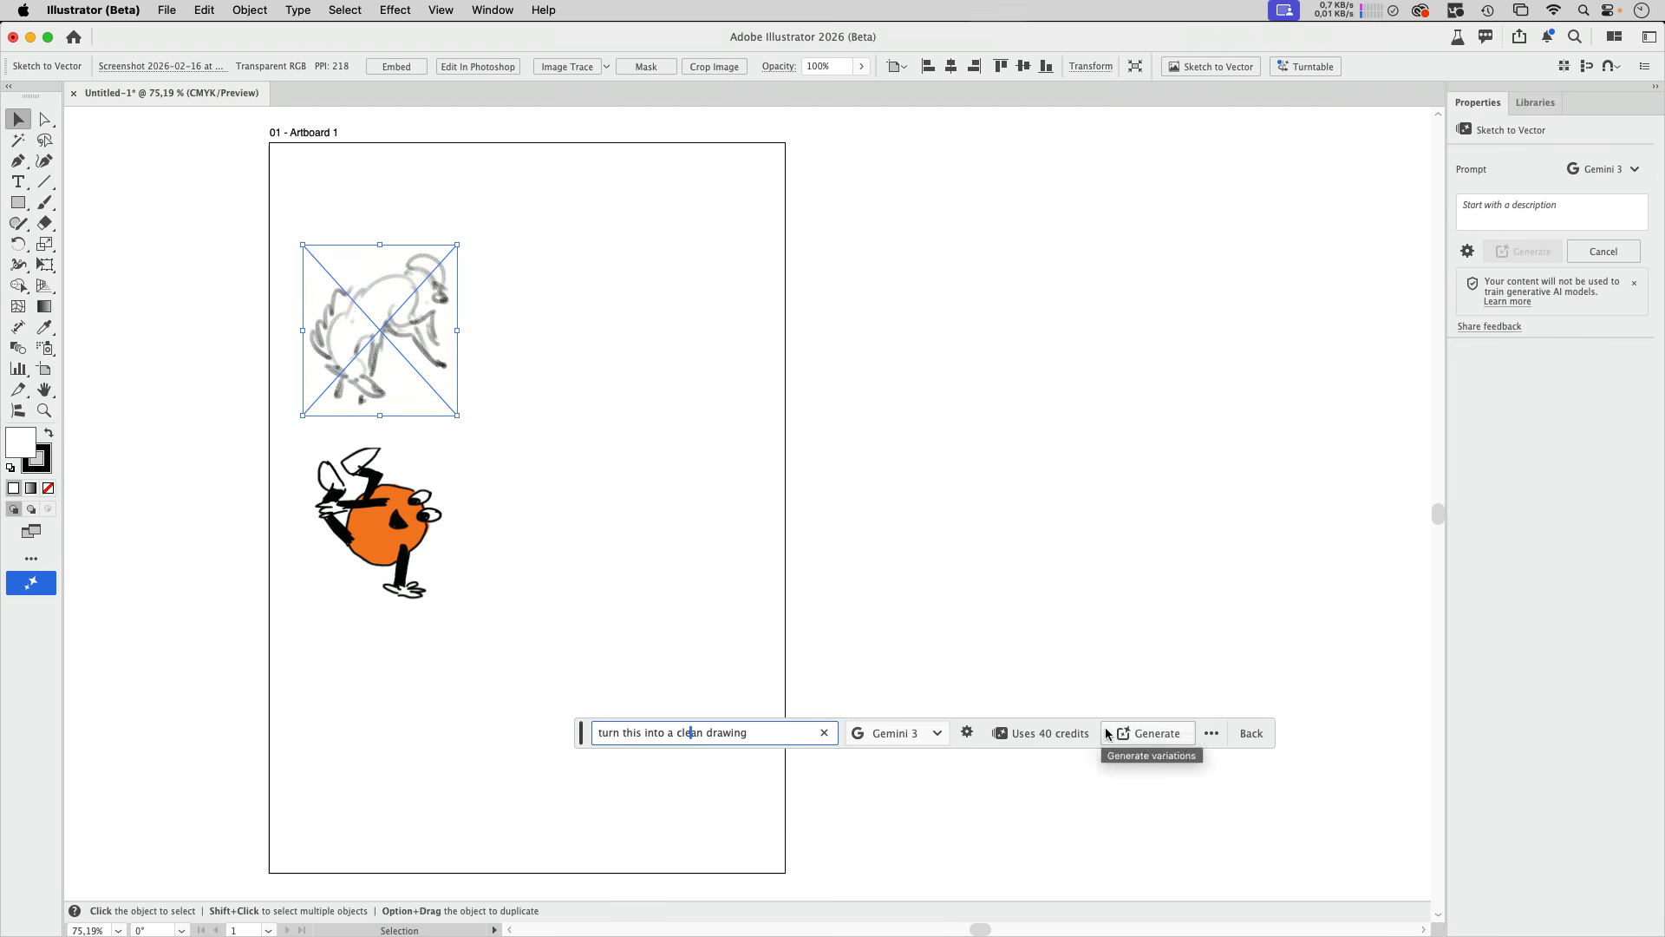
# - Generate the clean drawing with the Gemini 2.5 (Nano Banana) model and place the result beside the original sketch
pyautogui.click(936, 739)
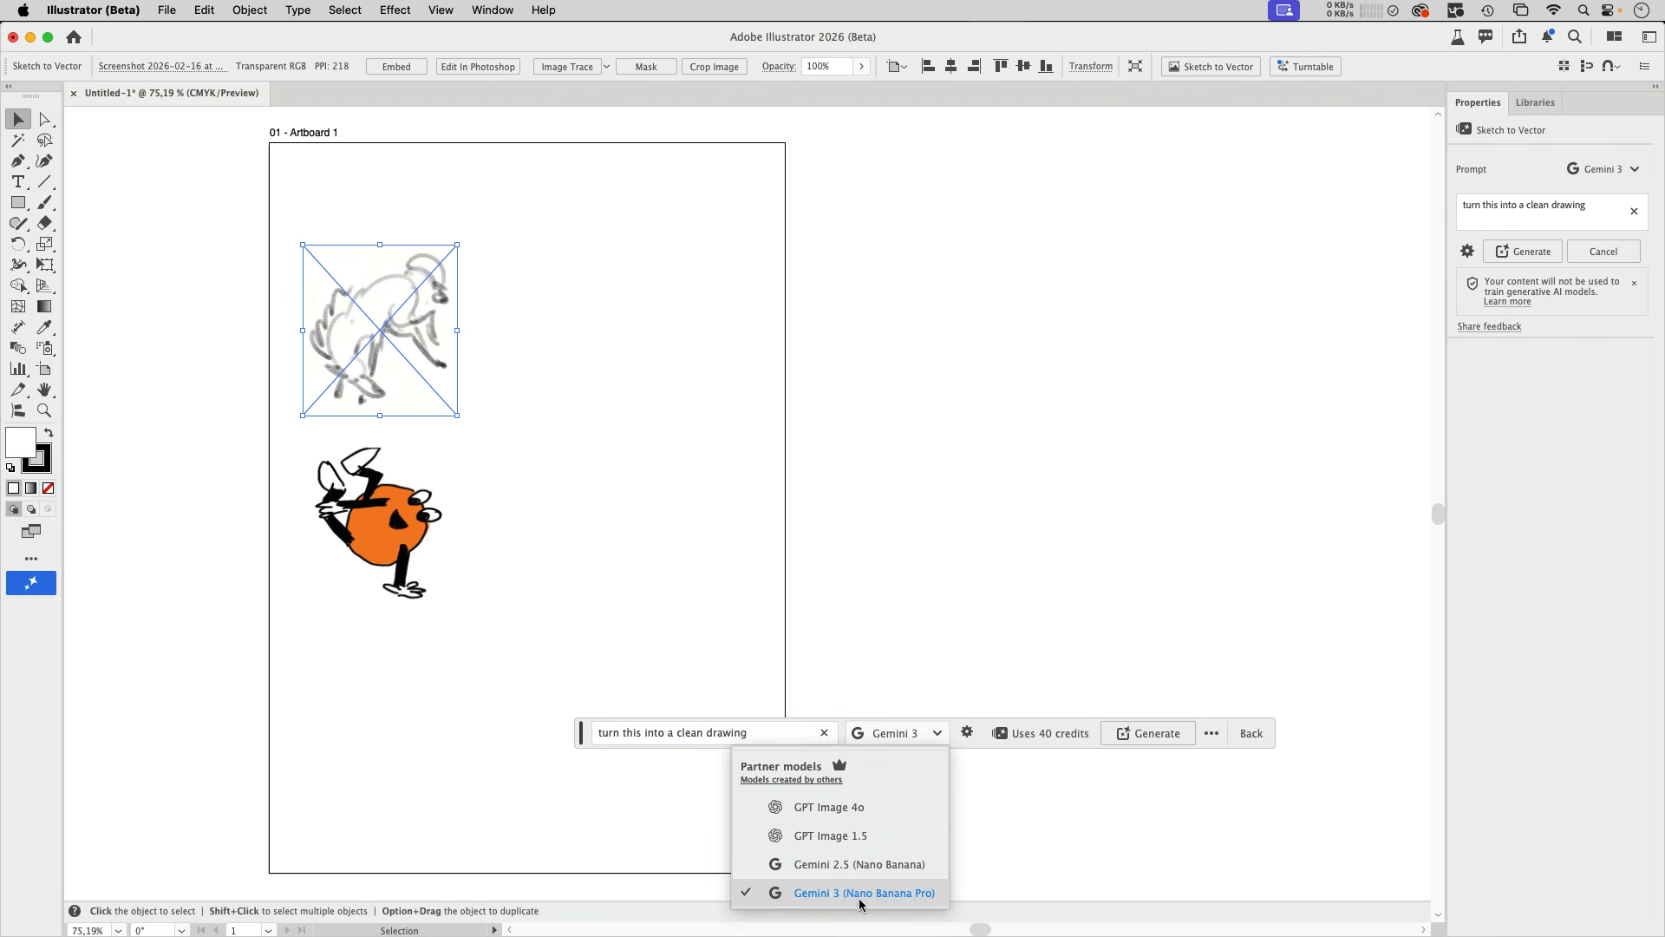
pyautogui.click(872, 865)
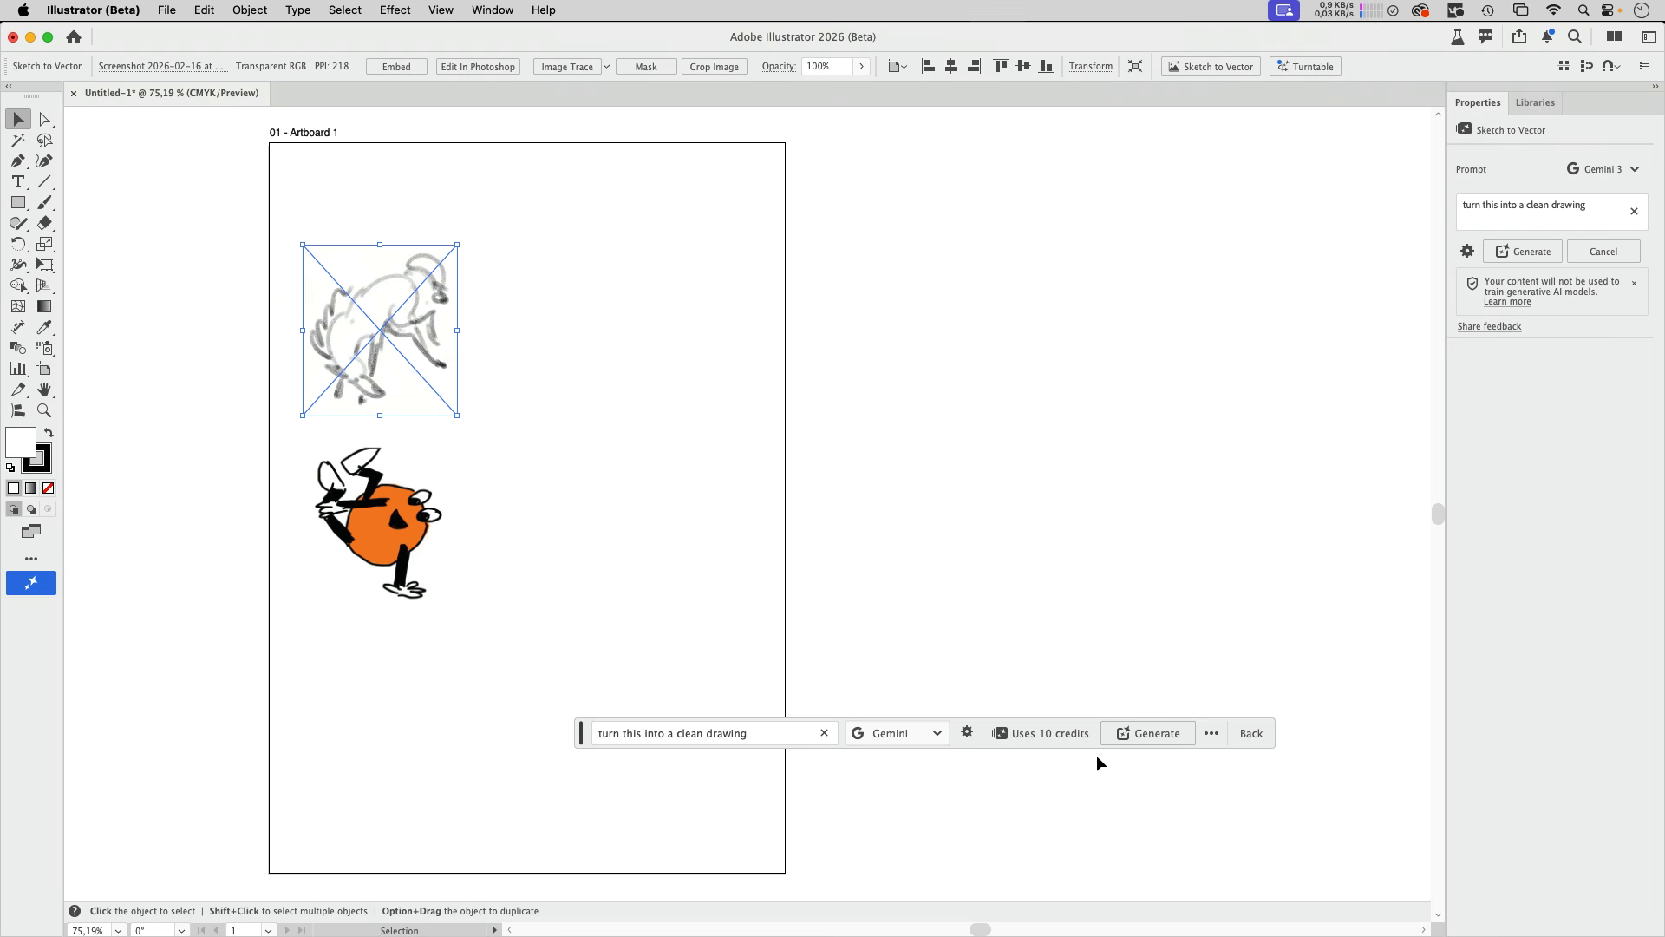
pyautogui.click(1156, 734)
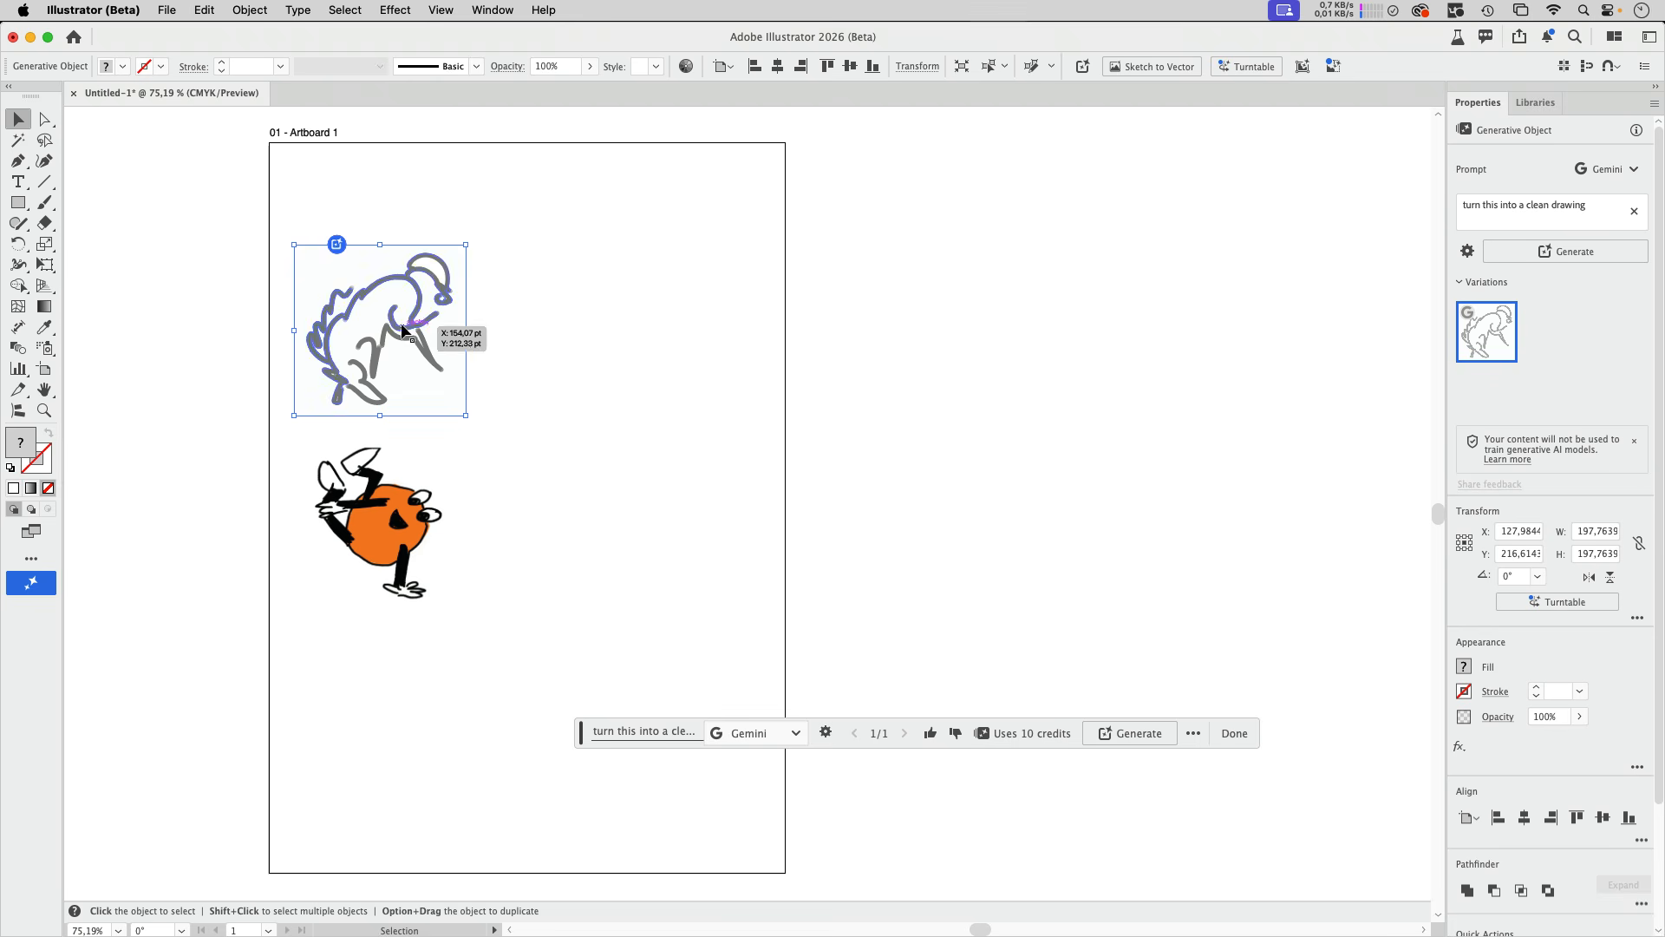
pyautogui.moveTo(419, 326); pyautogui.dragTo(607, 327)
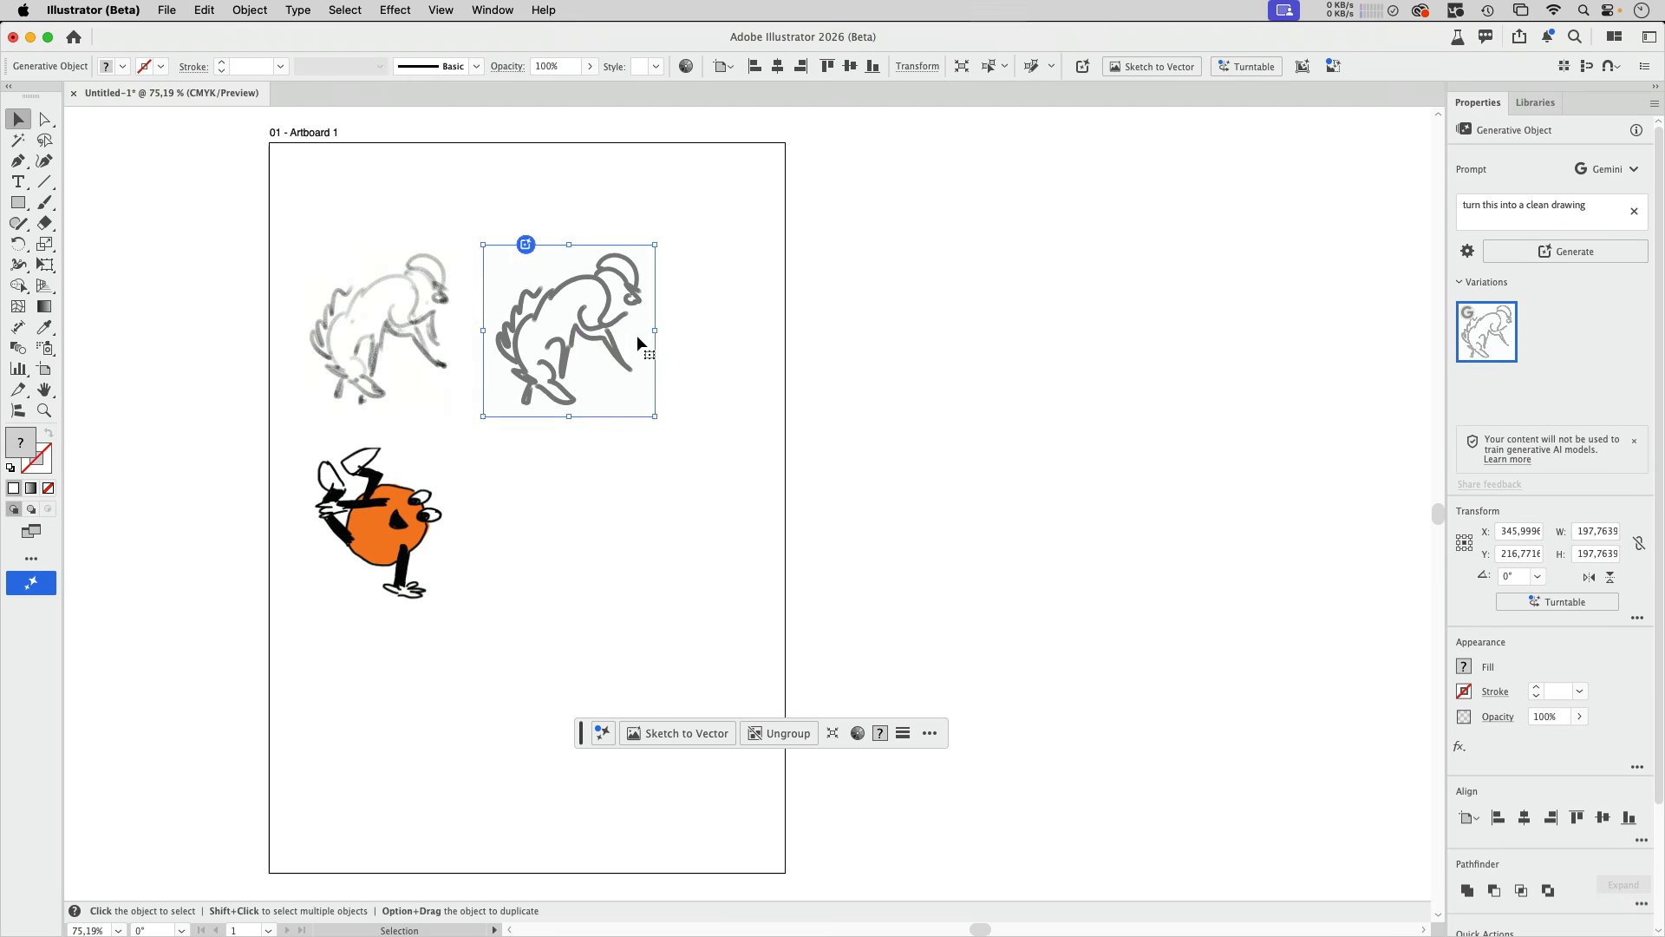
# - Examine the clean drawing's vector strokes up close, including in Outline view
pyautogui.scroll(6, 611, 329)
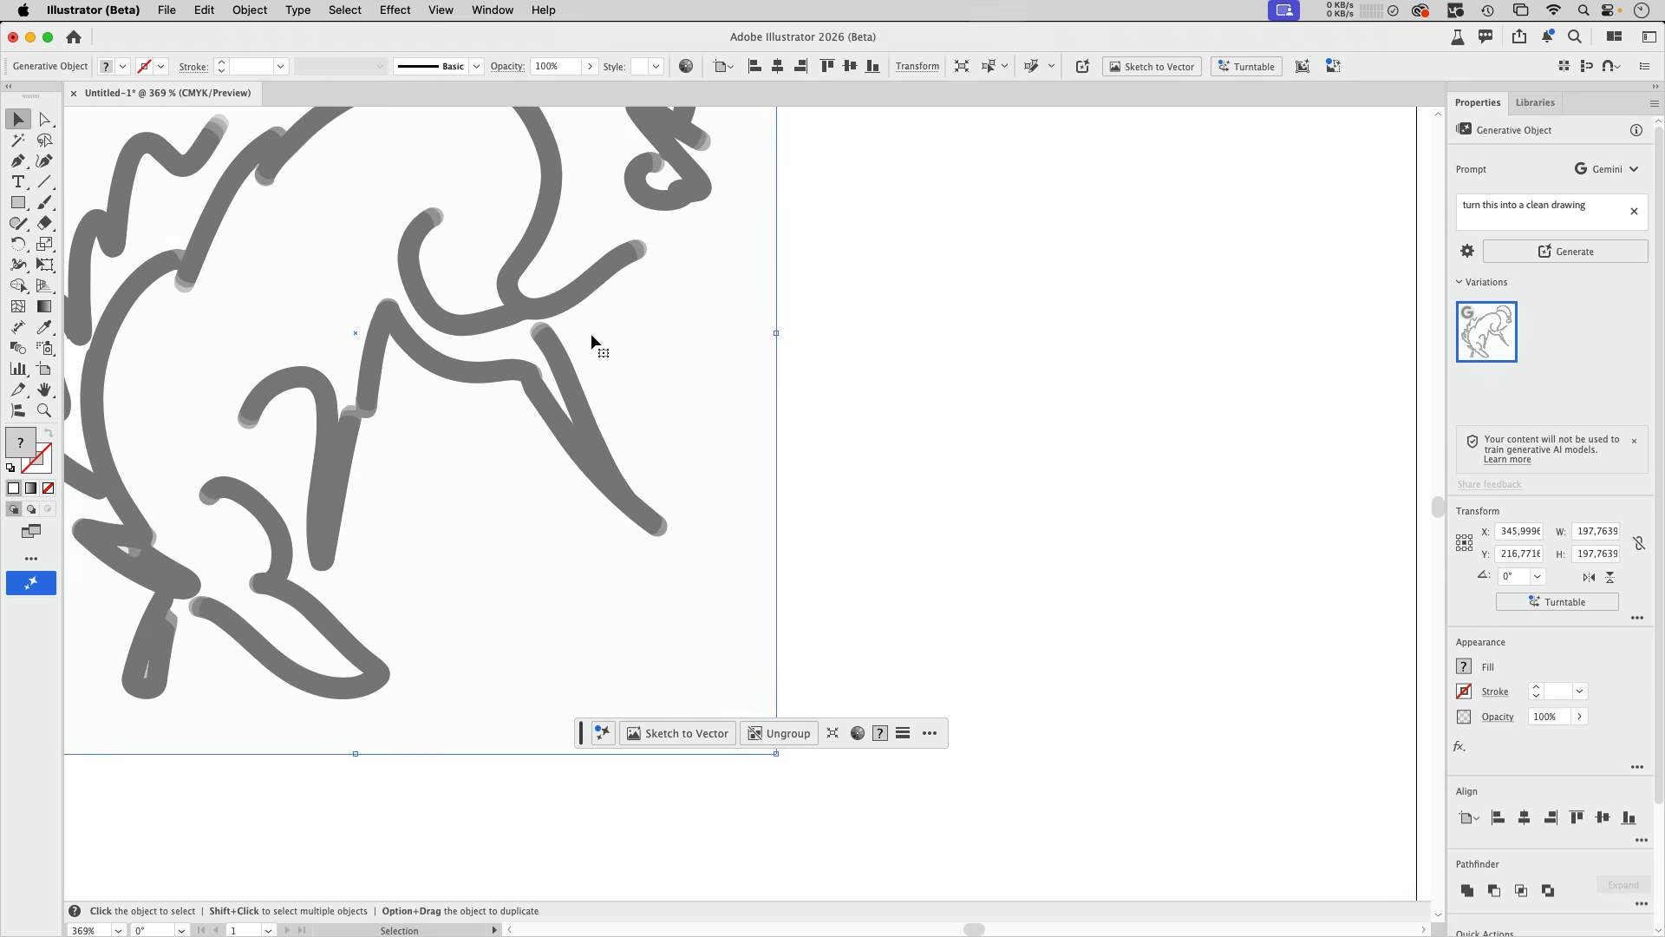
pyautogui.scroll(3, 595, 346)
pyautogui.hscroll(-5, 595, 346)
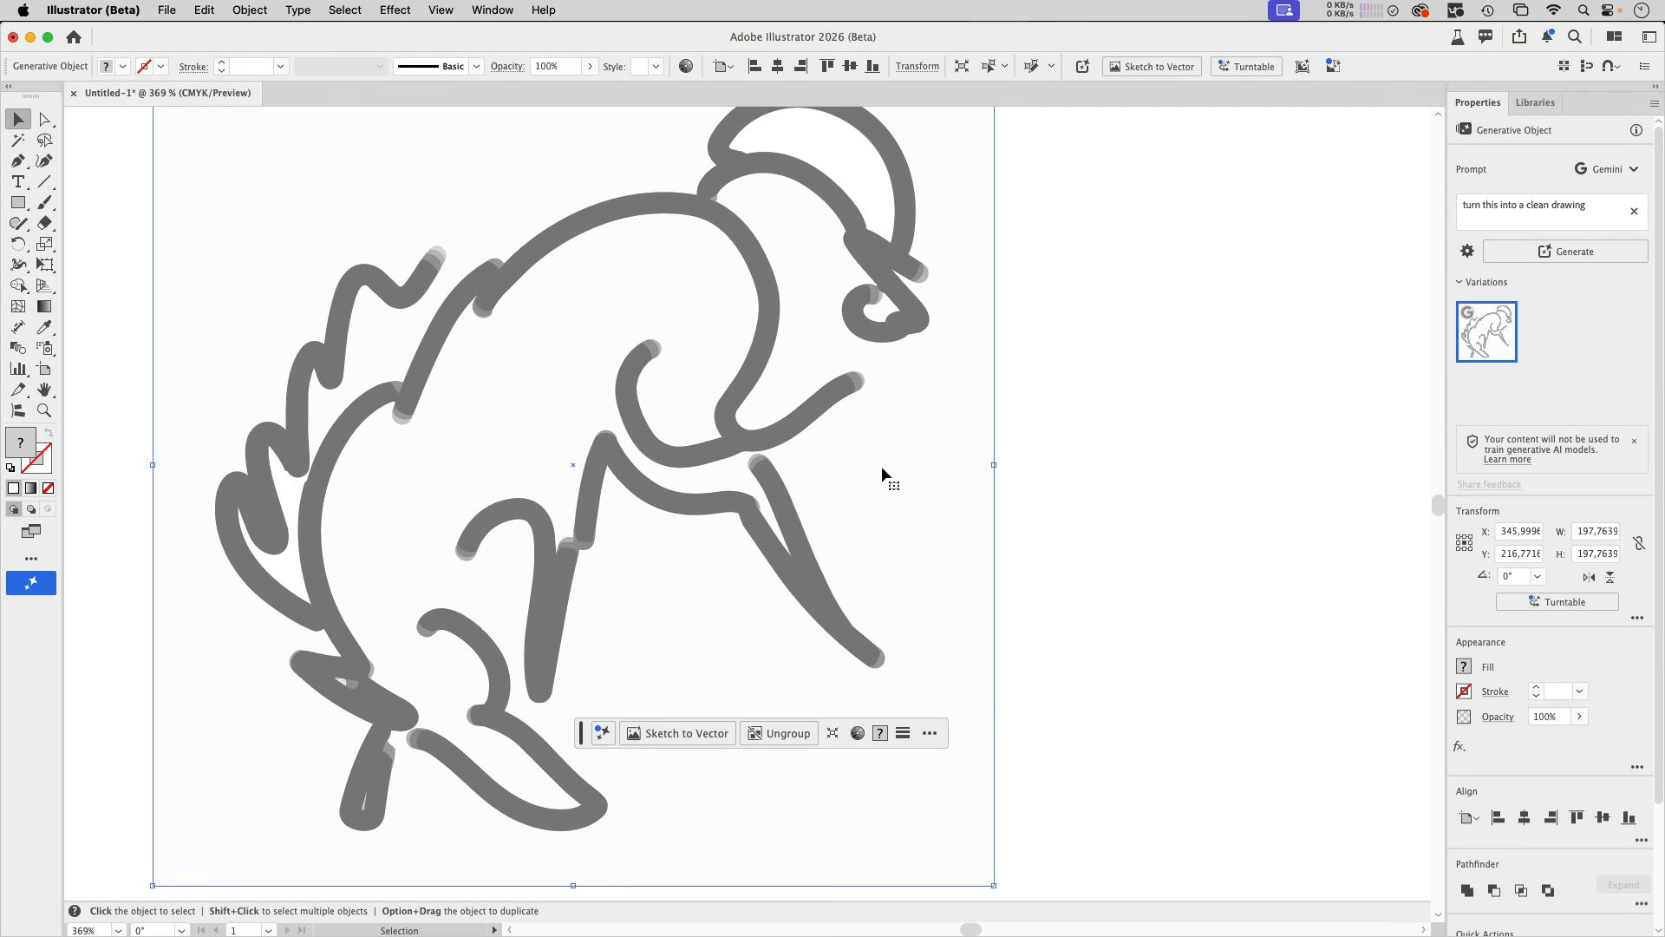
pyautogui.press('a')
pyautogui.press('super+y')
pyautogui.press('super+y')
pyautogui.press('v')
pyautogui.press('super+0')
# - Generate a Sketch to Vector version of the animal sketch with the prompt "turn this into a linocut drawing" and Creativity set to High
pyautogui.click(508, 404)
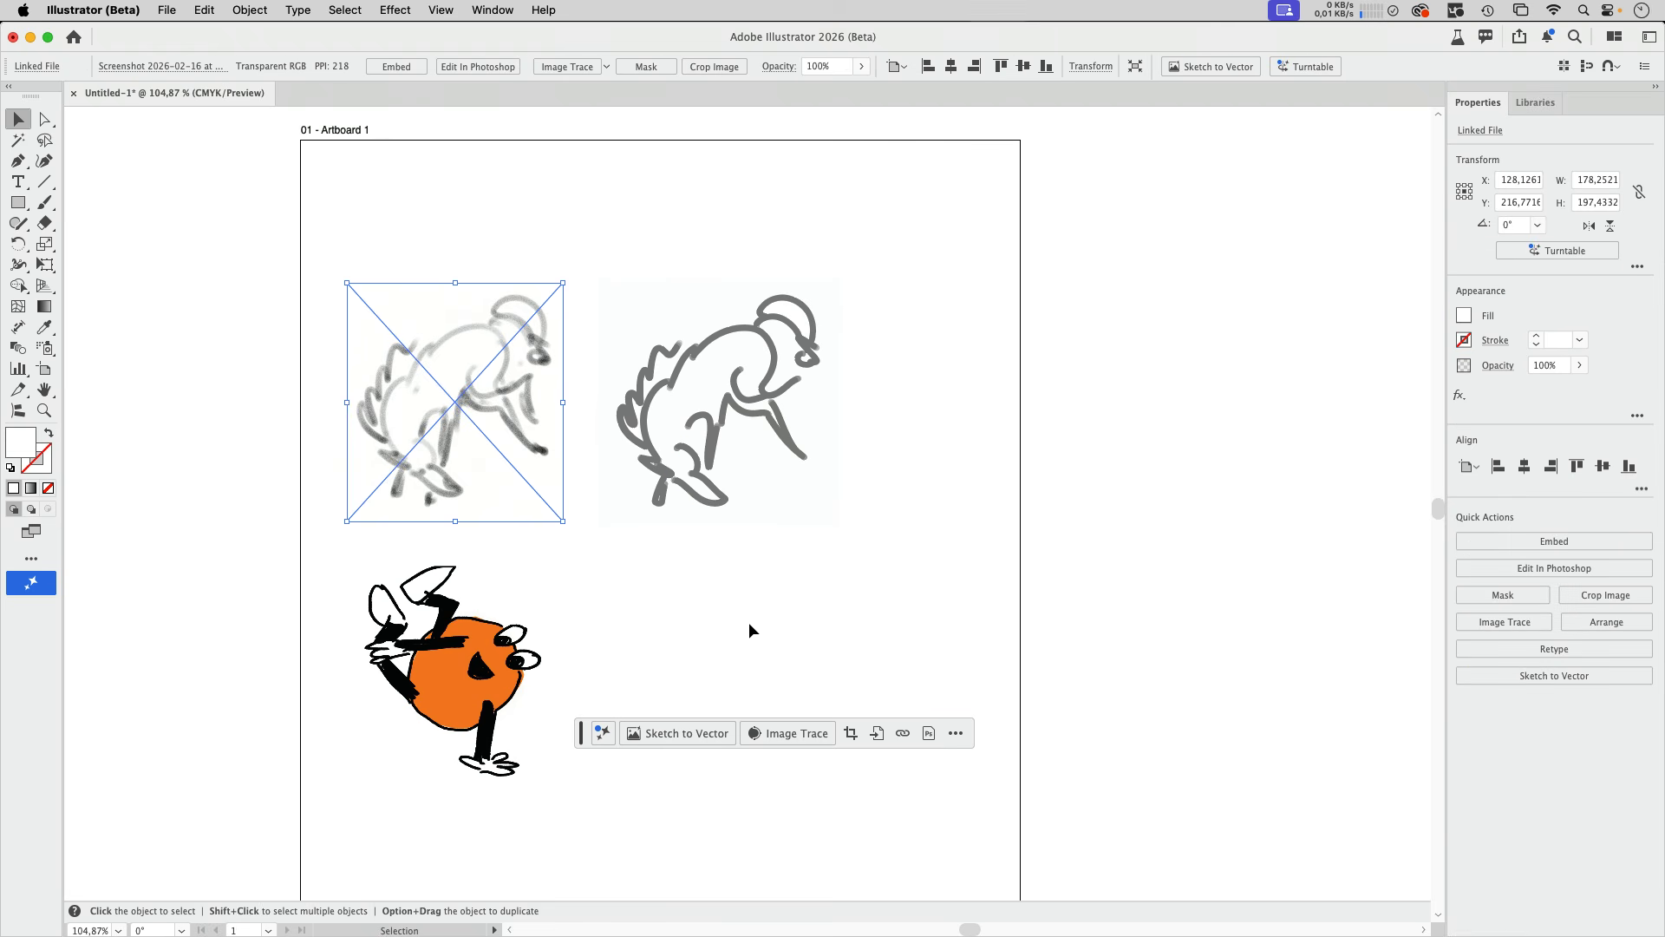
pyautogui.click(699, 731)
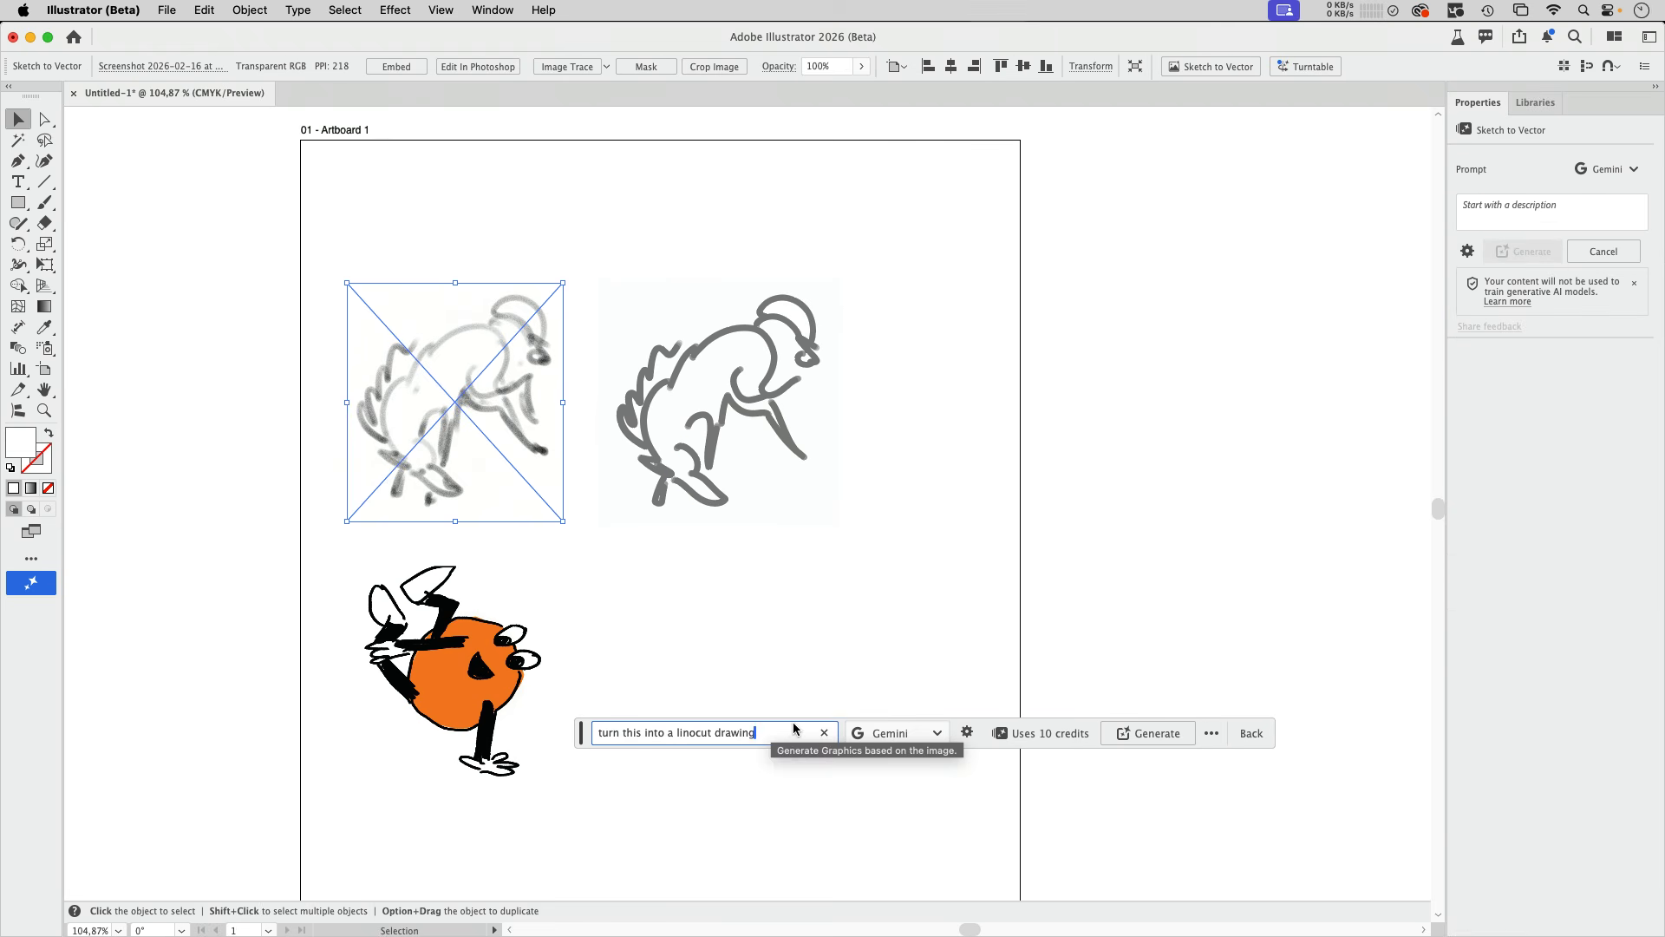
pyautogui.click(967, 733)
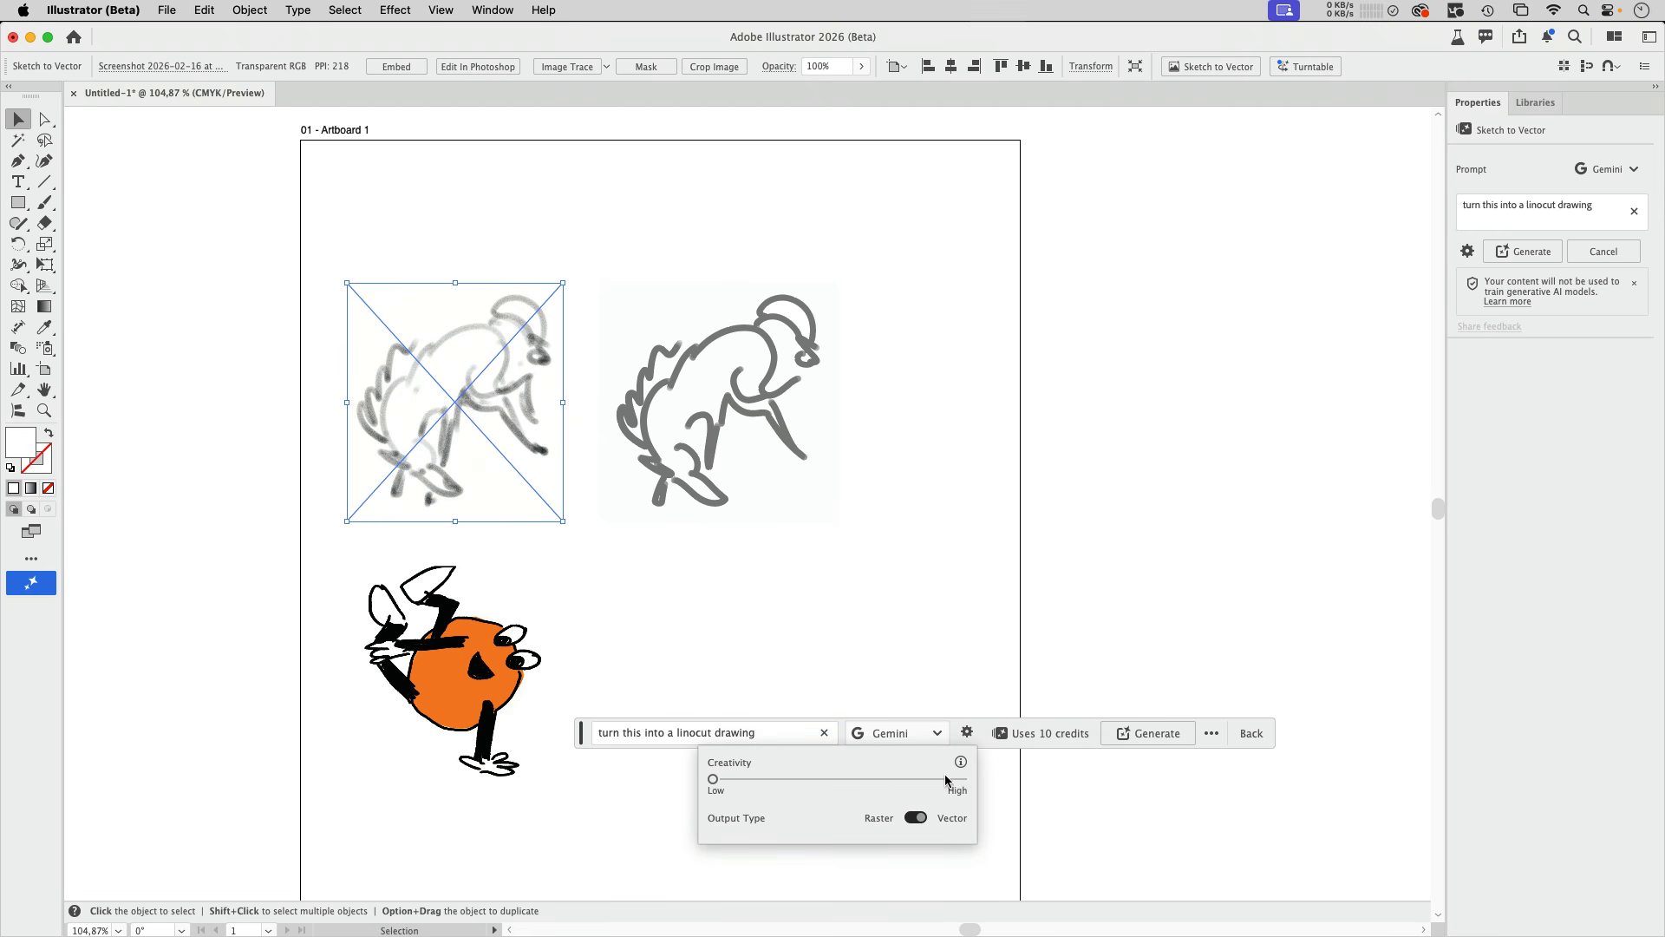
pyautogui.moveTo(932, 787); pyautogui.dragTo(1006, 793)
pyautogui.click(1155, 738)
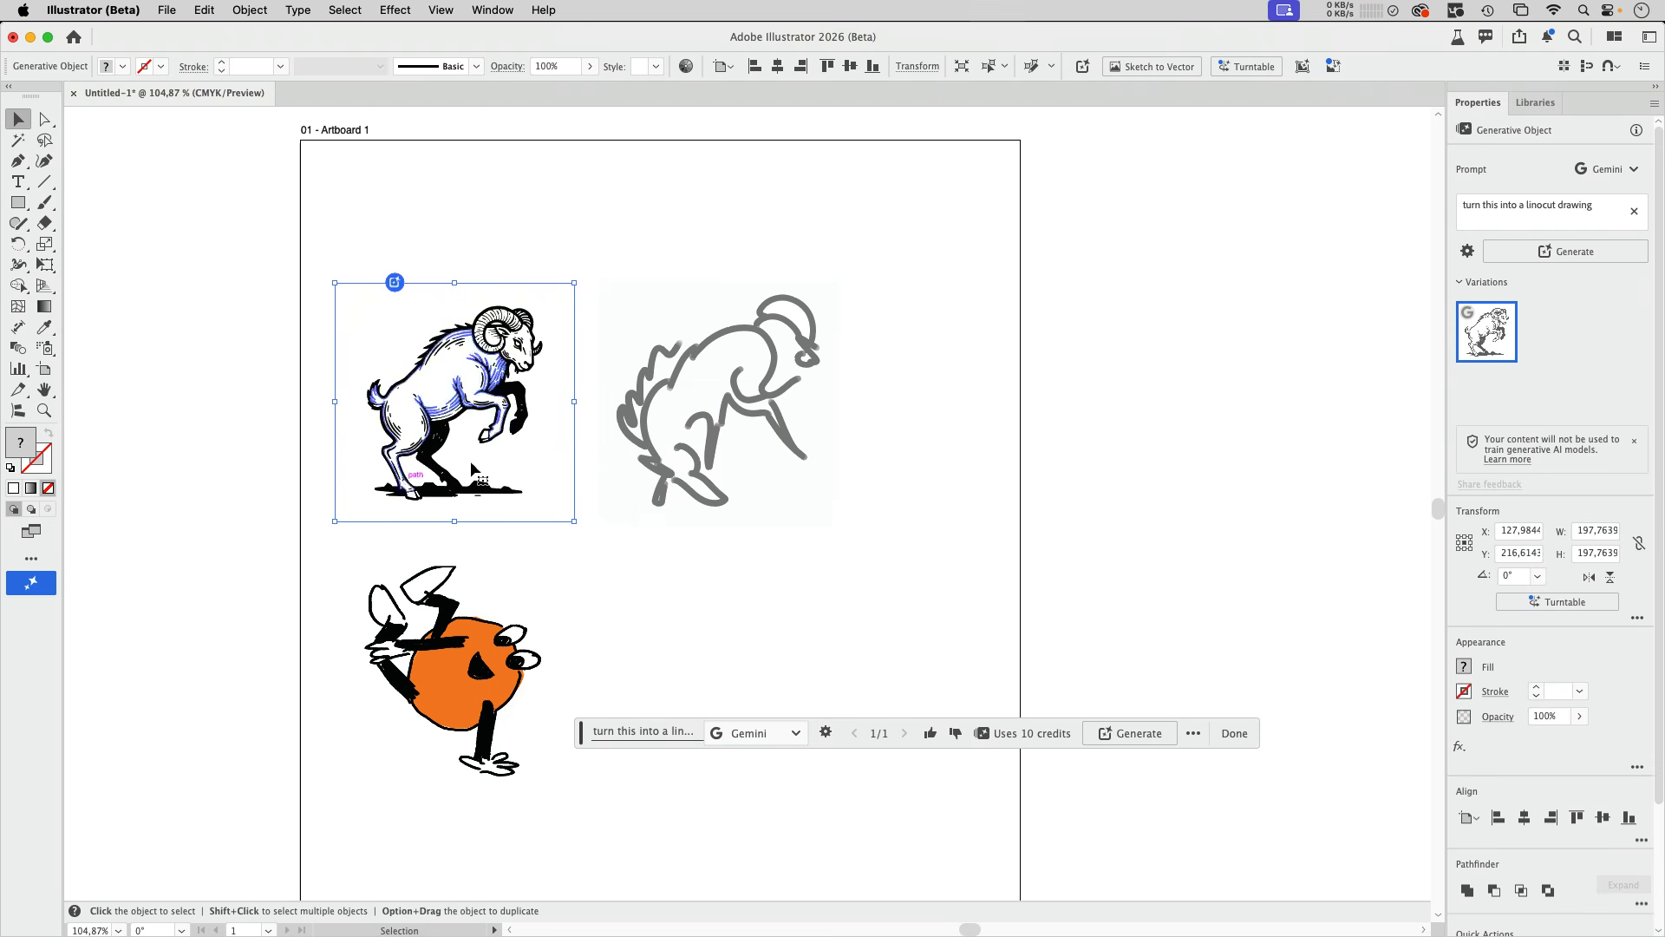
# - Place the linocut ram outside the artboard's left edge and shift the original sketch next to it
pyautogui.moveTo(452, 338)
pyautogui.mouseDown()
pyautogui.moveTo(714, 397)
pyautogui.moveTo(901, 373)
pyautogui.mouseUp()
pyautogui.click(917, 372)
pyautogui.moveTo(797, 377)
pyautogui.mouseDown()
pyautogui.moveTo(476, 494)
pyautogui.moveTo(299, 520)
pyautogui.mouseUp()
pyautogui.moveTo(740, 401); pyautogui.dragTo(451, 402)
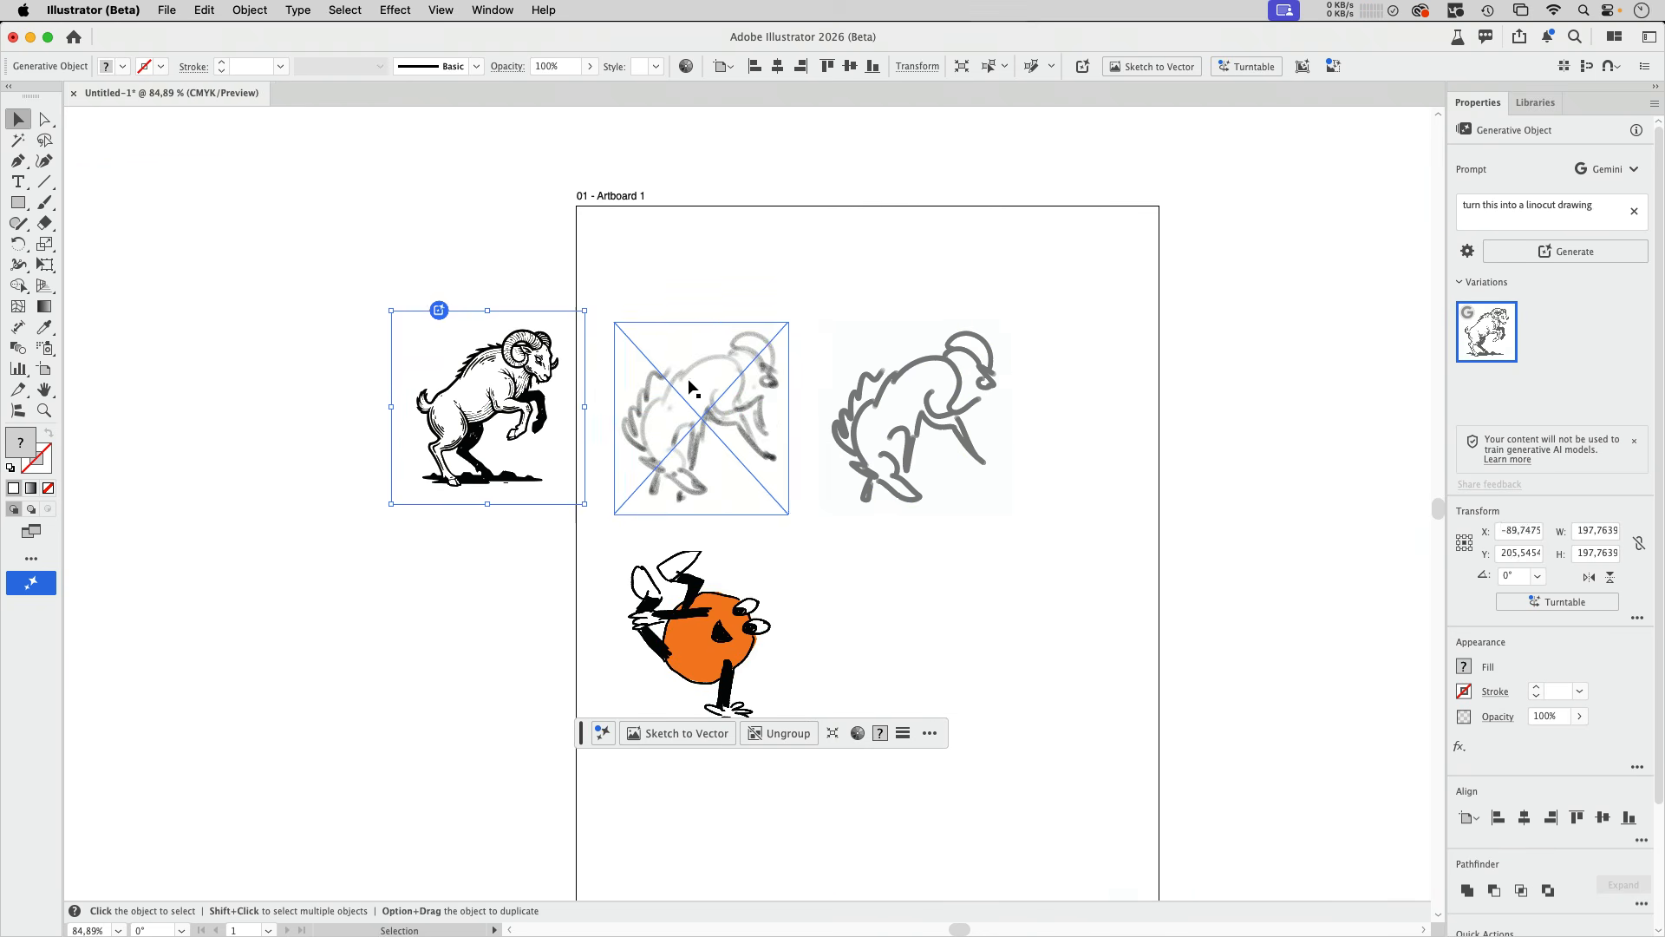
pyautogui.click(673, 455)
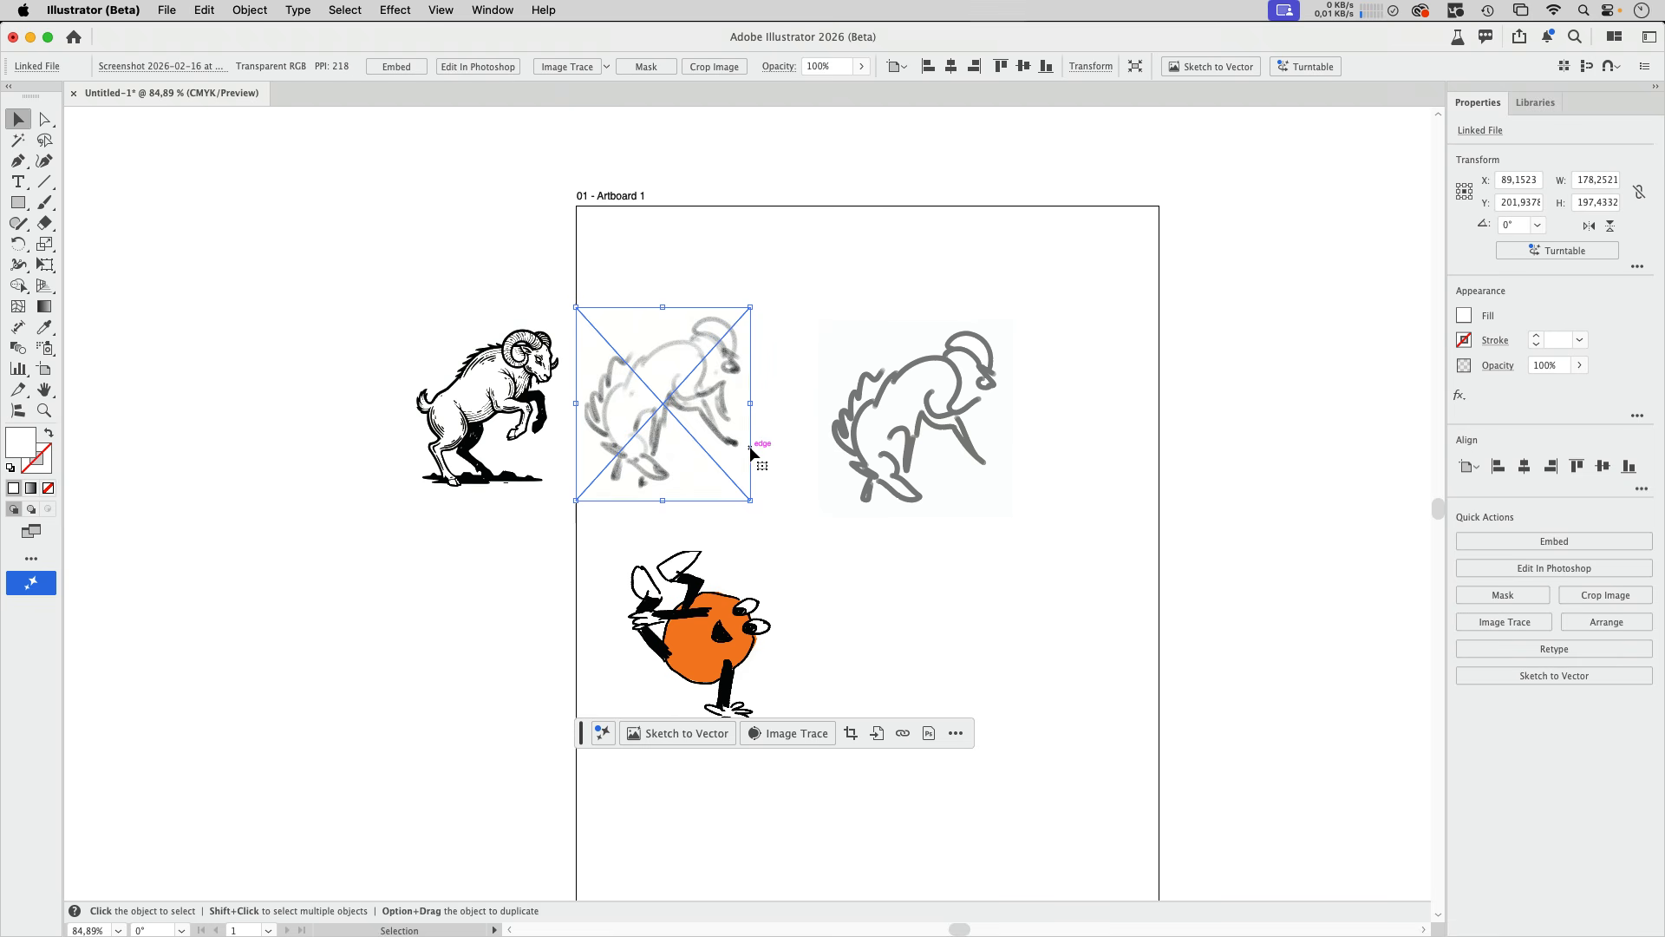
# - Generate a Sketch to Vector version of the orange character with the prompt "turn this into popart with typical popart elements"
pyautogui.click(733, 673)
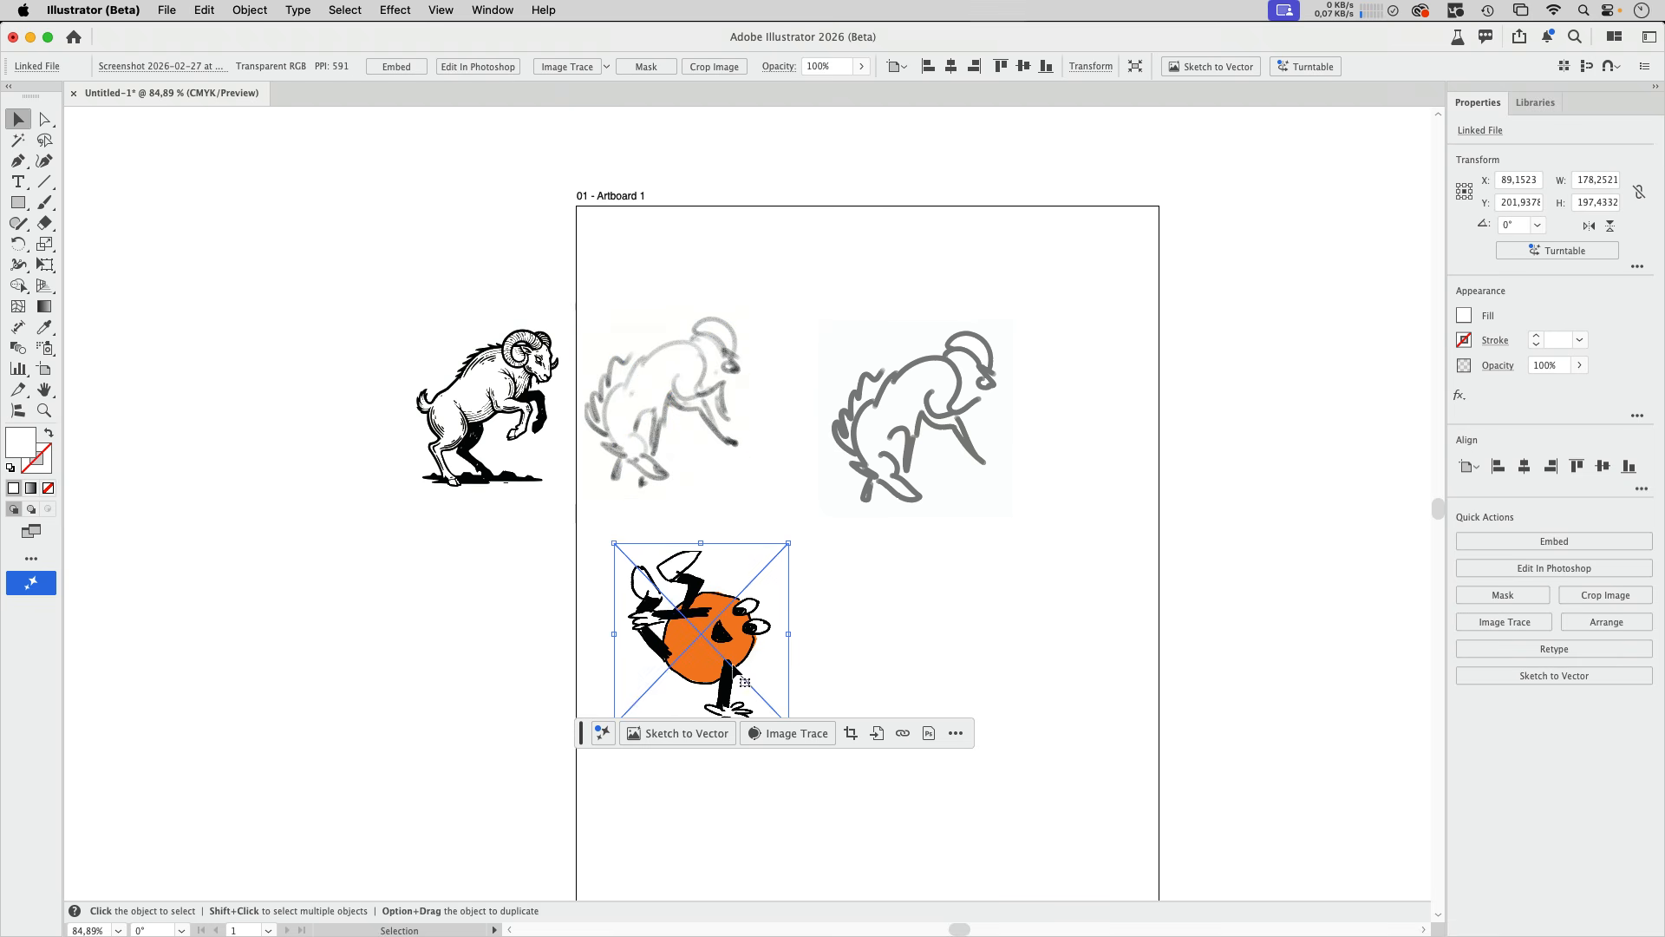
pyautogui.click(691, 732)
pyautogui.write('turn this into popart with typical popart elements')
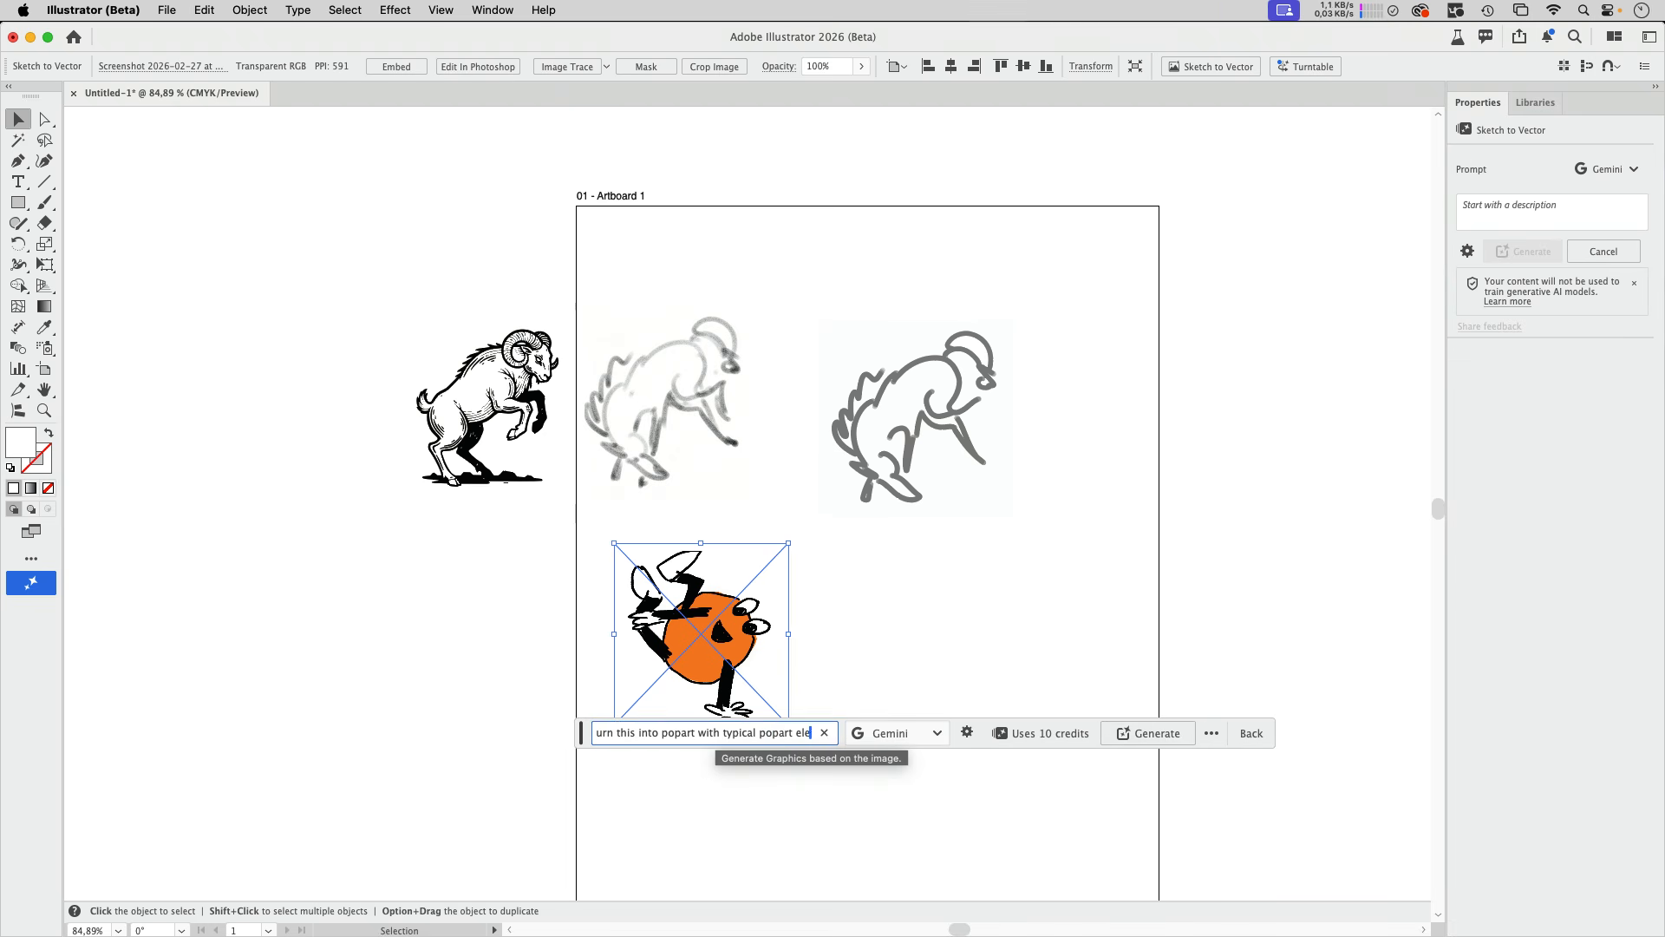
pyautogui.press('Return')
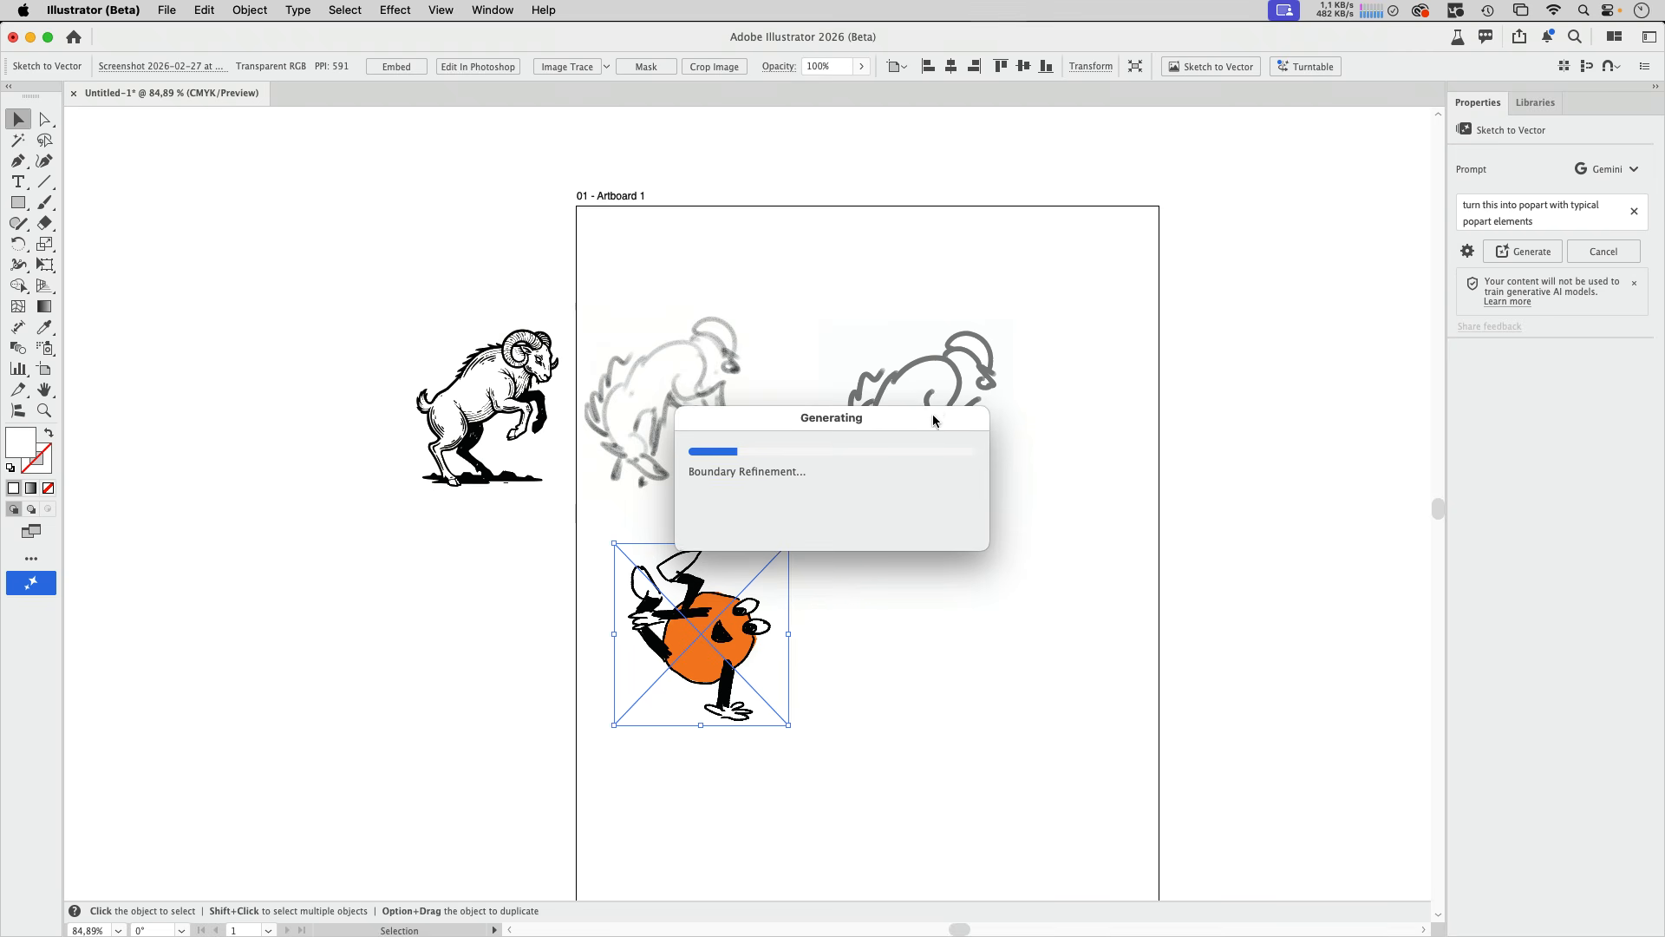
pyautogui.moveTo(933, 418); pyautogui.dragTo(942, 269)
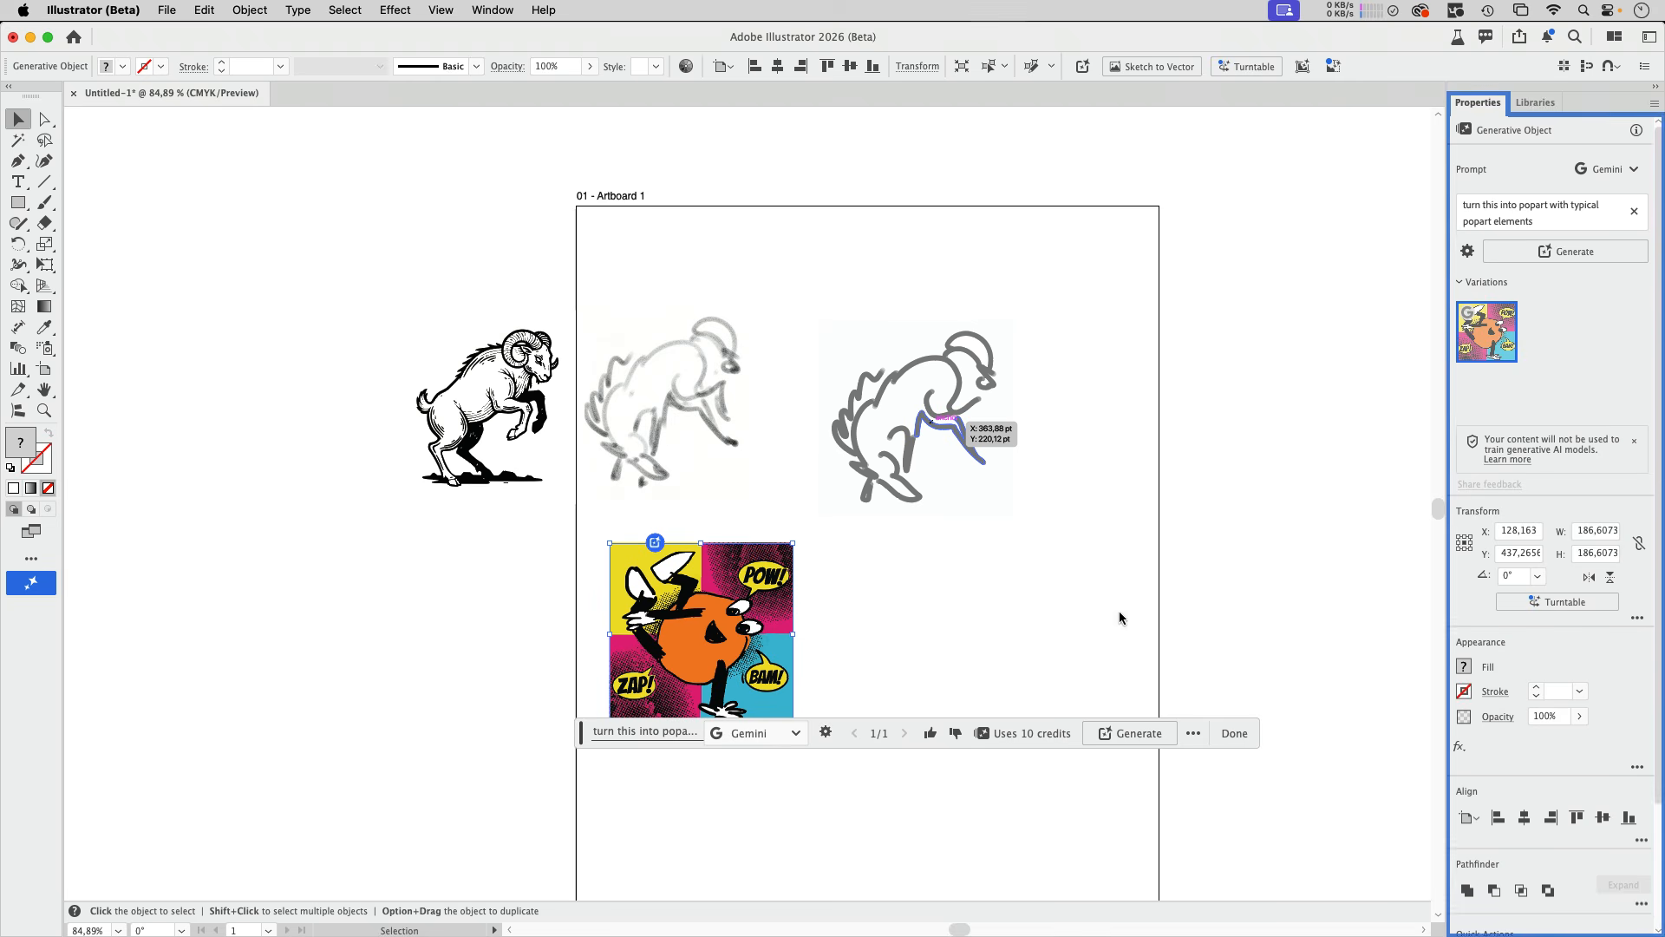
# - Move the pop-art result to the right of the original orange character for a side-by-side comparison
pyautogui.click(938, 623)
pyautogui.scroll(5, 914, 643)
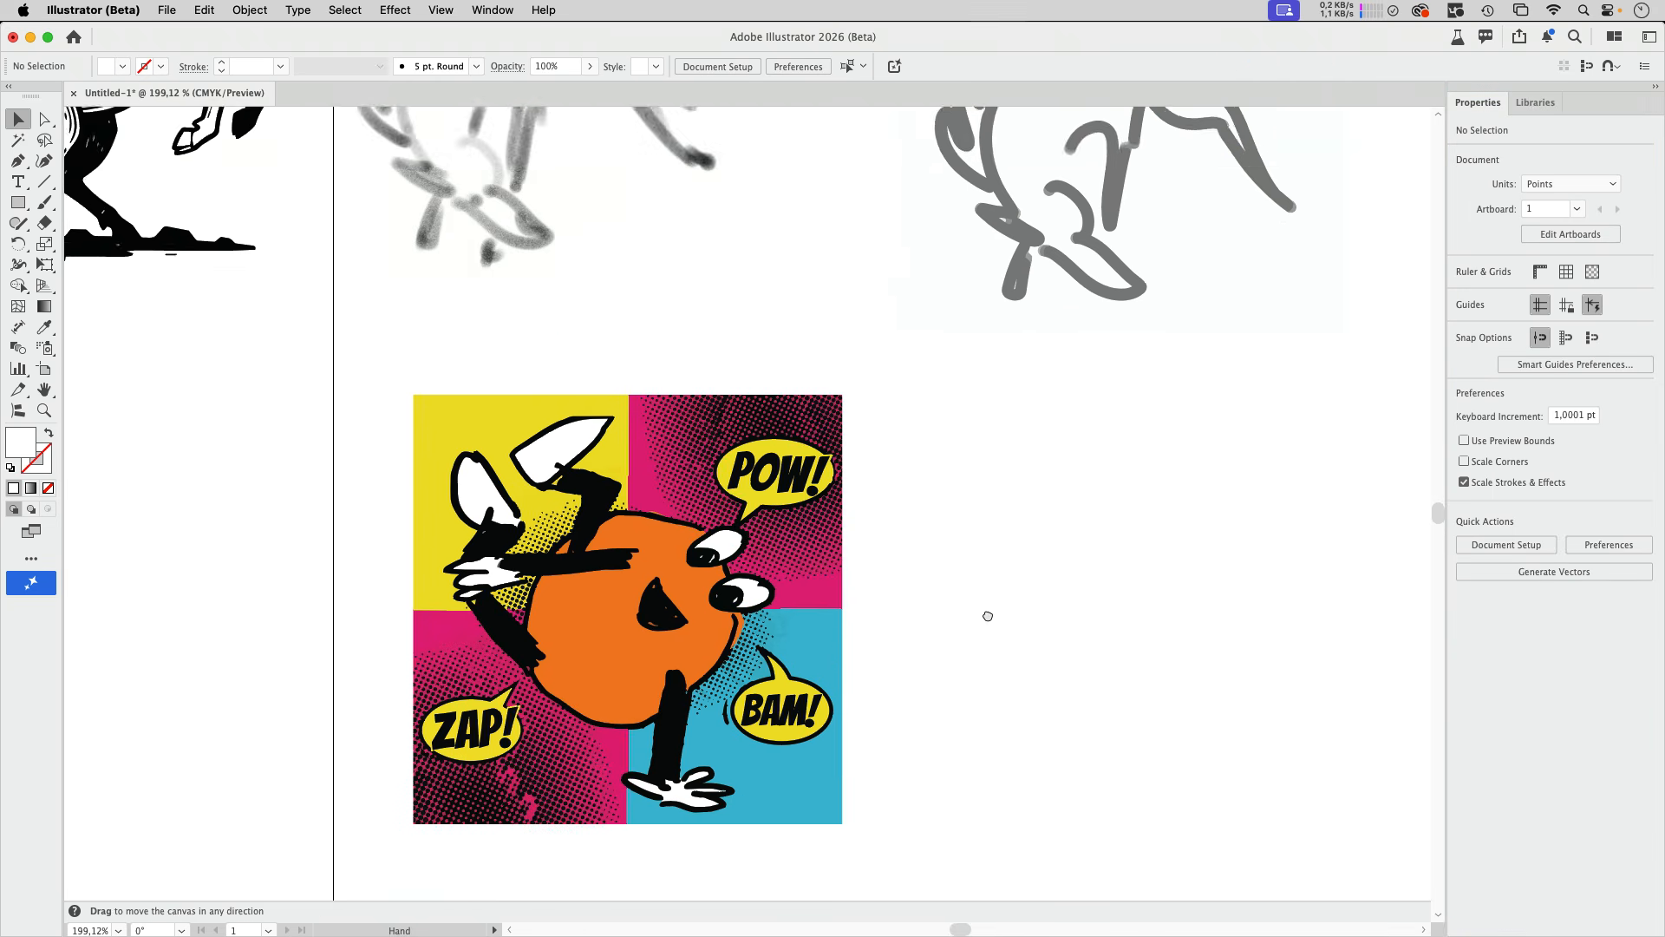
pyautogui.moveTo(552, 542)
pyautogui.mouseDown()
pyautogui.moveTo(795, 520)
pyautogui.moveTo(1048, 527)
pyautogui.mouseUp()
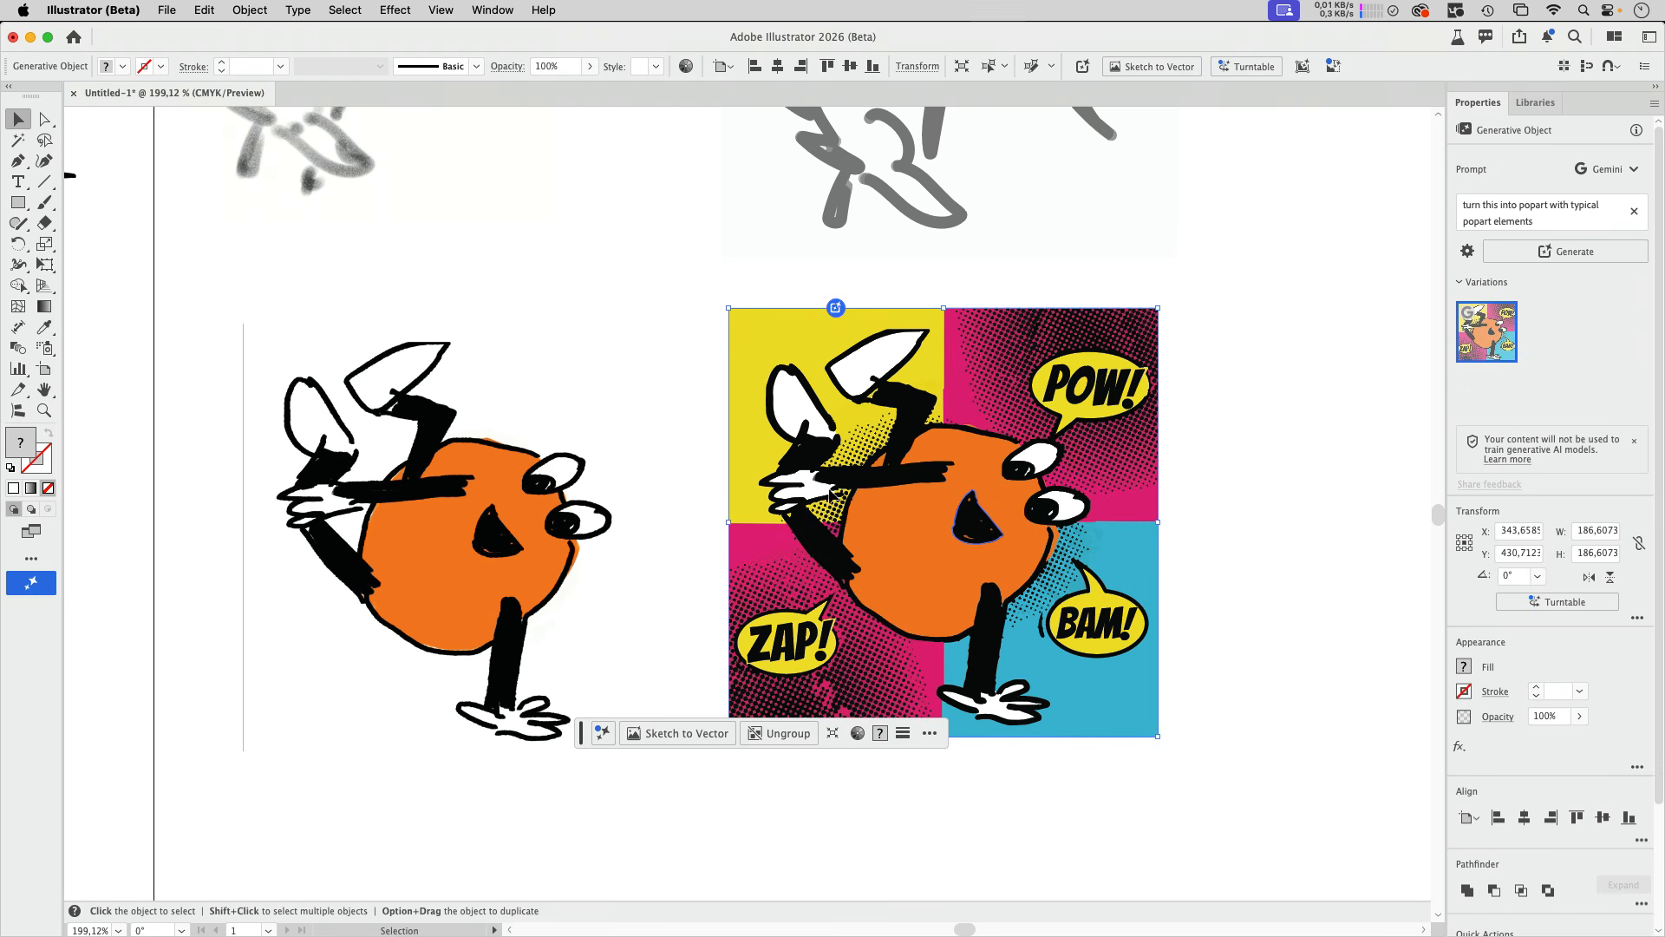